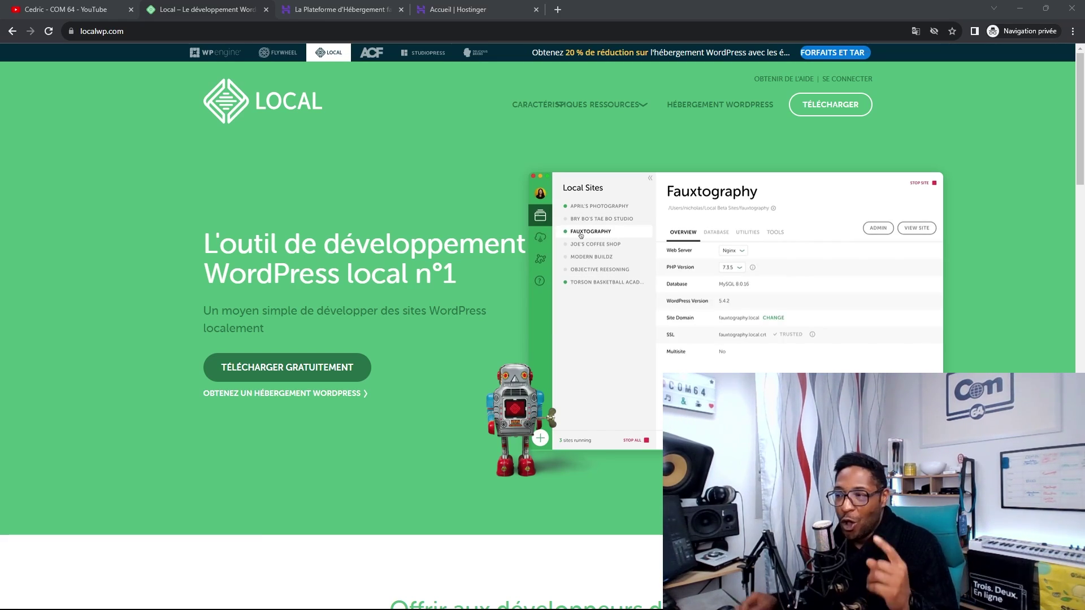
- Back on localwp.com, open the free download form with Windows as the operating system
click(90, 10)
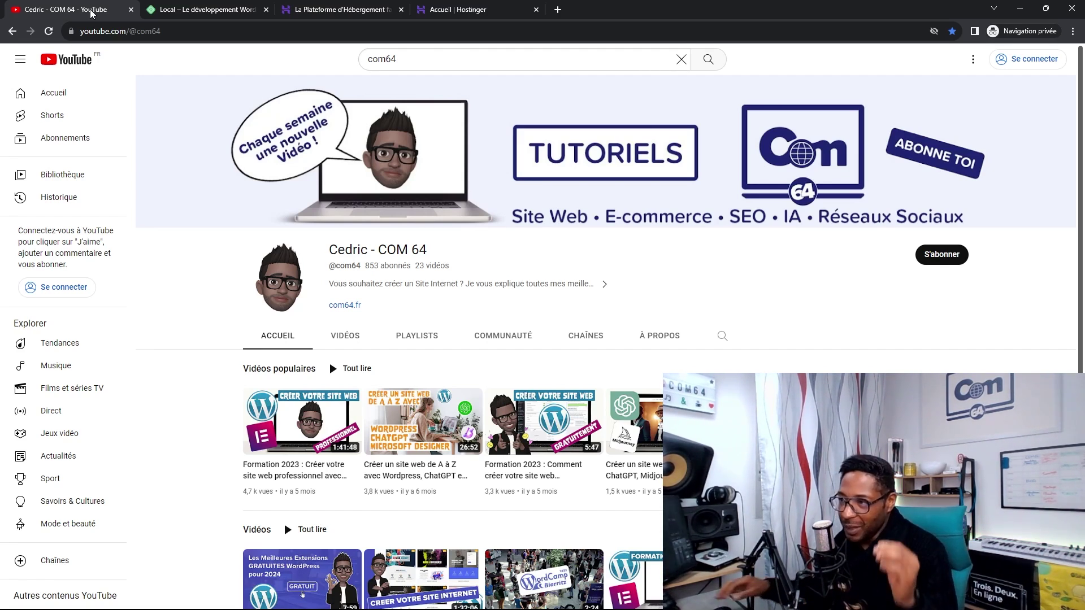
click(196, 13)
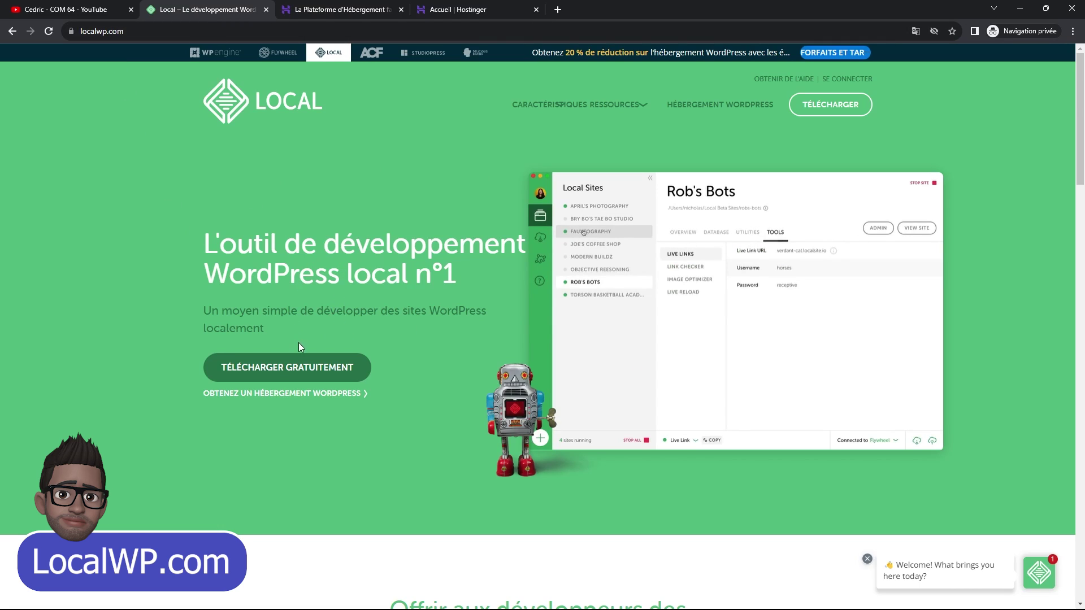
click(266, 366)
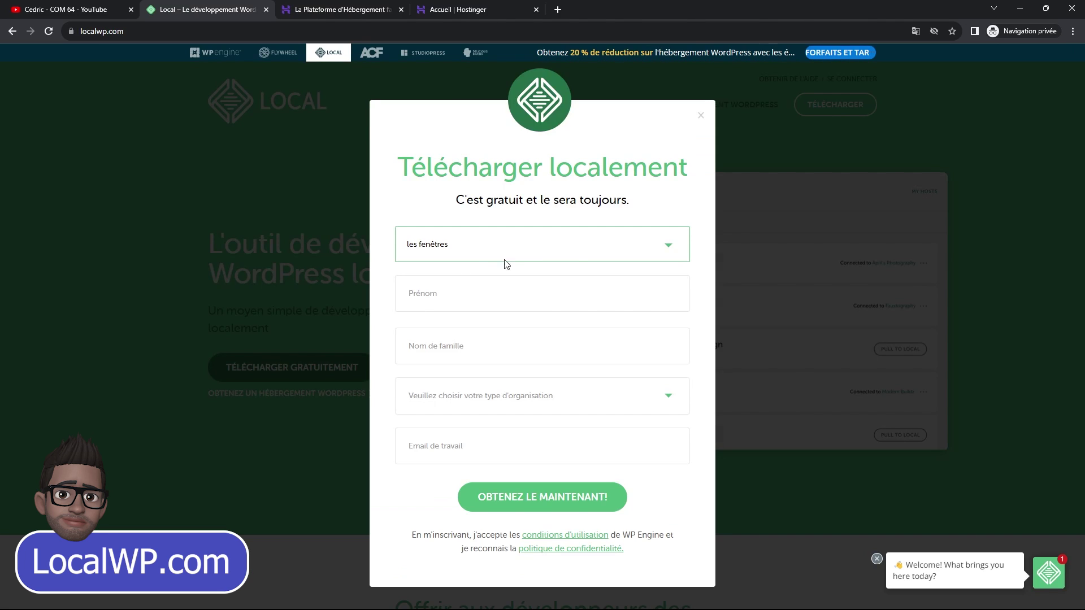
click(597, 244)
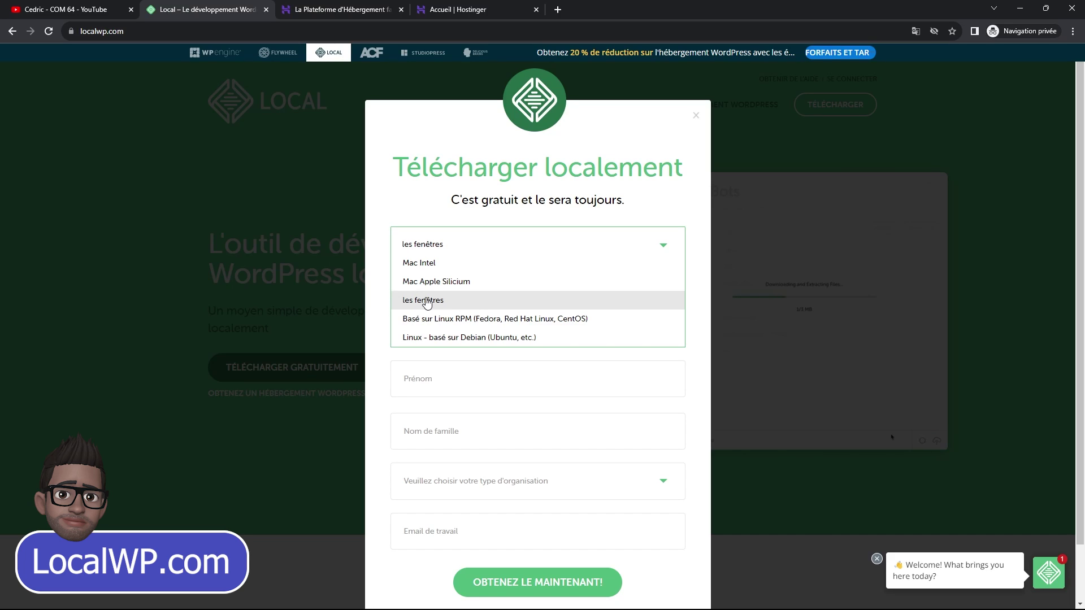
click(427, 301)
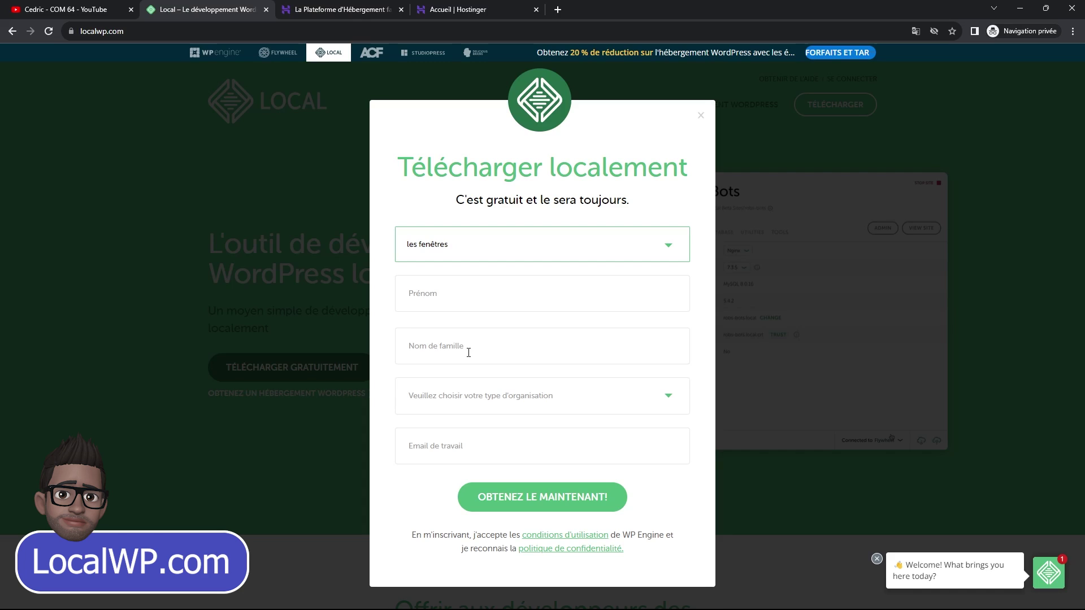
- Glance at the organisation type list, then launch the Local desktop app from the taskbar
click(544, 402)
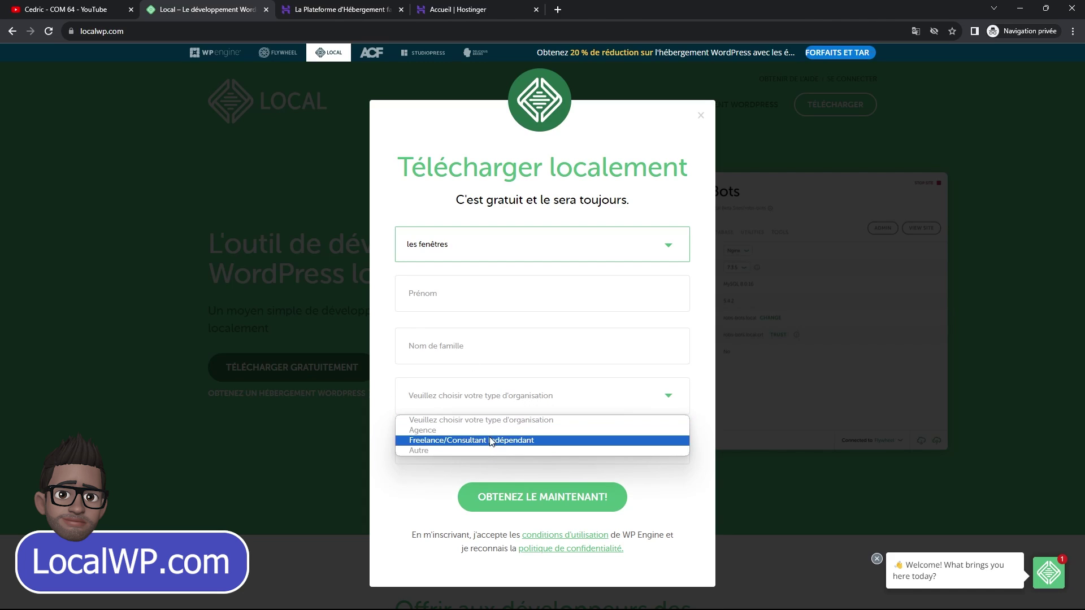
click(489, 395)
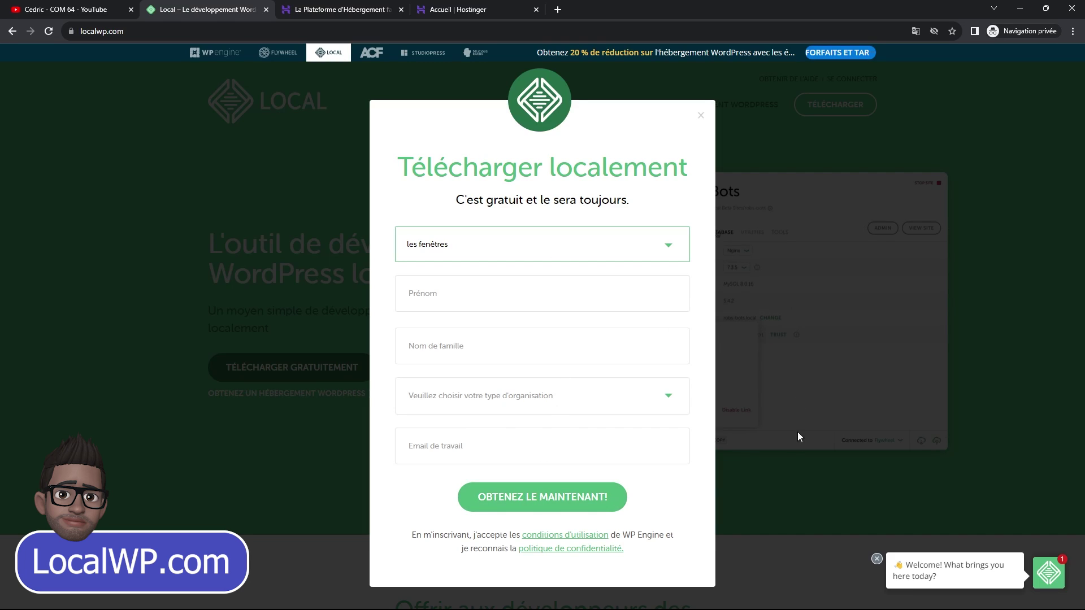
mouse_move(922, 608)
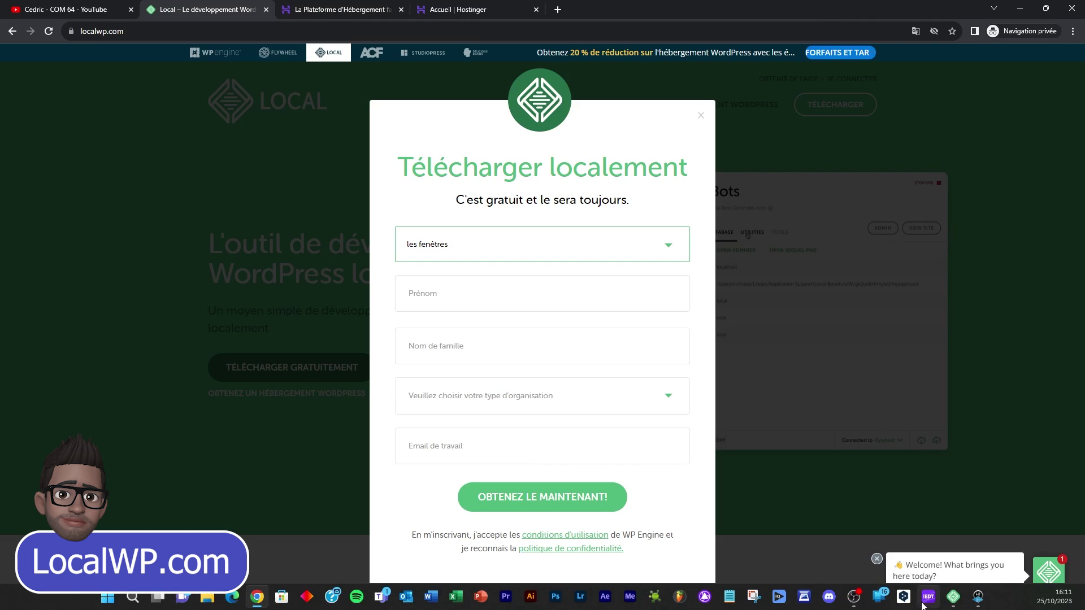
click(953, 596)
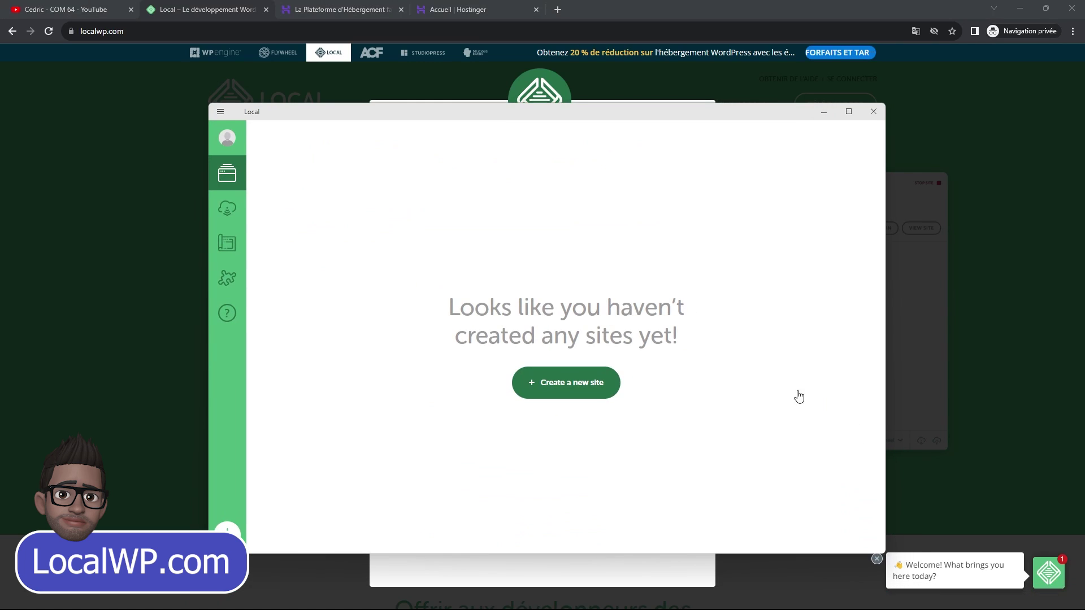
- Maximize the Local window and choose to create a brand-new site
click(849, 113)
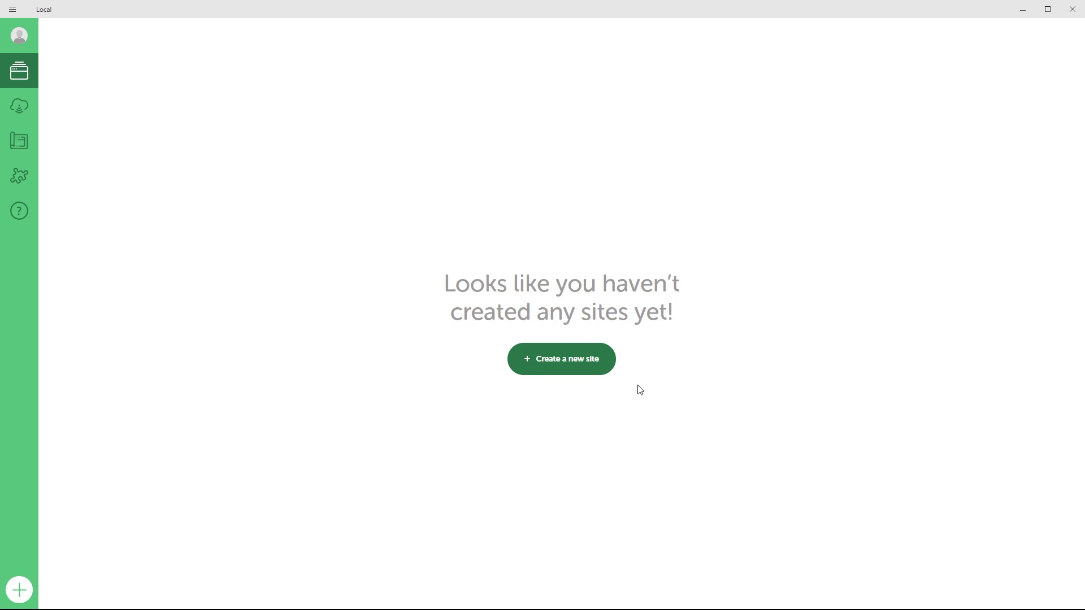
click(568, 368)
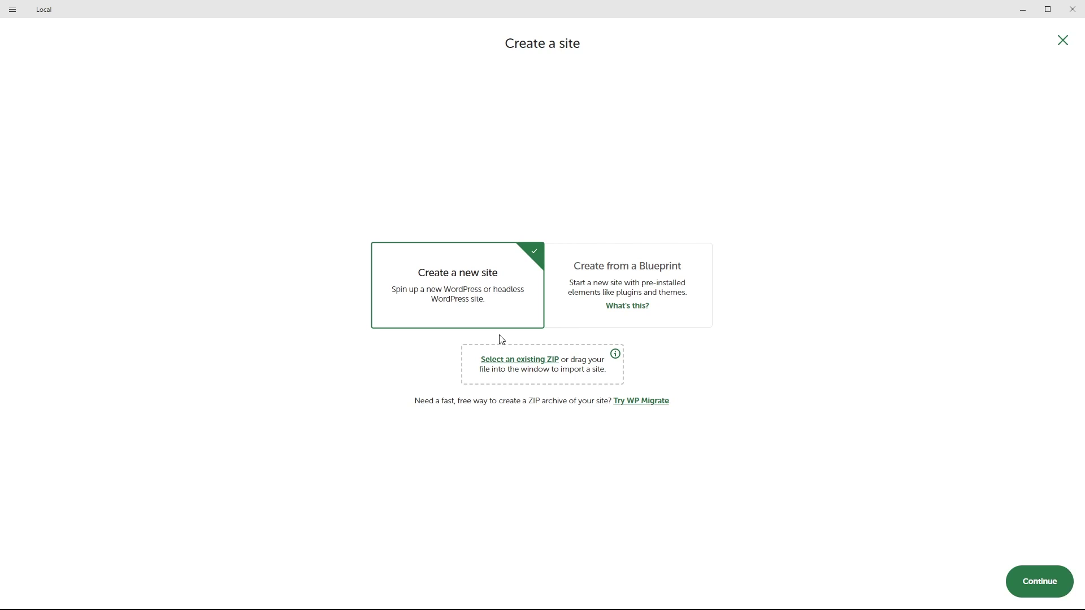
- Name the site COM 64 and keep the Preferred environment (PHP 8.1.23, nginx, MySQL 8.0.16)
click(1029, 584)
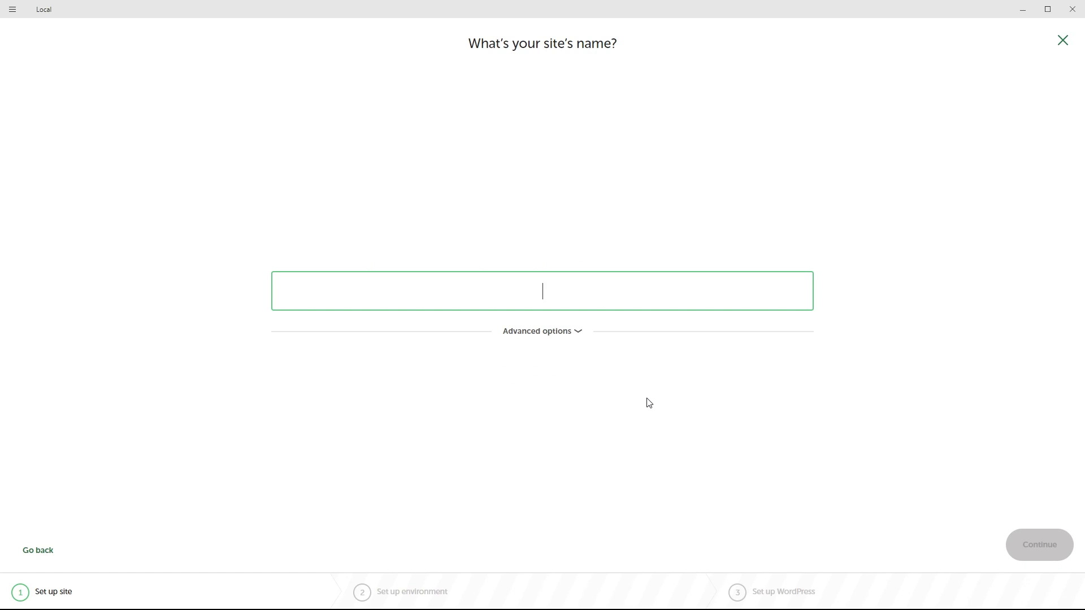
text(COM 64)
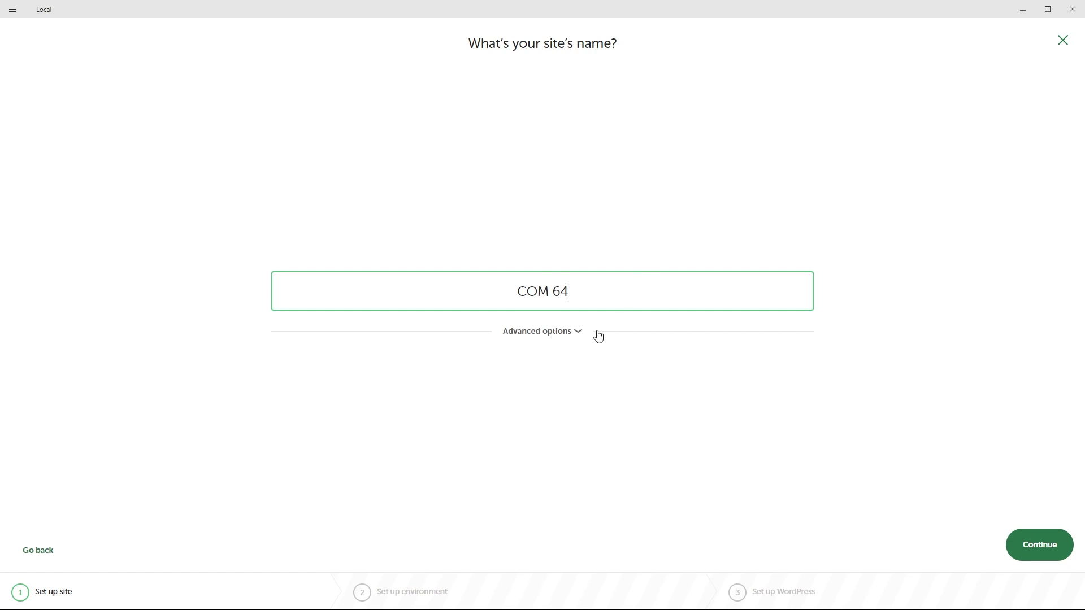
click(580, 332)
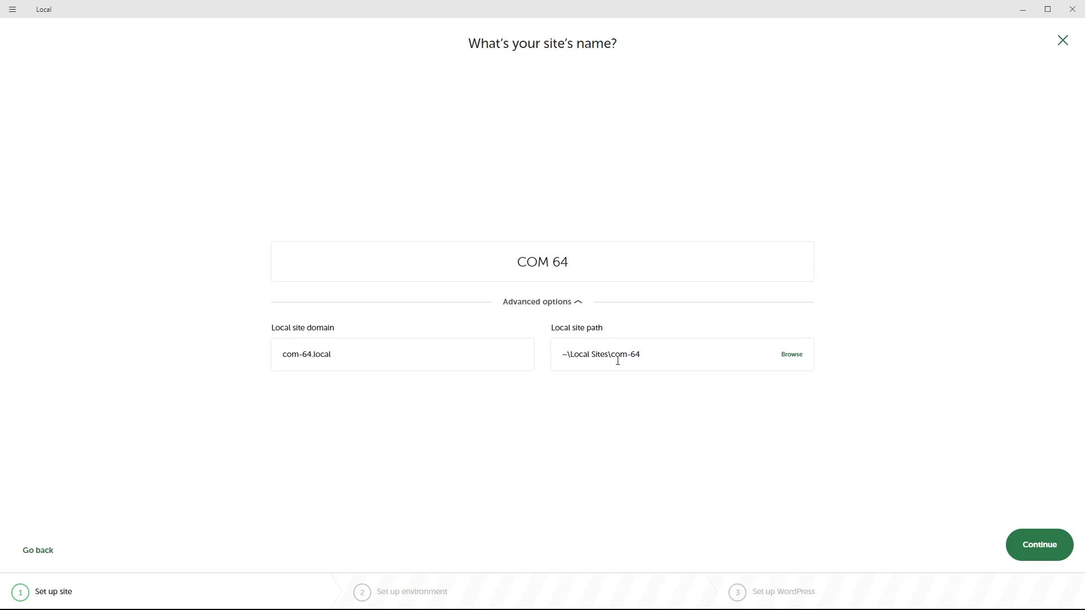
click(578, 302)
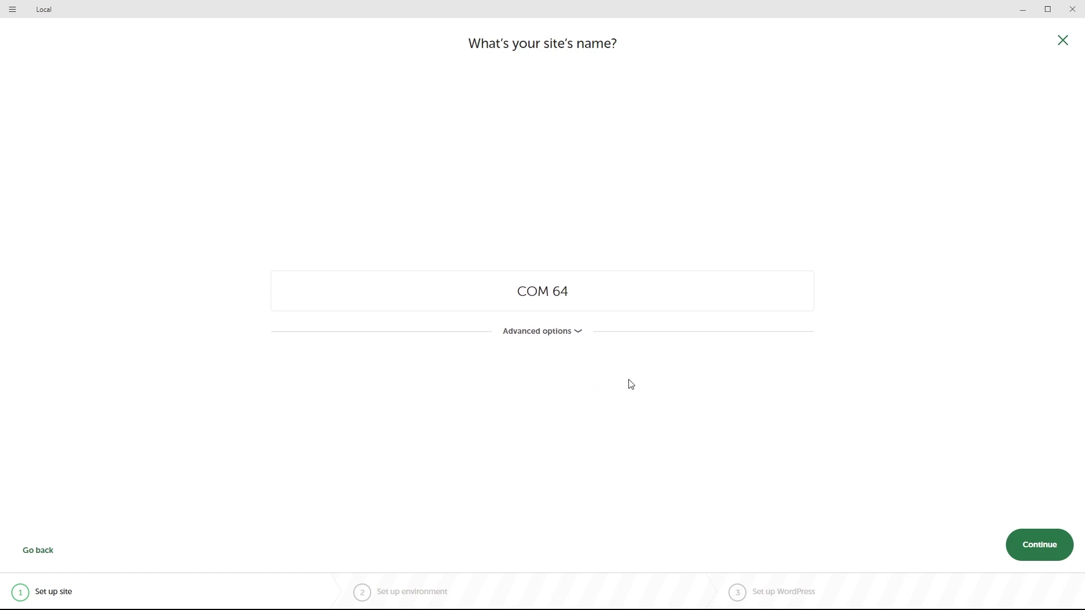
click(1034, 549)
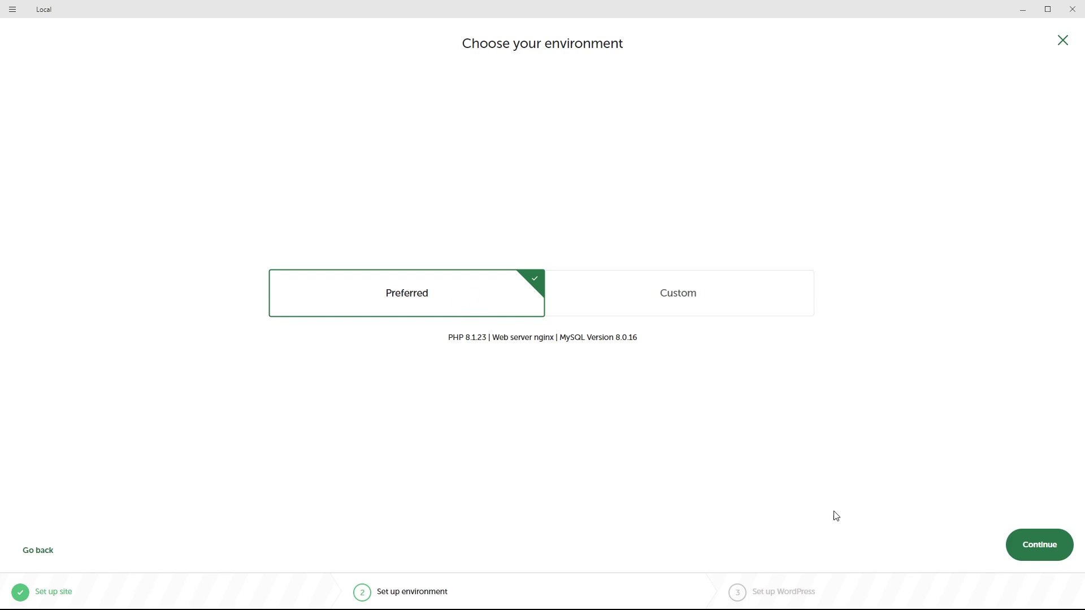
click(673, 302)
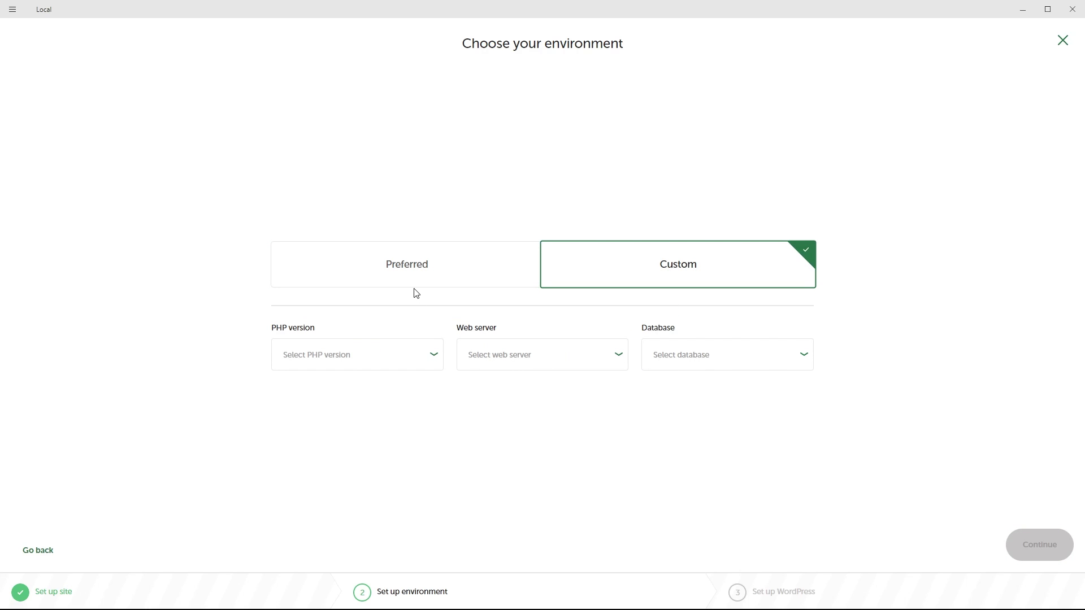
click(419, 272)
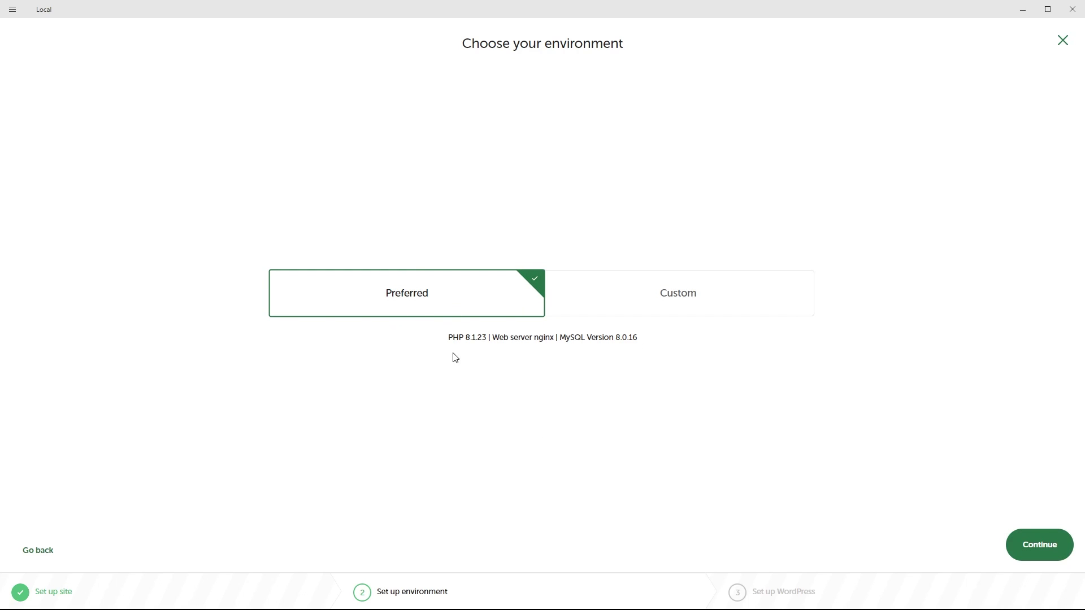
click(1038, 549)
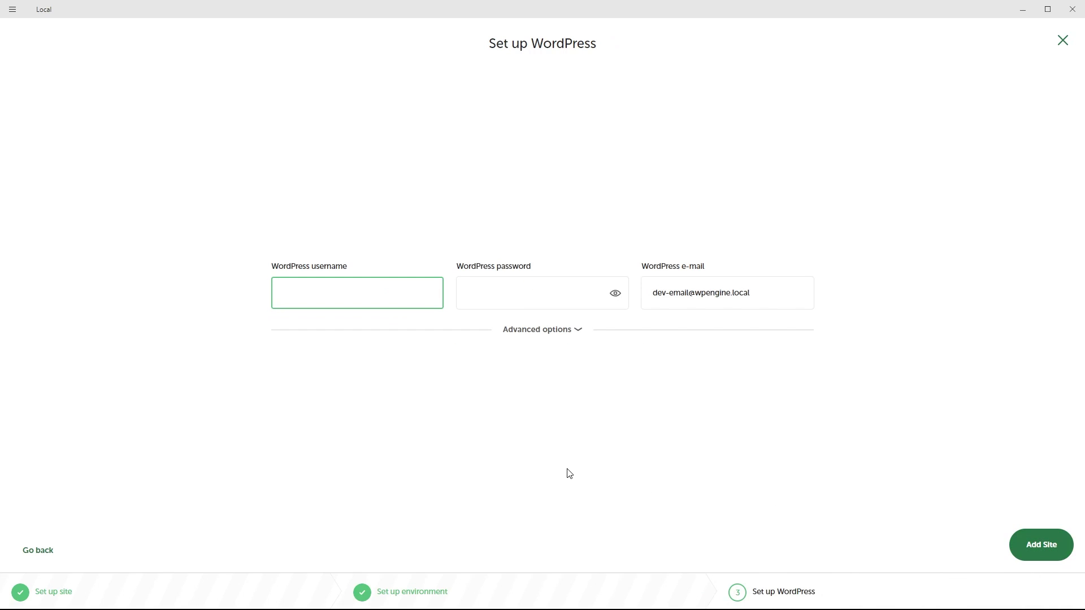
- Enter Admin as the WordPress username and a password, checking it with the reveal toggle
text(Admin)
click(489, 292)
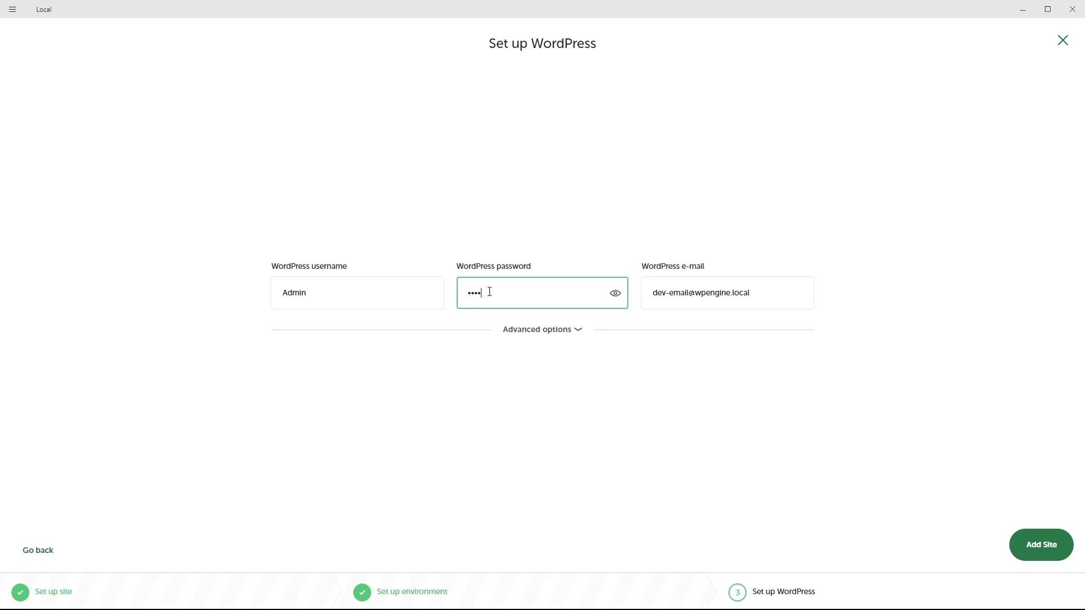
click(616, 294)
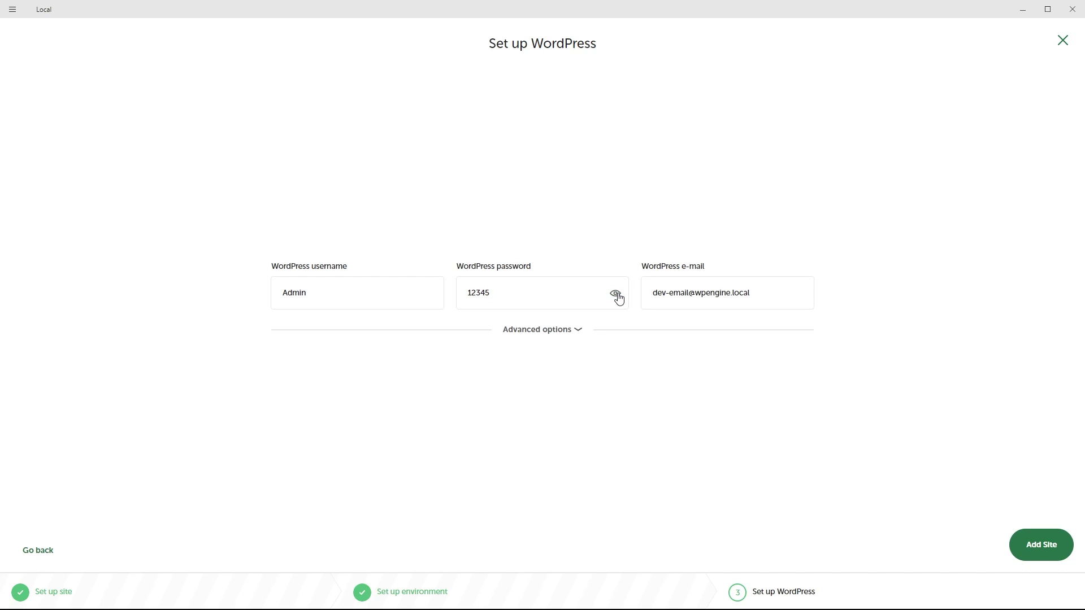
click(618, 299)
- Replace the default admin e-mail with the site's own contact e-mail address
click(582, 334)
click(575, 301)
drag(769, 295, 655, 298)
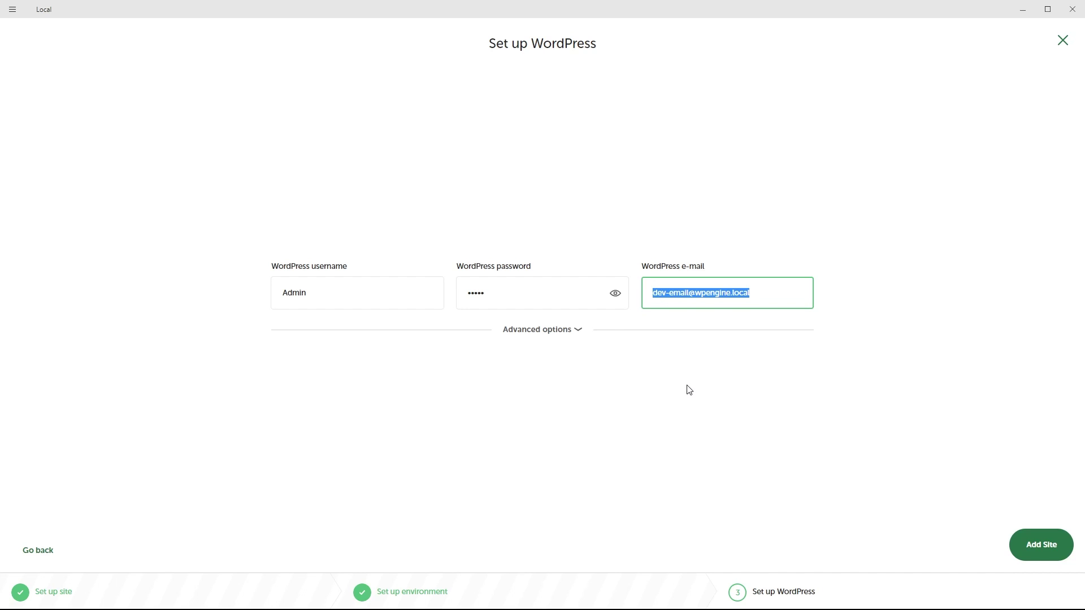
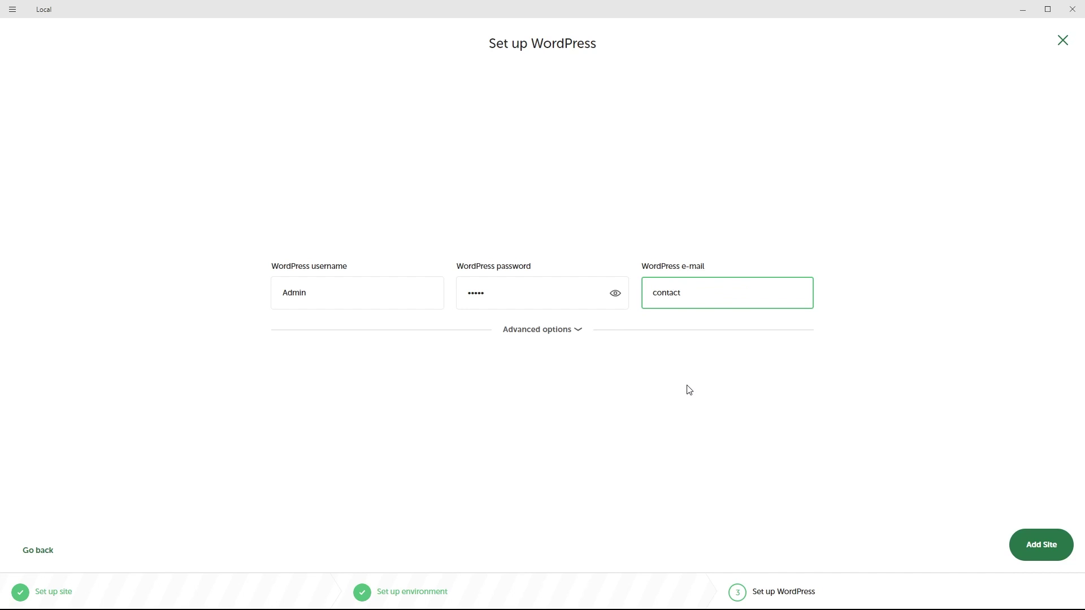
click(312, 293)
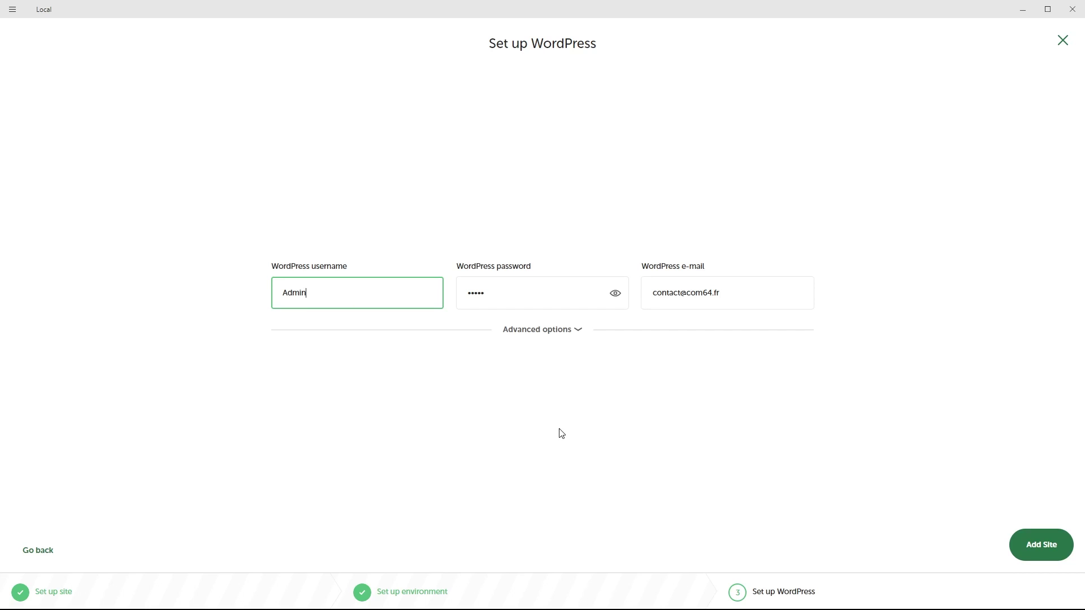
- Add the COM 64 site and let Local provision it with WordPress 6.3.2 at com-64.local
click(1038, 550)
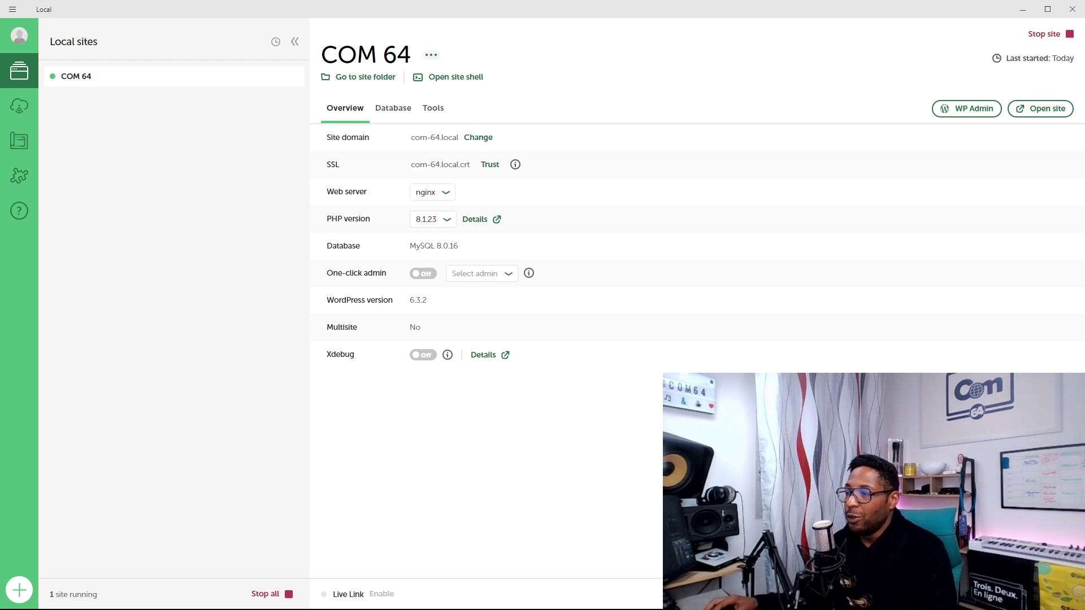
- Open the COM 64 admin login page and front page in the browser from Local
click(963, 112)
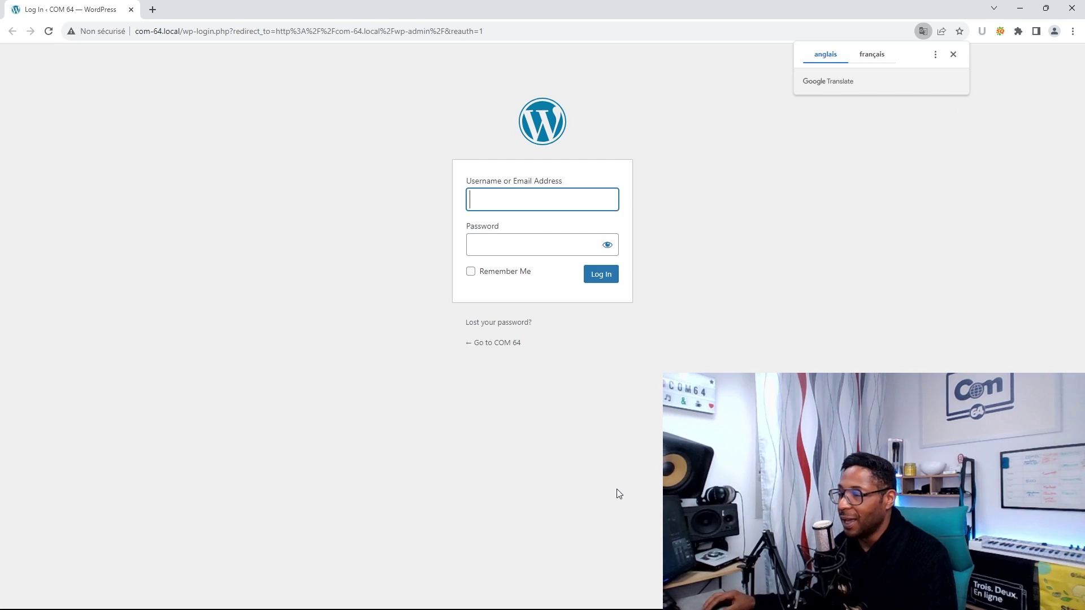
mouse_move(705, 609)
click(654, 596)
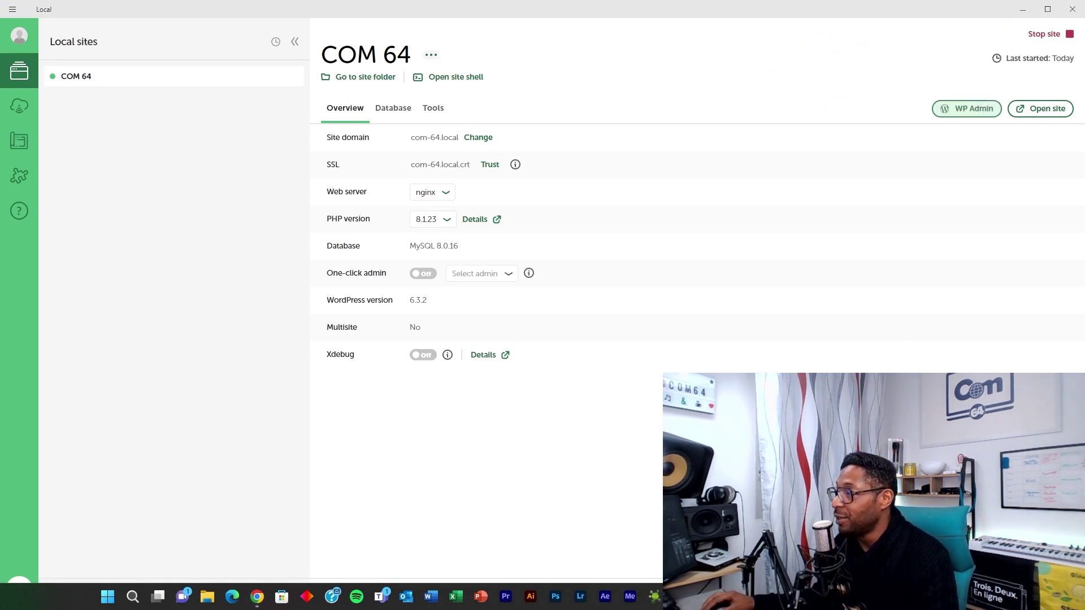
click(1033, 113)
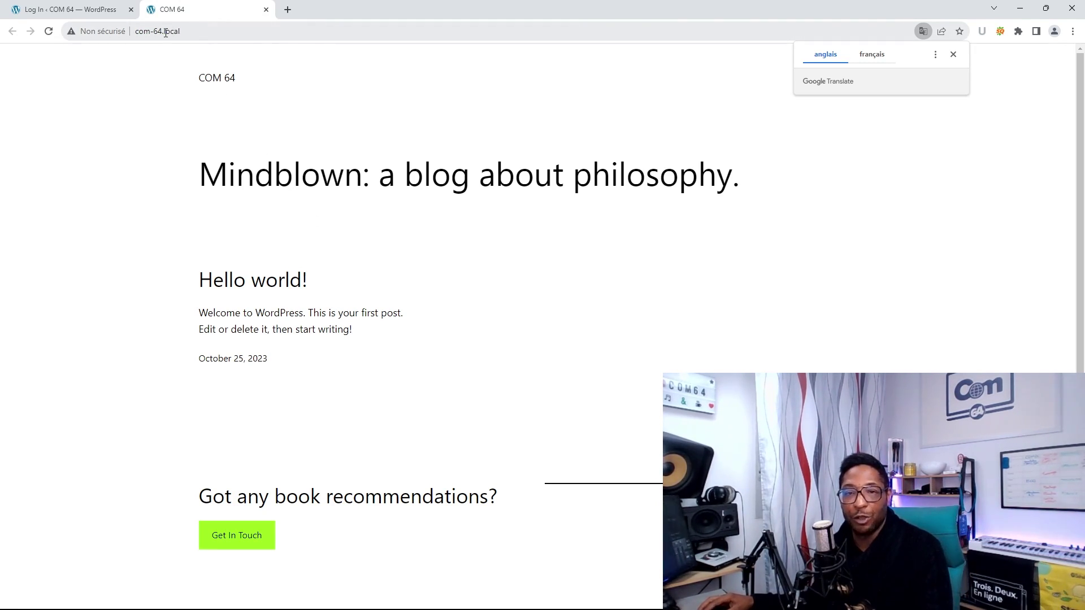
click(101, 10)
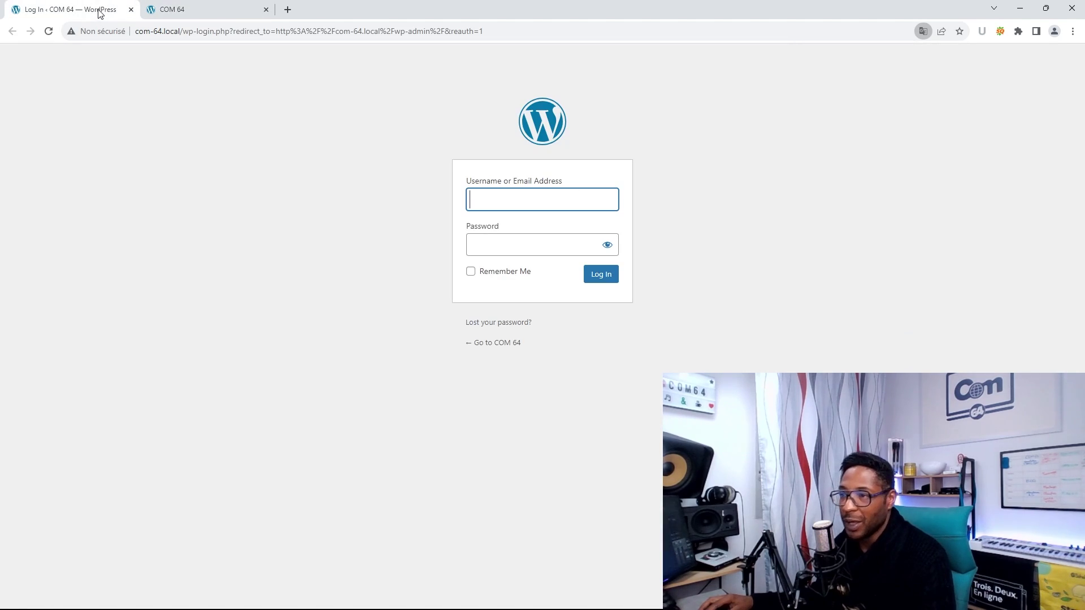
click(131, 8)
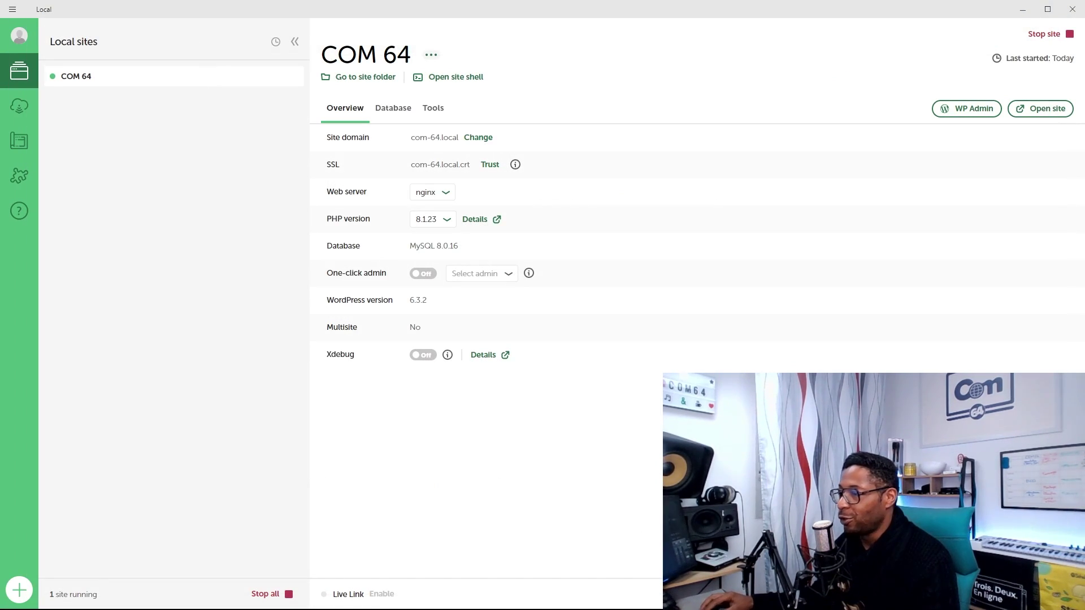
- Log in to WP Admin as Admin with the account password
click(963, 113)
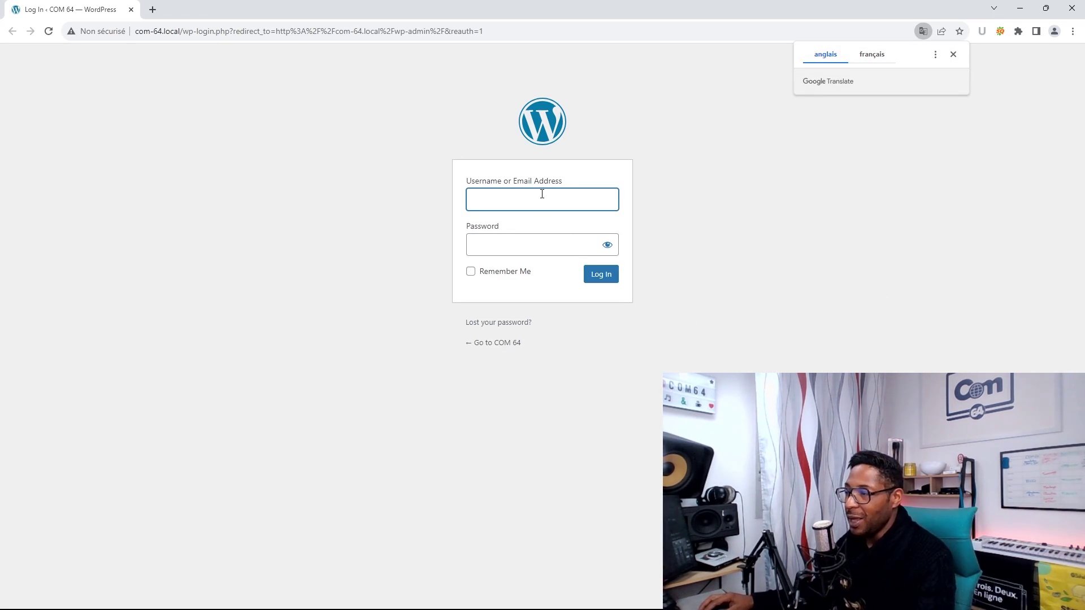
text(Adm)
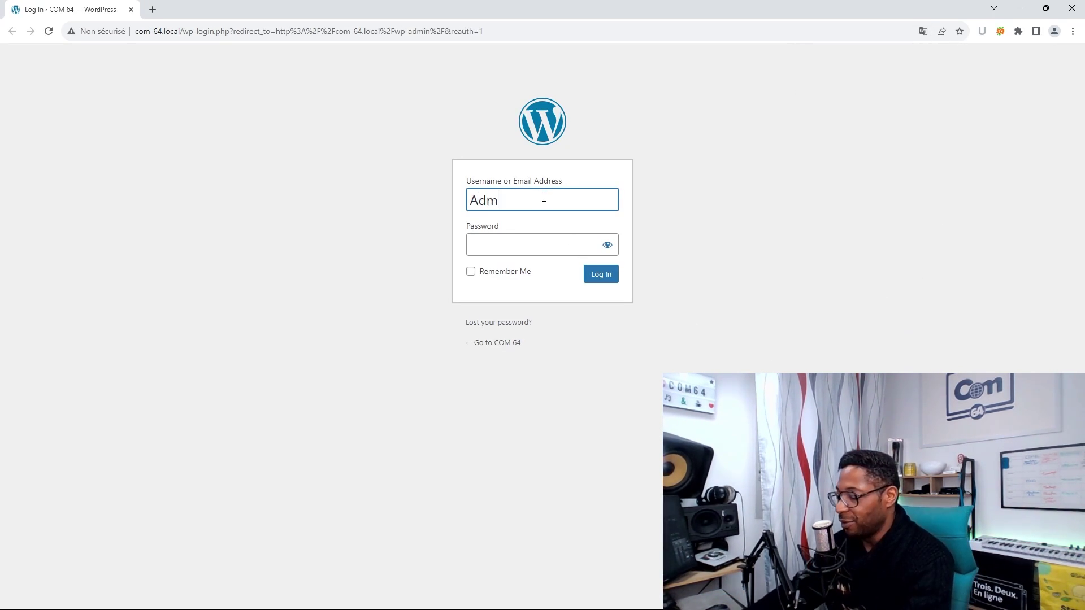
text(in)
key(Tab)
text(*****)
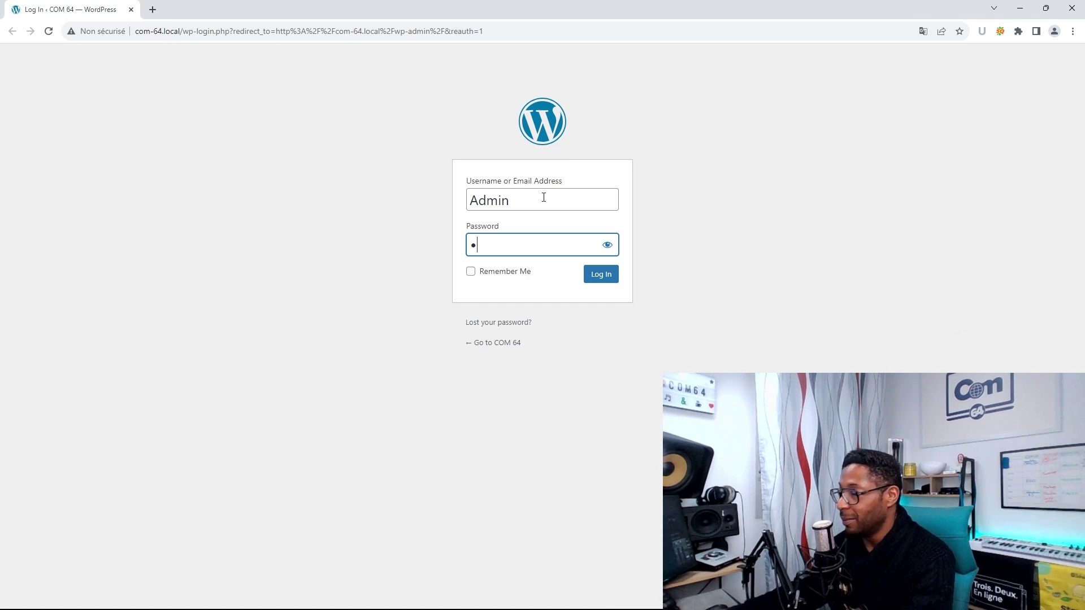
click(607, 248)
click(608, 249)
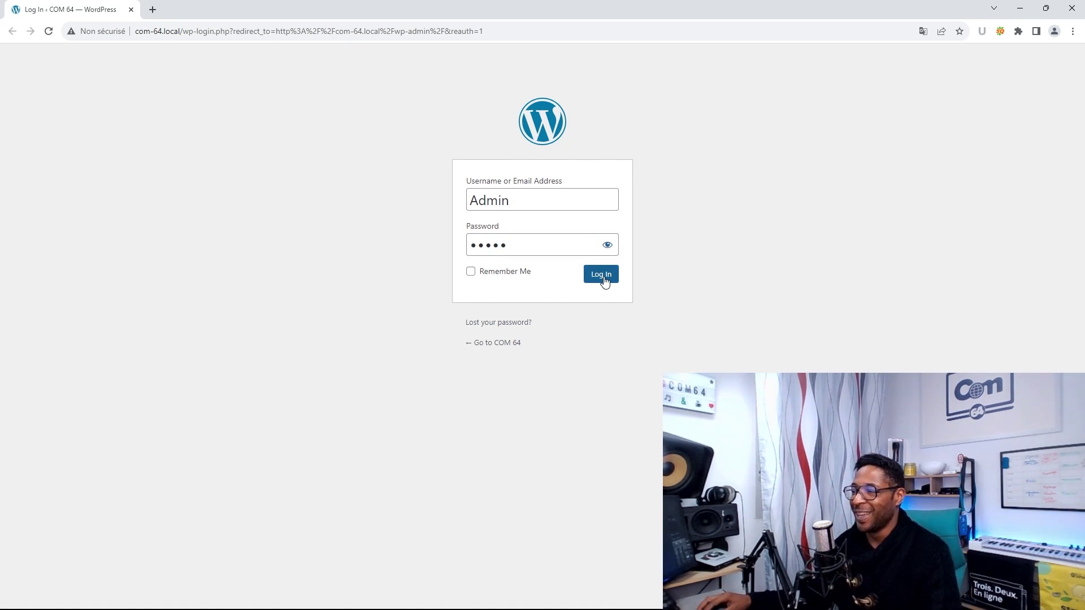
click(602, 276)
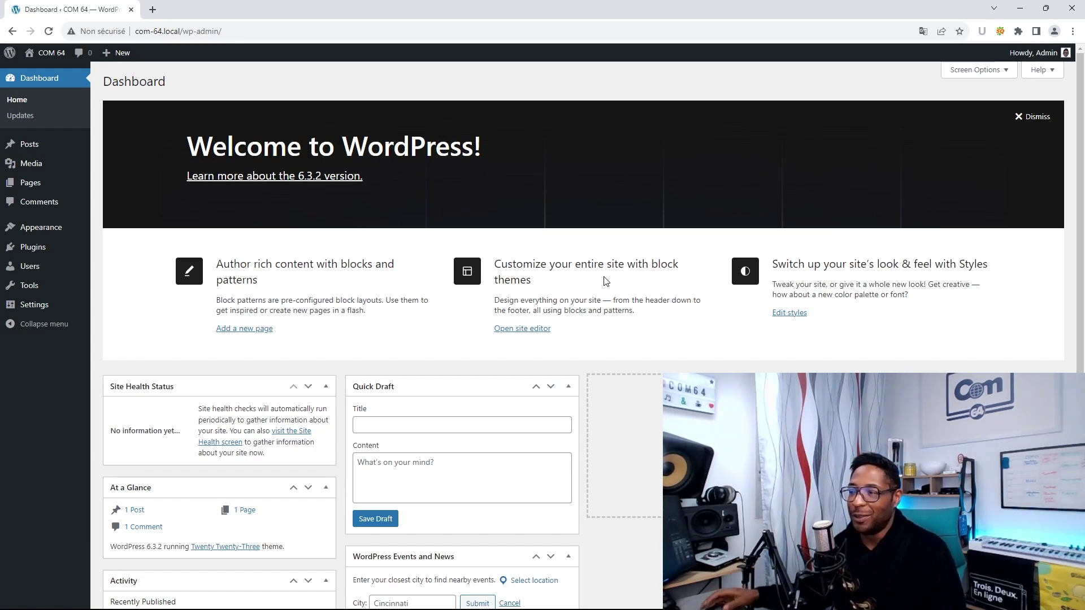
- Open the COM 64 front page in a new tab, view it, and return to the Dashboard
right_click(39, 56)
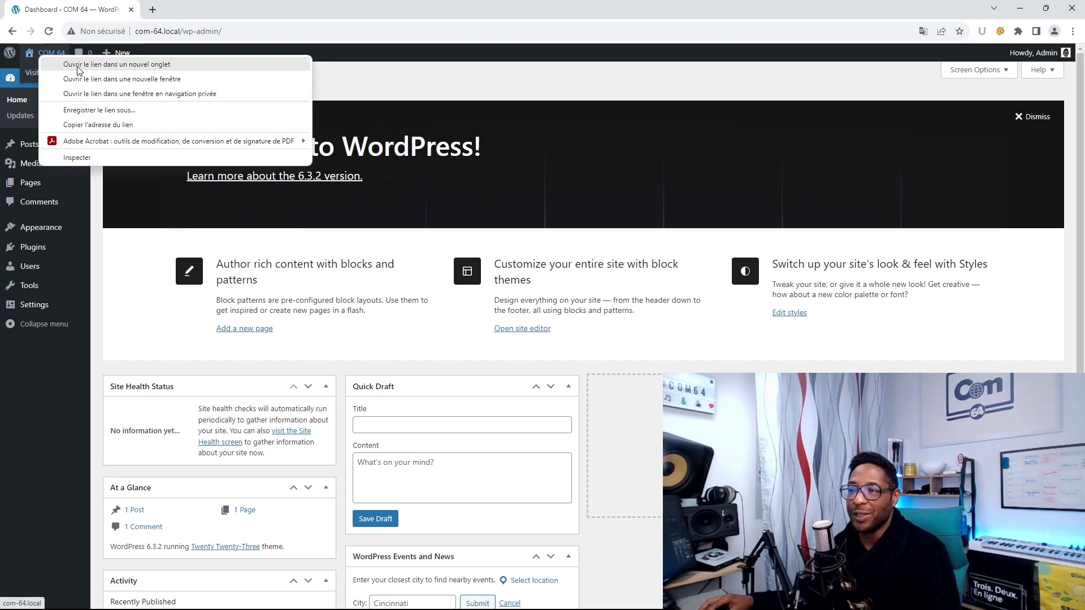
click(77, 64)
click(174, 17)
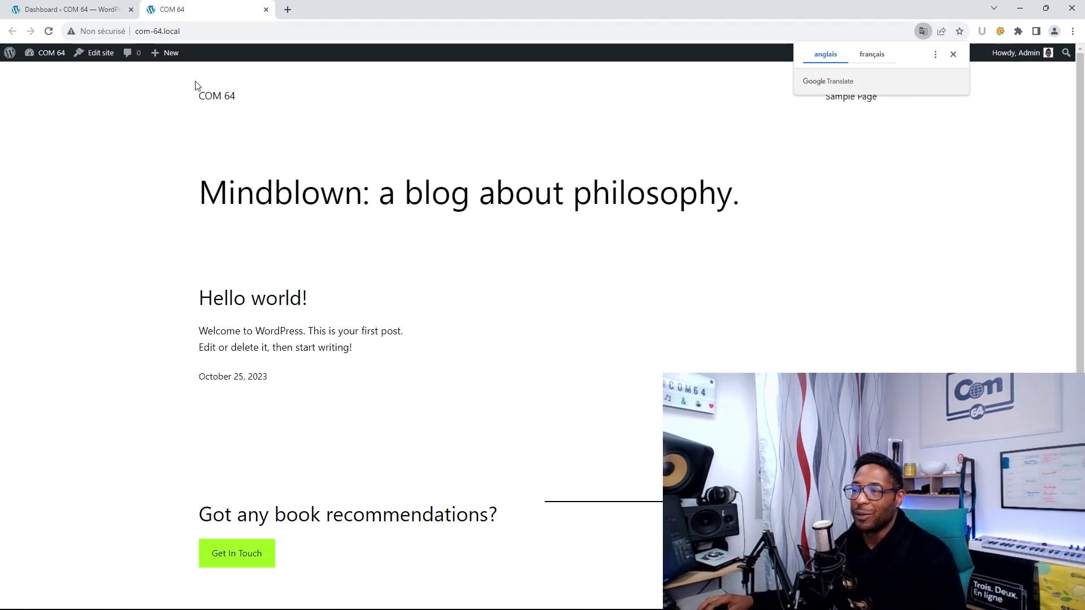
click(64, 16)
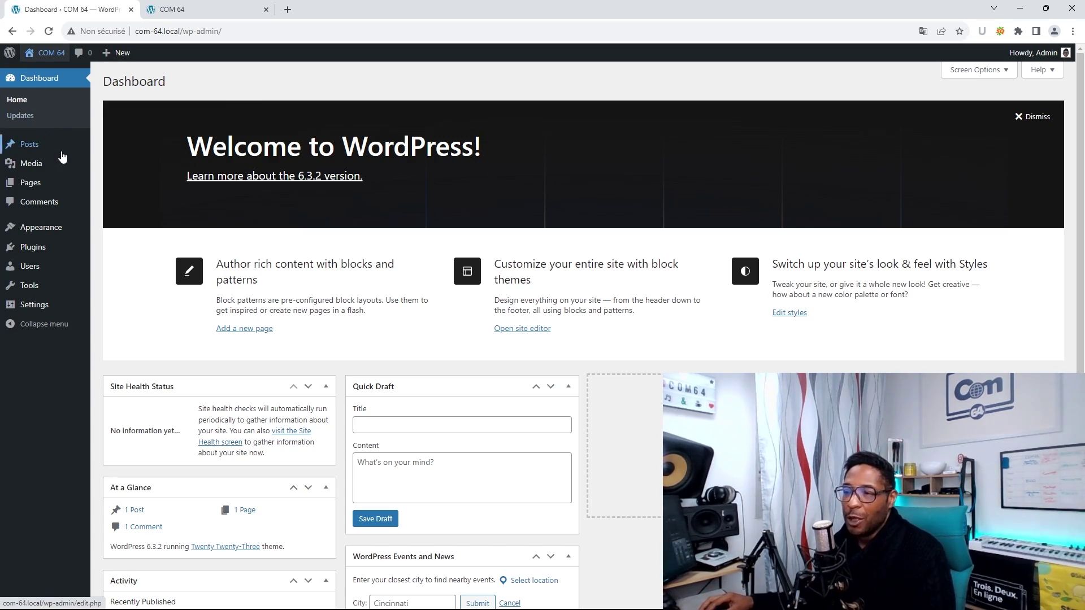
- Install the Astra theme from Themes > Add New and activate it
mouse_move(45, 229)
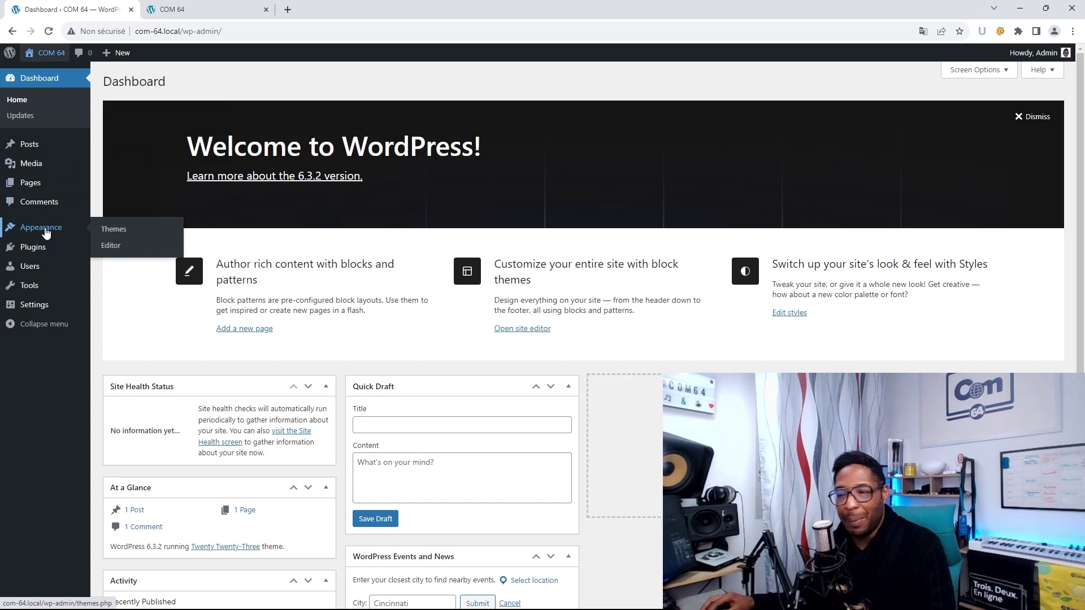
click(115, 229)
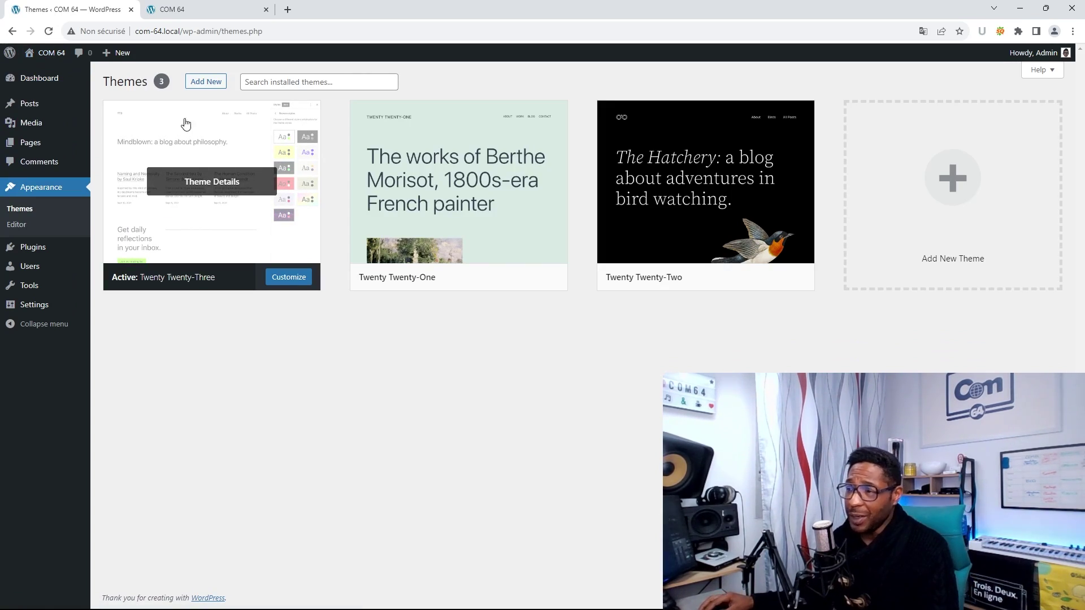
click(205, 81)
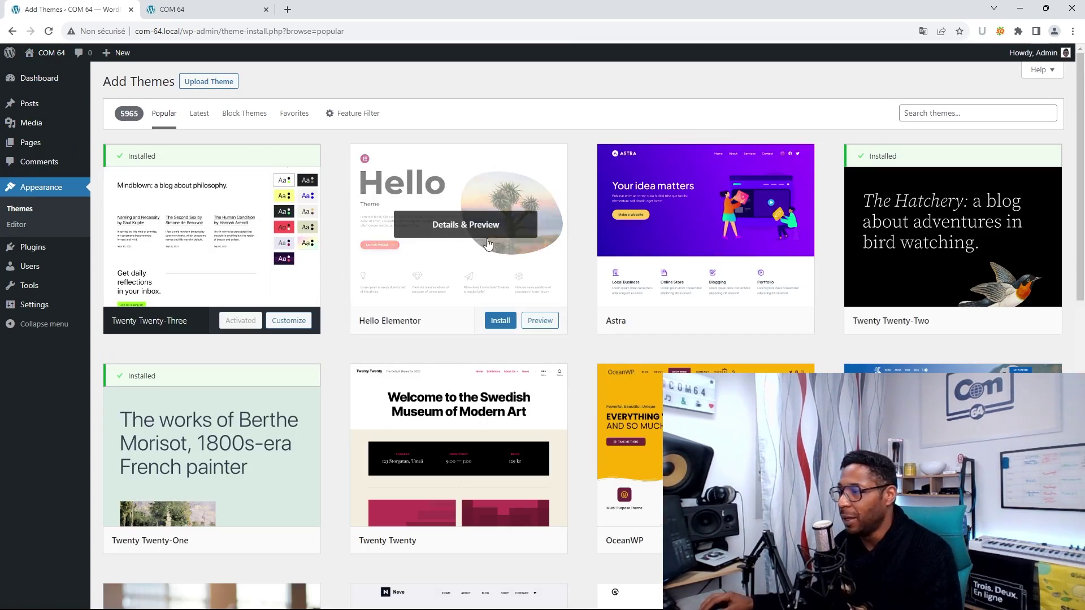
mouse_move(713, 238)
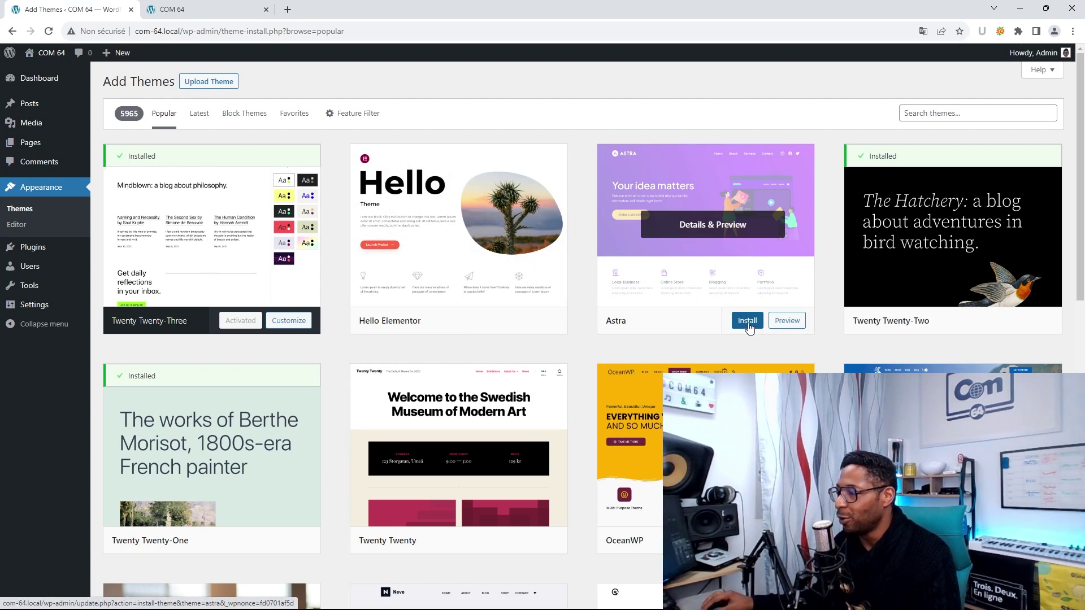
mouse_move(438, 271)
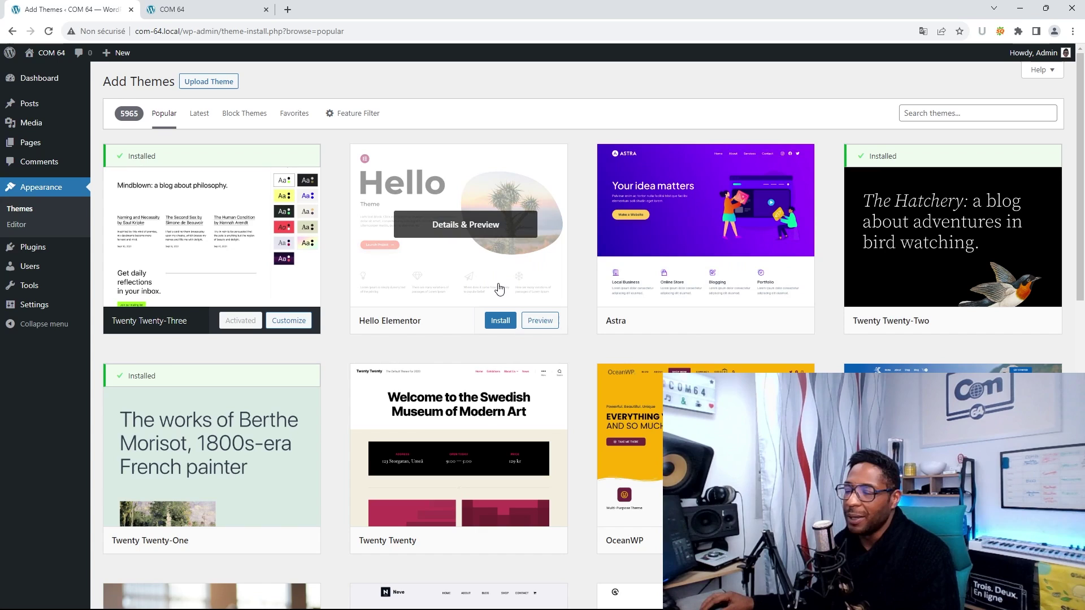
mouse_move(658, 293)
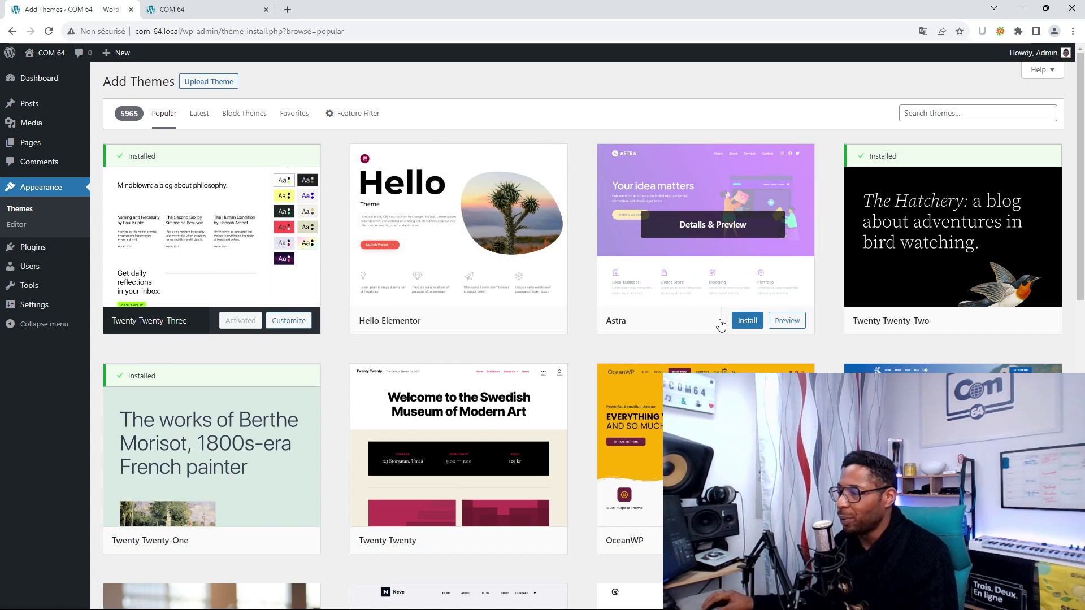
click(745, 321)
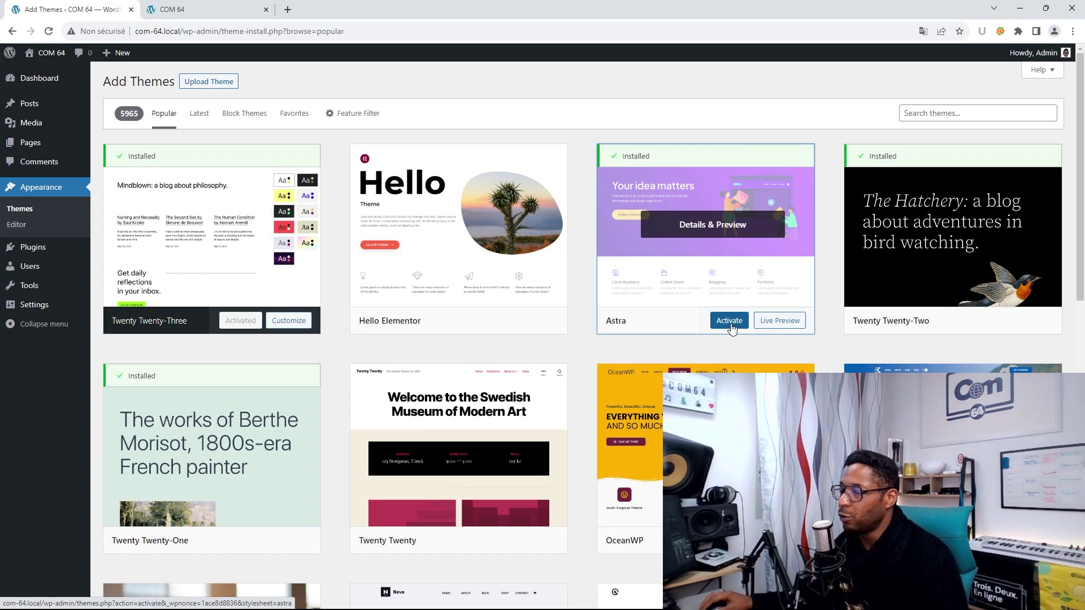
click(730, 321)
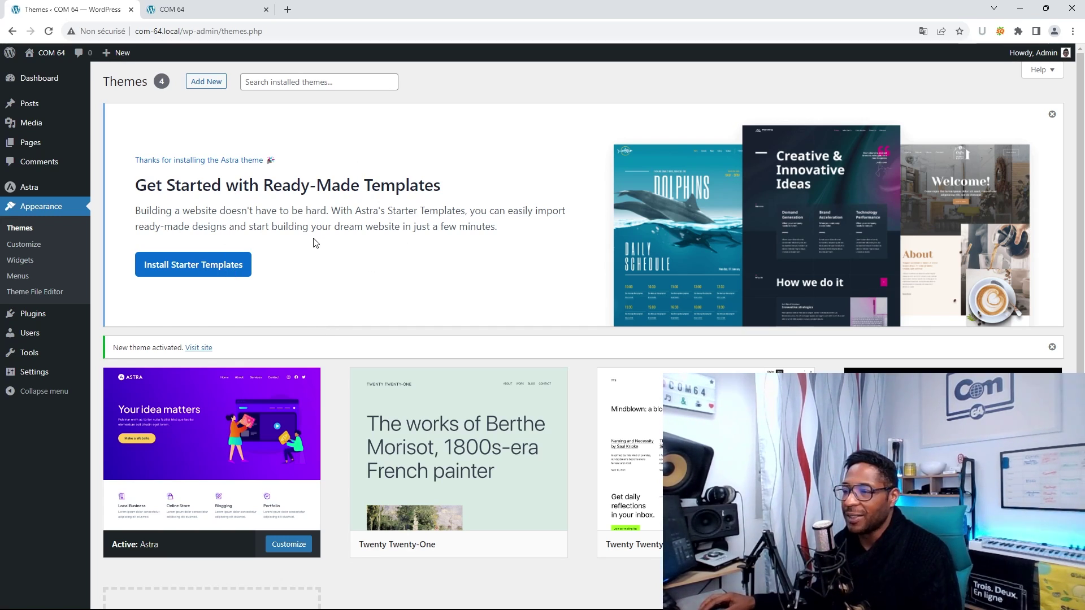
- Install Astra Starter Templates, pick Elementor as page builder, and scroll through the template designs
click(187, 272)
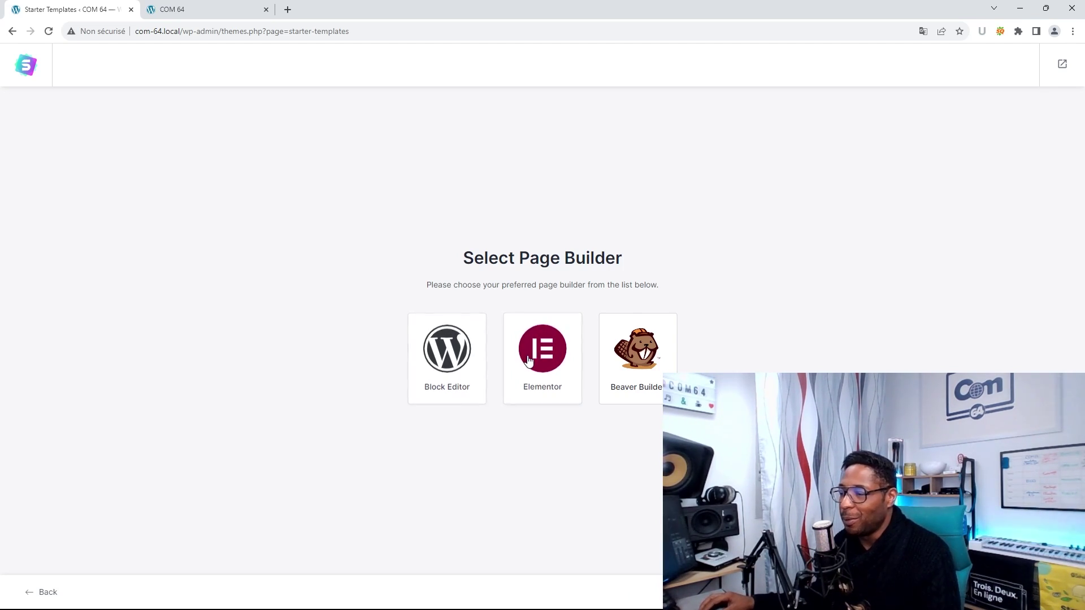
click(540, 361)
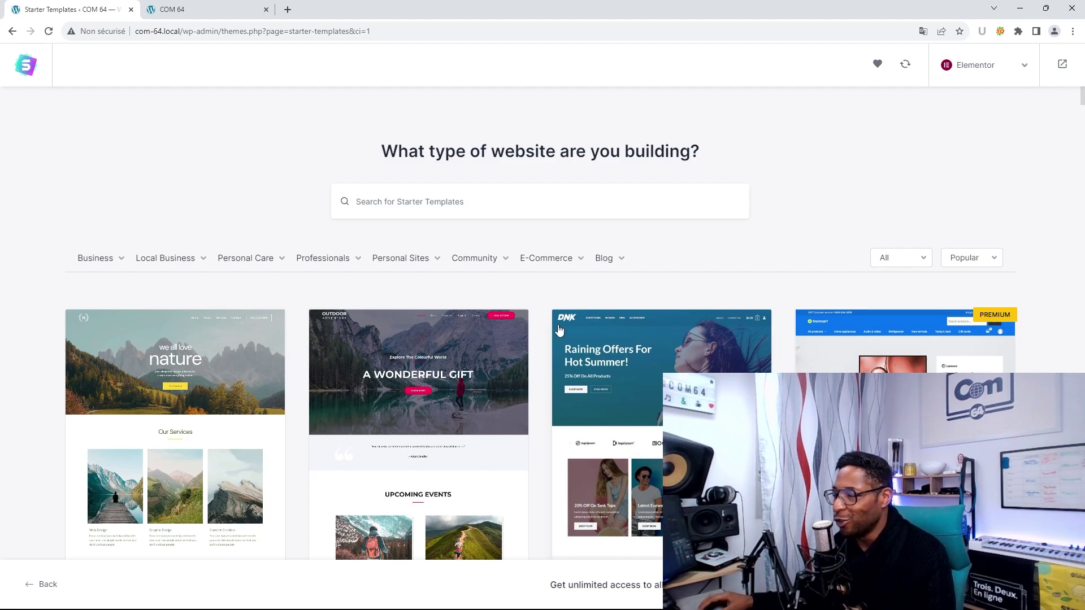
scroll(593, 240, down, 1)
scroll(791, 277, down, 3)
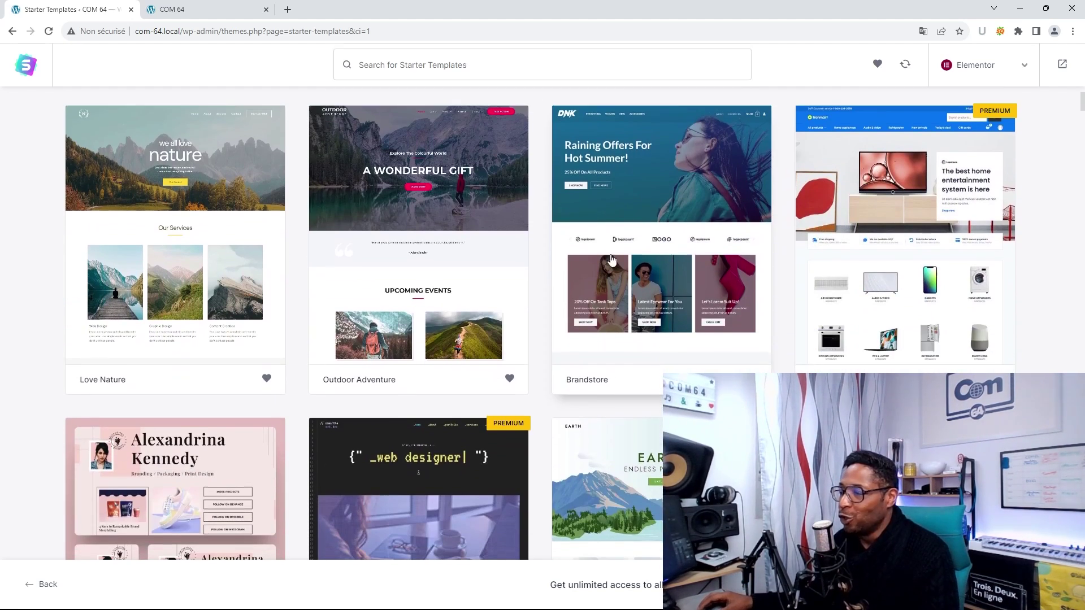
scroll(491, 286, down, 4)
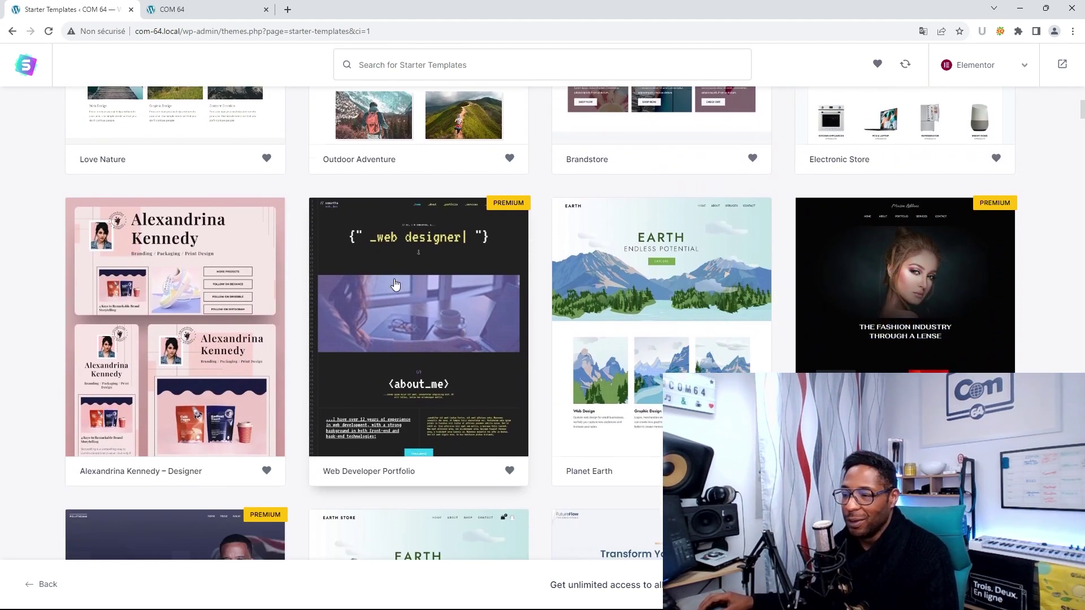
scroll(825, 330, down, 3)
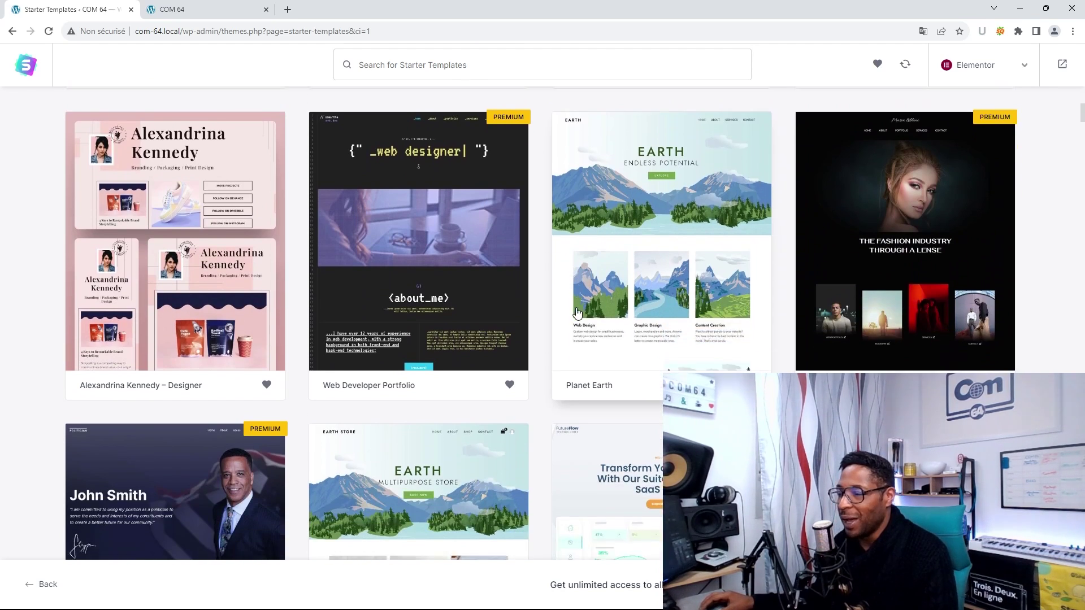
scroll(657, 373, down, 3)
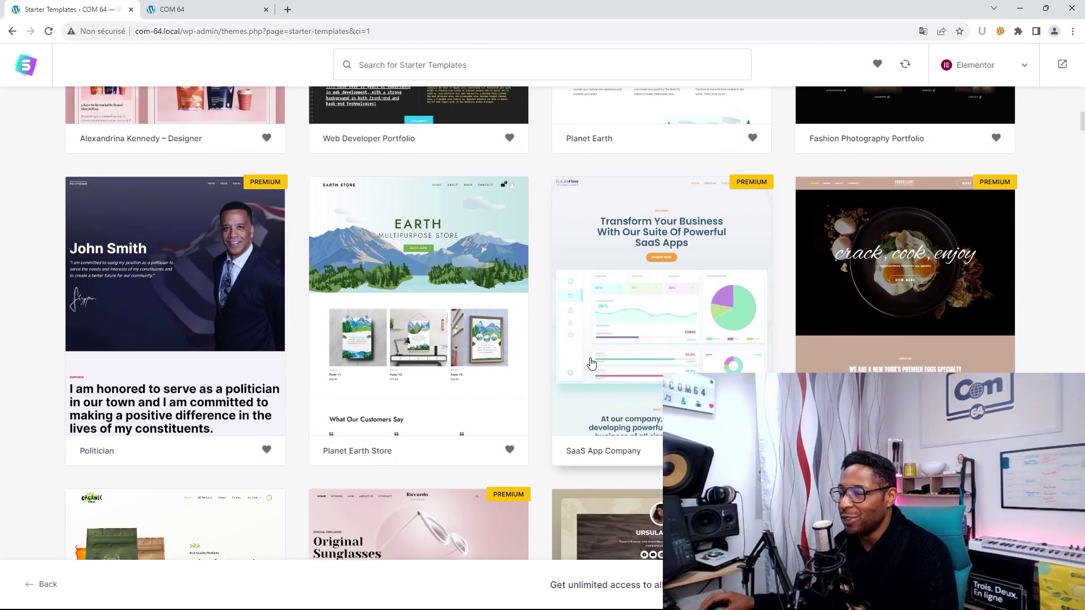
scroll(592, 366, up, 7)
scroll(591, 366, up, 2)
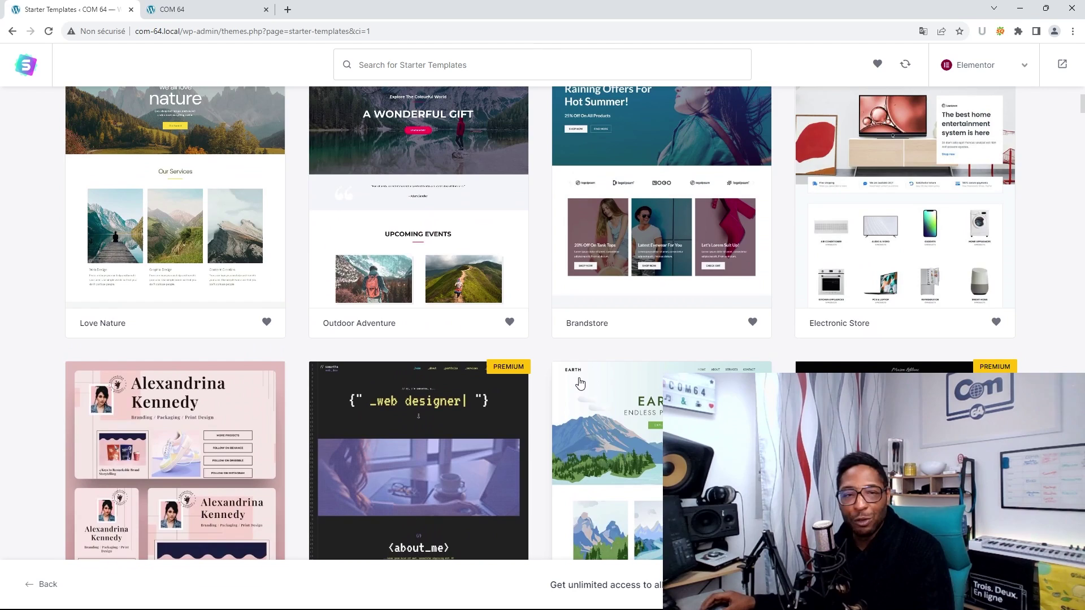
scroll(580, 383, up, 4)
scroll(556, 361, down, 6)
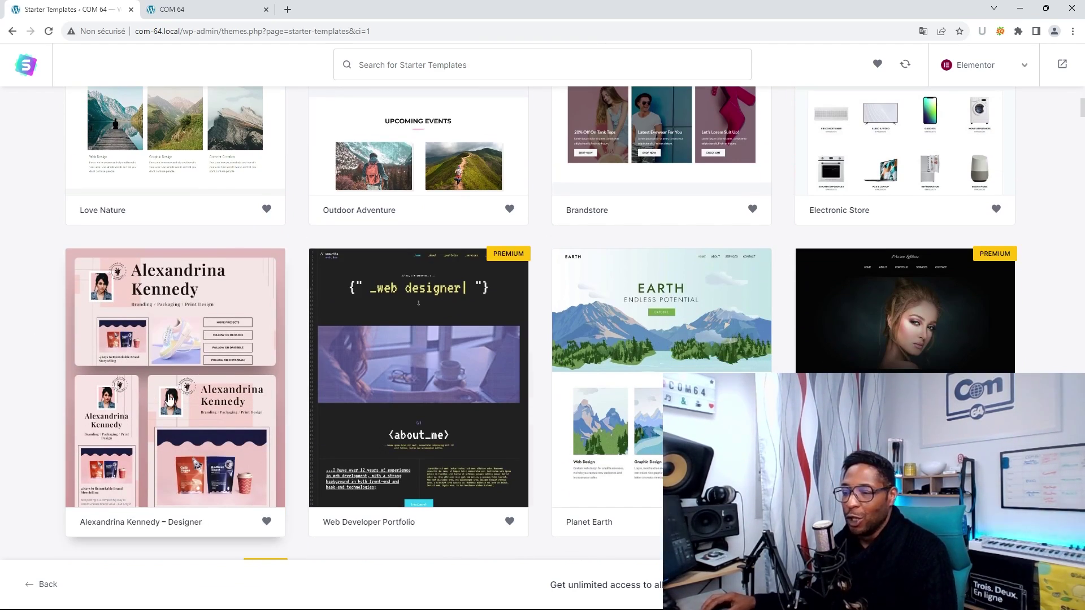
- Choose the pink designer portfolio template and start adding a logo file from the computer
click(199, 399)
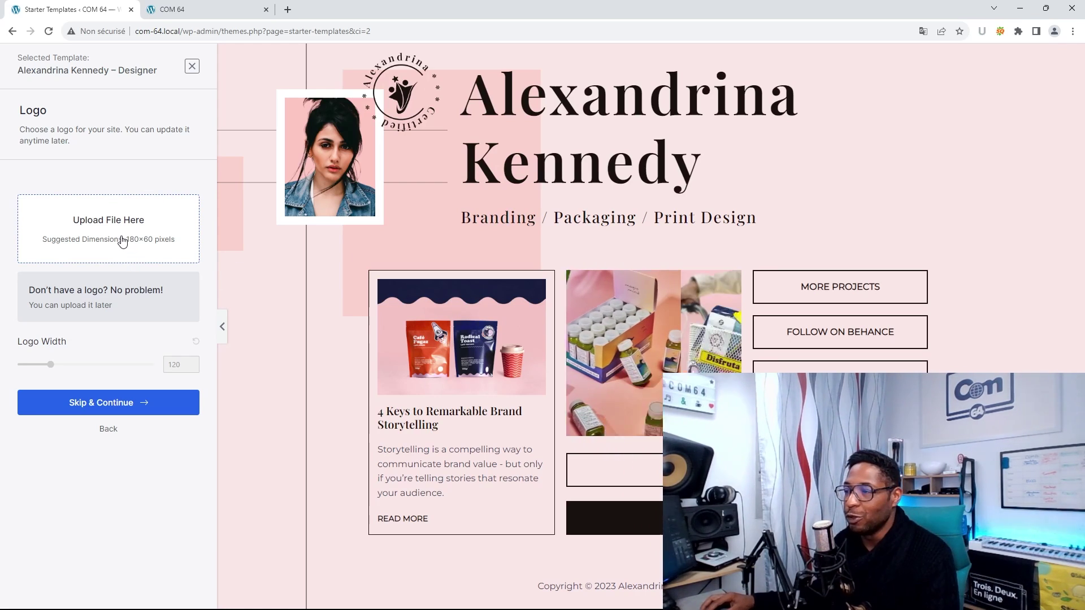
click(122, 242)
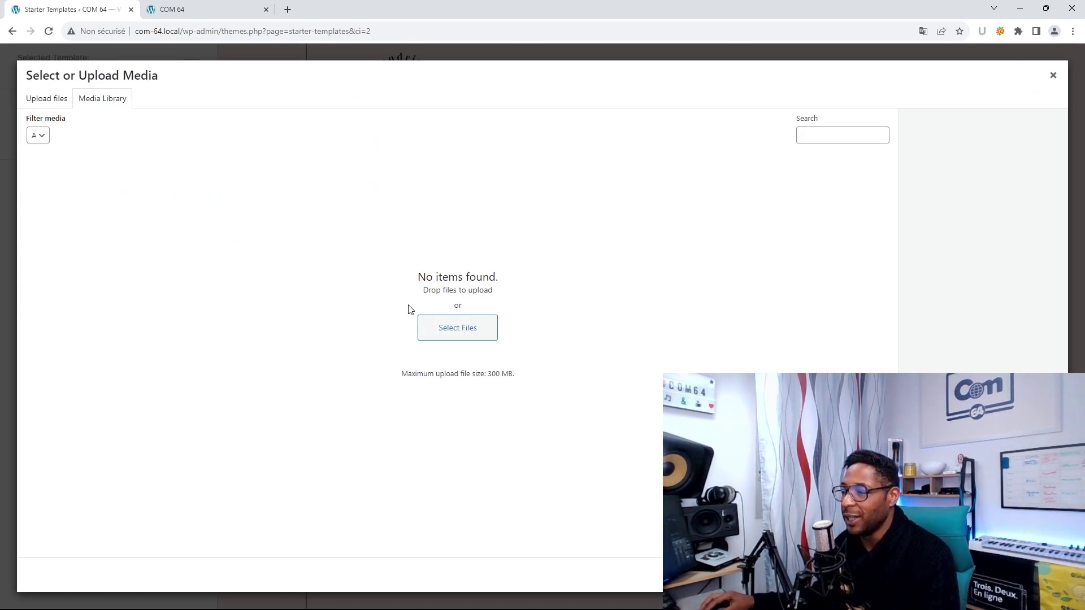
click(459, 326)
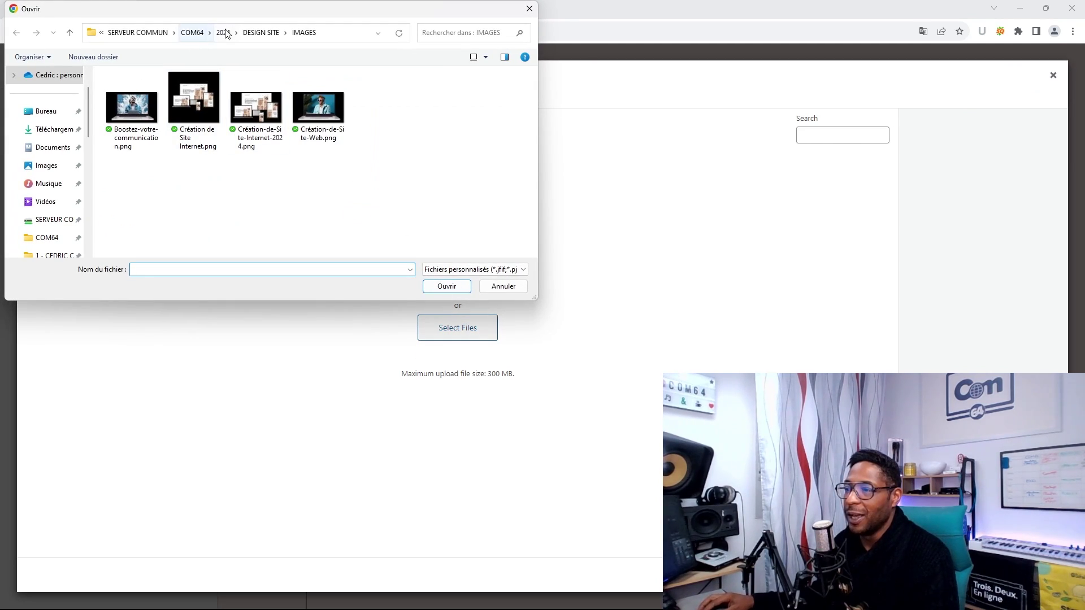
- Upload the official original logo from 2024 - AGENCE COM 64/LOGO and set it as site logo
click(195, 33)
double_click(152, 145)
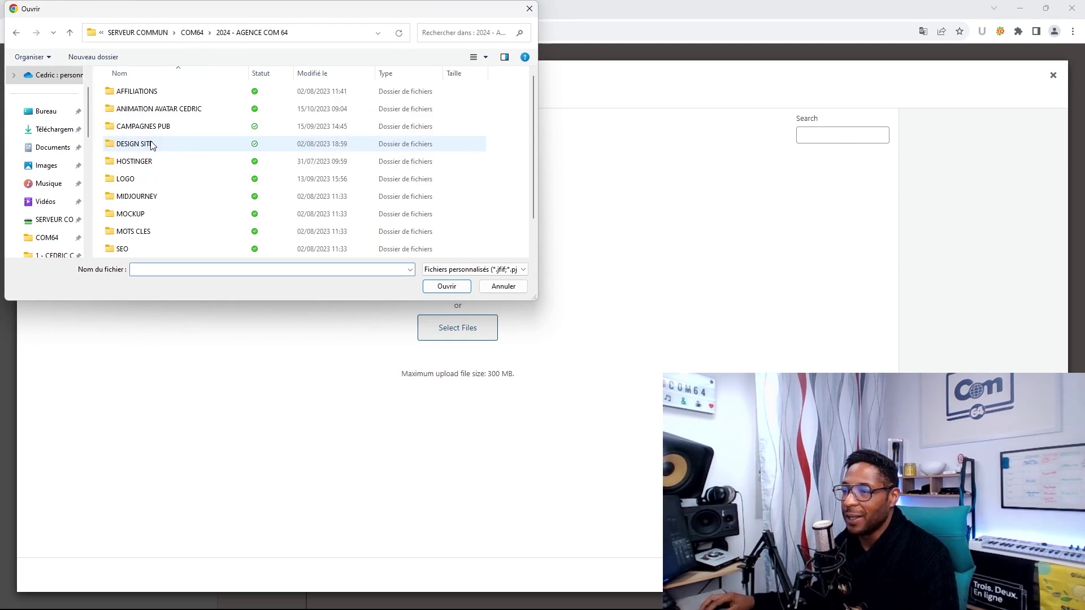
double_click(137, 181)
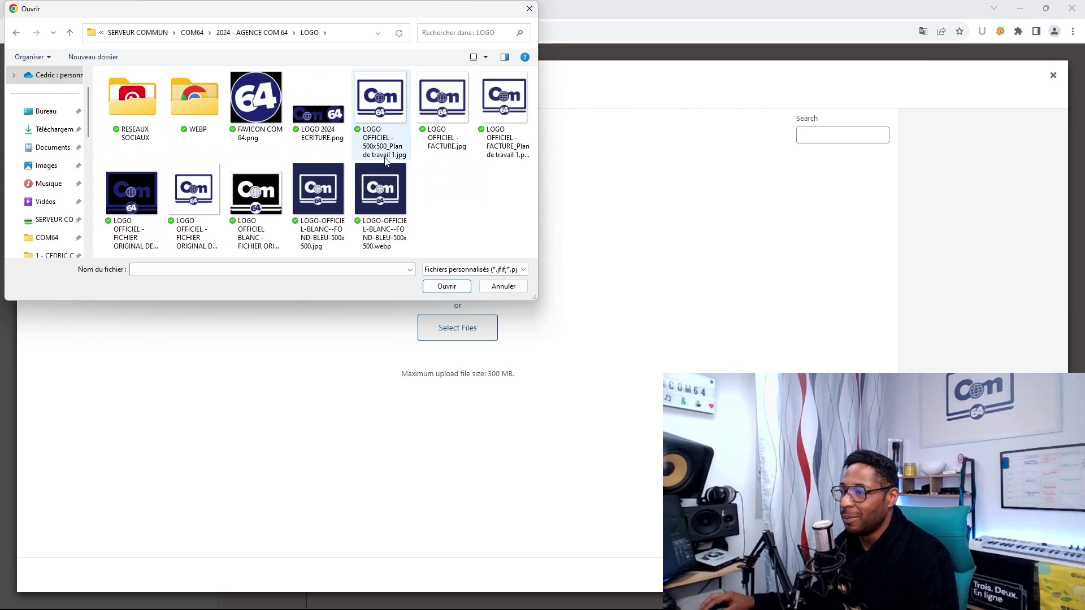
click(134, 195)
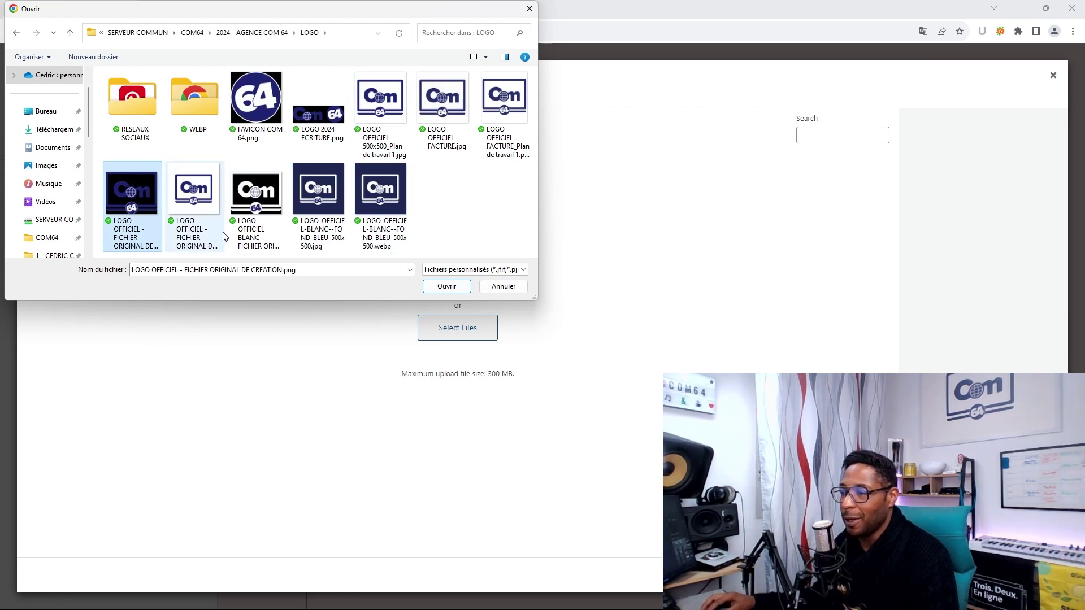
click(447, 286)
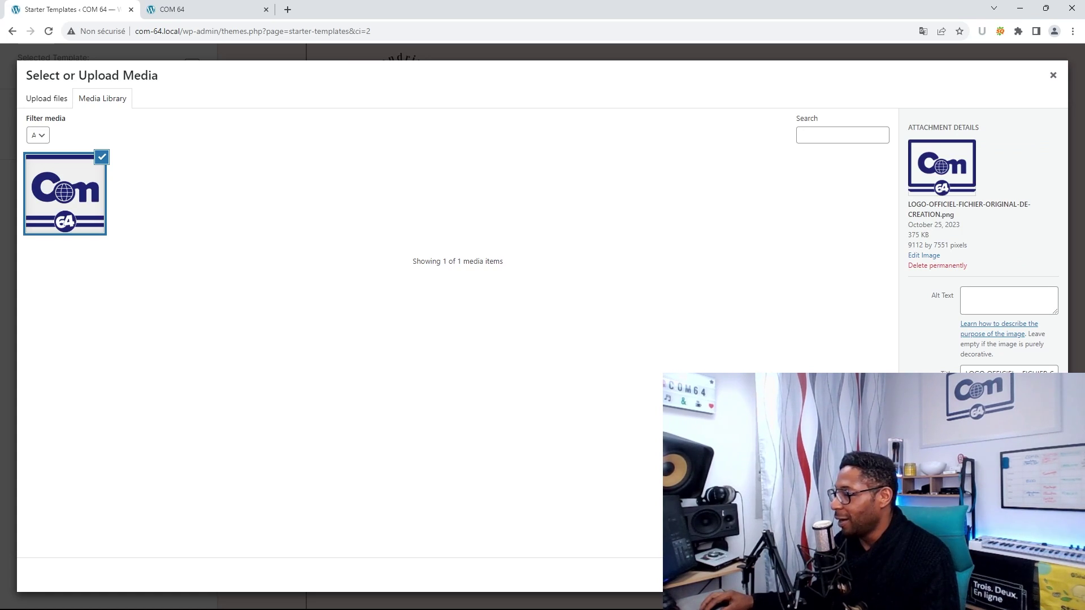
click(1025, 575)
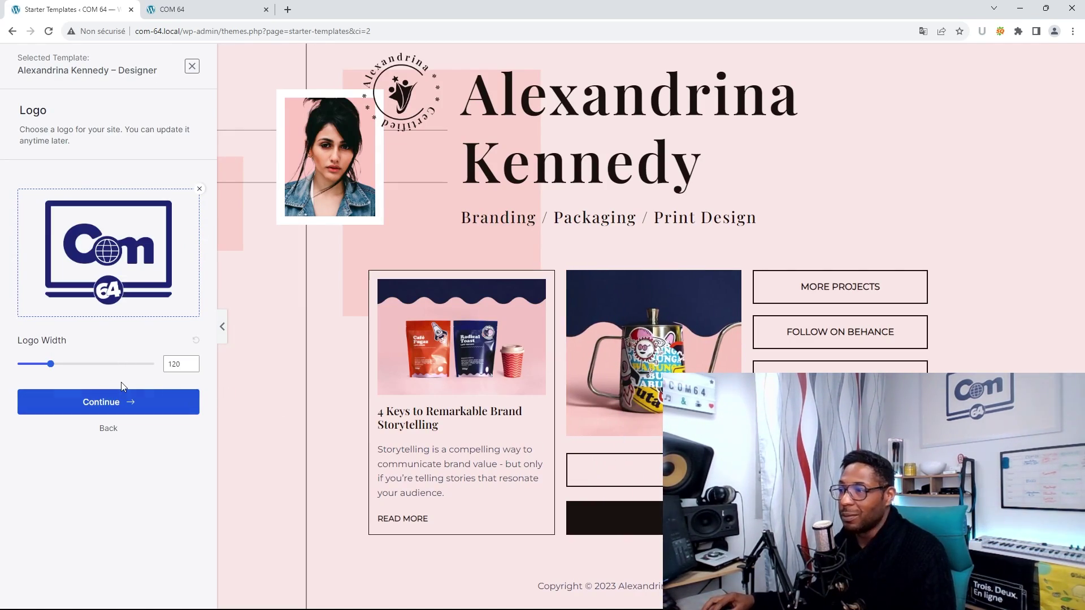
- Apply the blue colour palette and the Poppins / Lato font pairing to the template
click(99, 403)
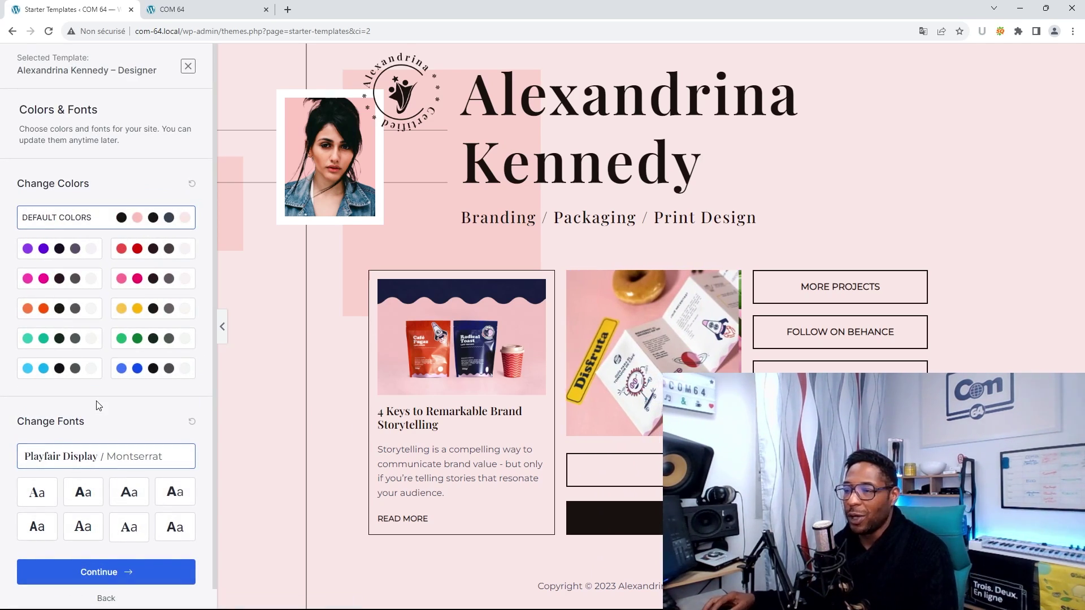
click(139, 369)
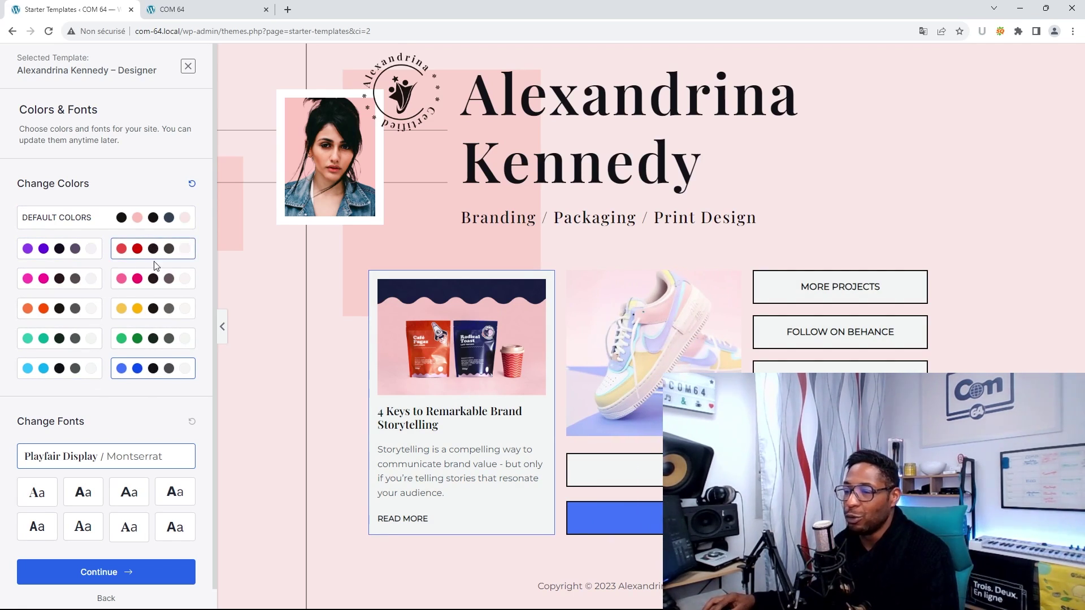
scroll(146, 390, down, 1)
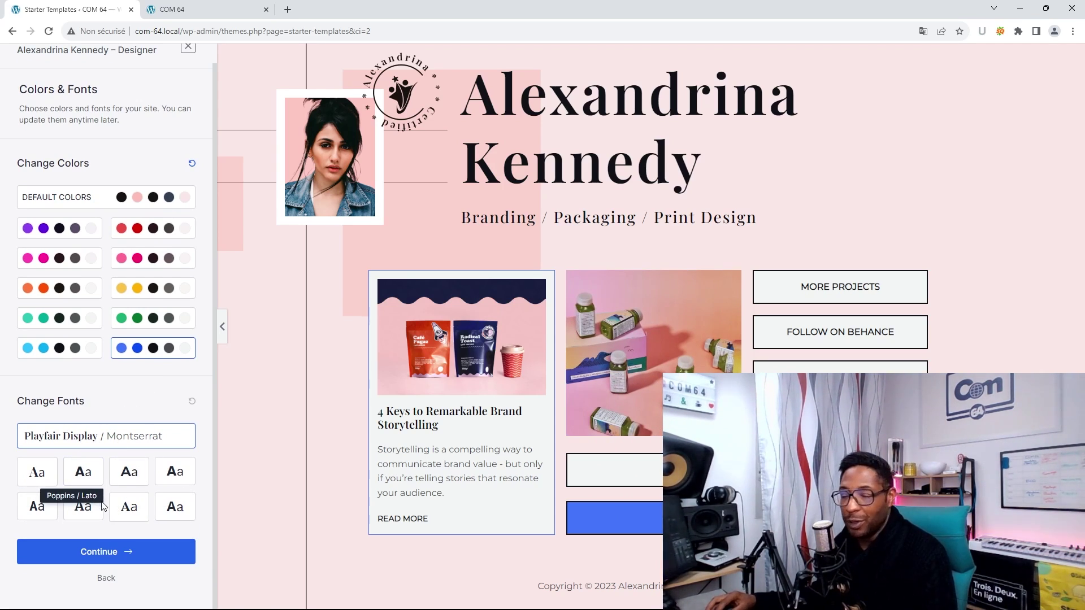
click(86, 479)
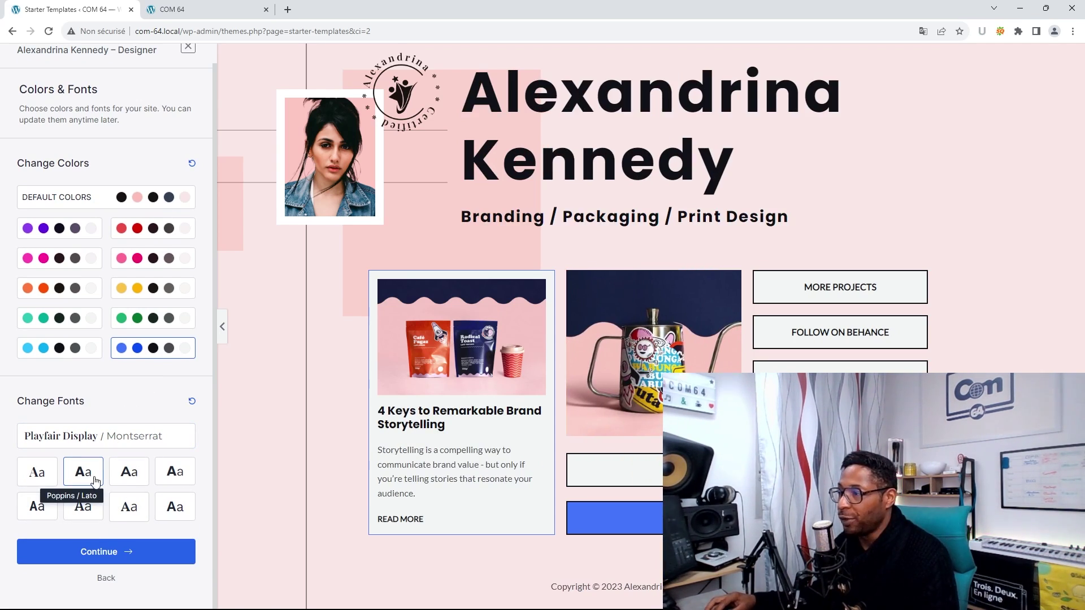
click(117, 559)
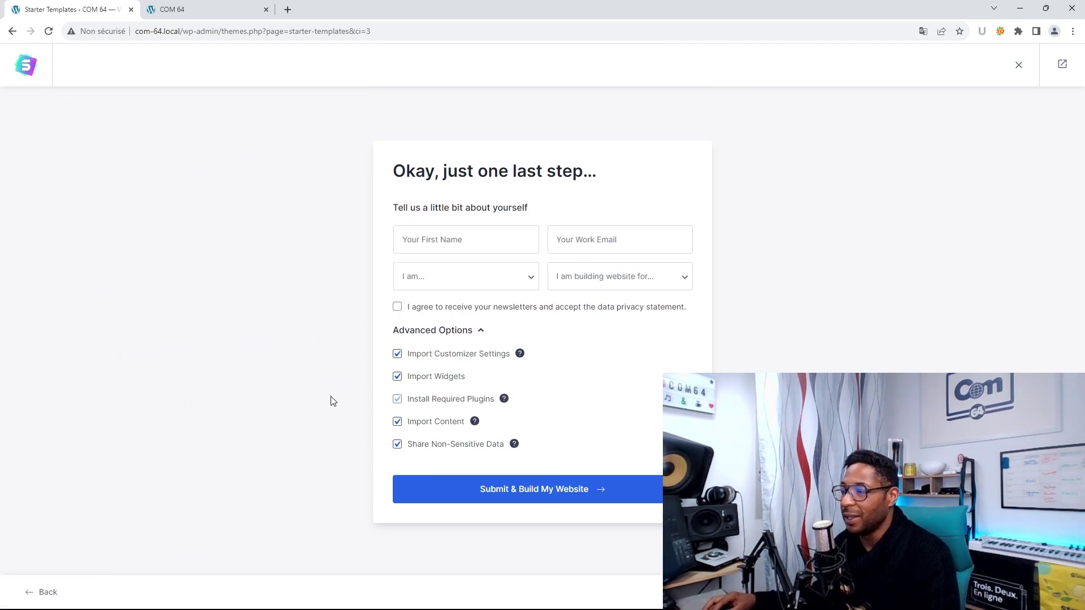
- Enter the first name and work email in the final setup form
click(493, 239)
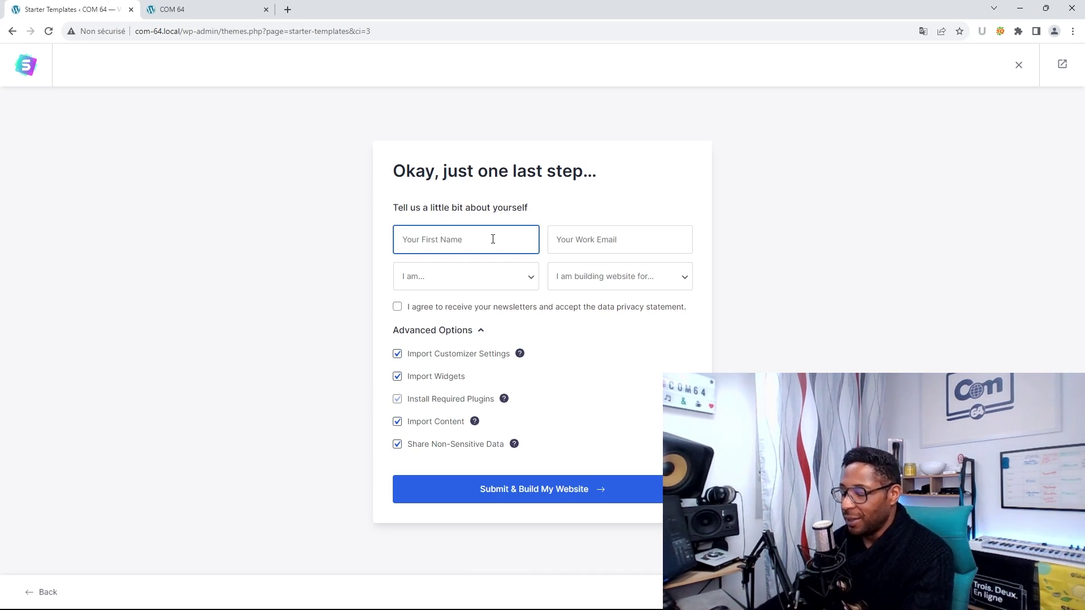
text(Ce)
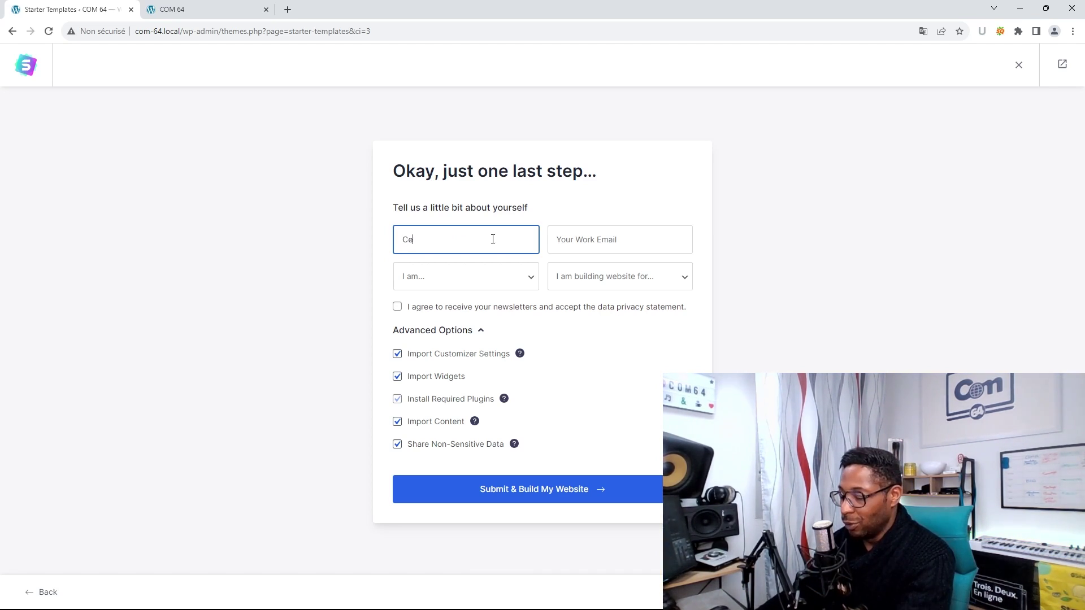
key(BackSpace)
key(BackSpace)
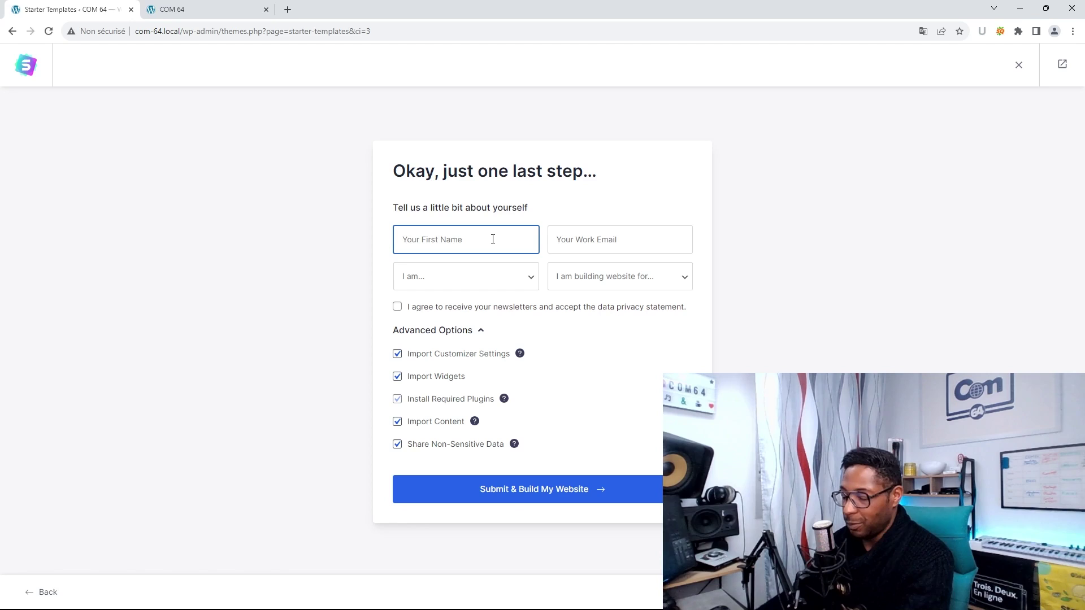
text(Cédri)
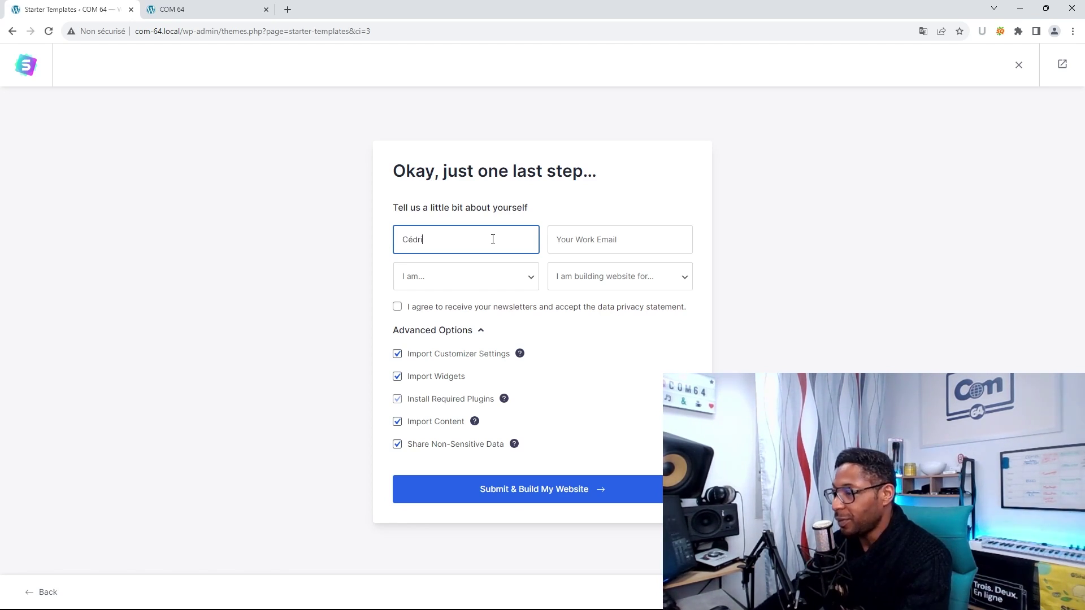
text(c)
click(611, 237)
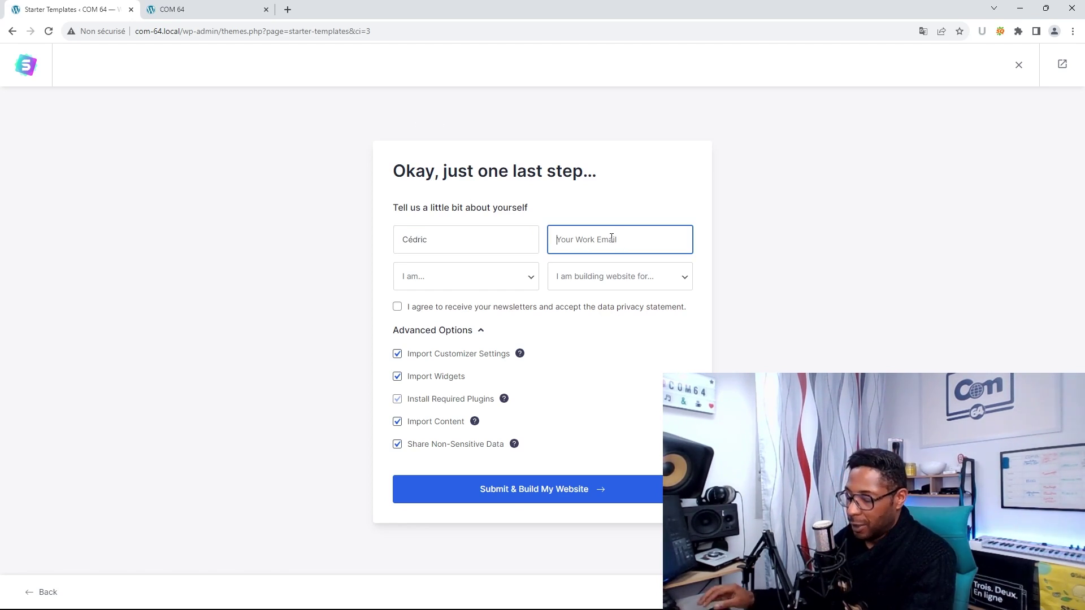
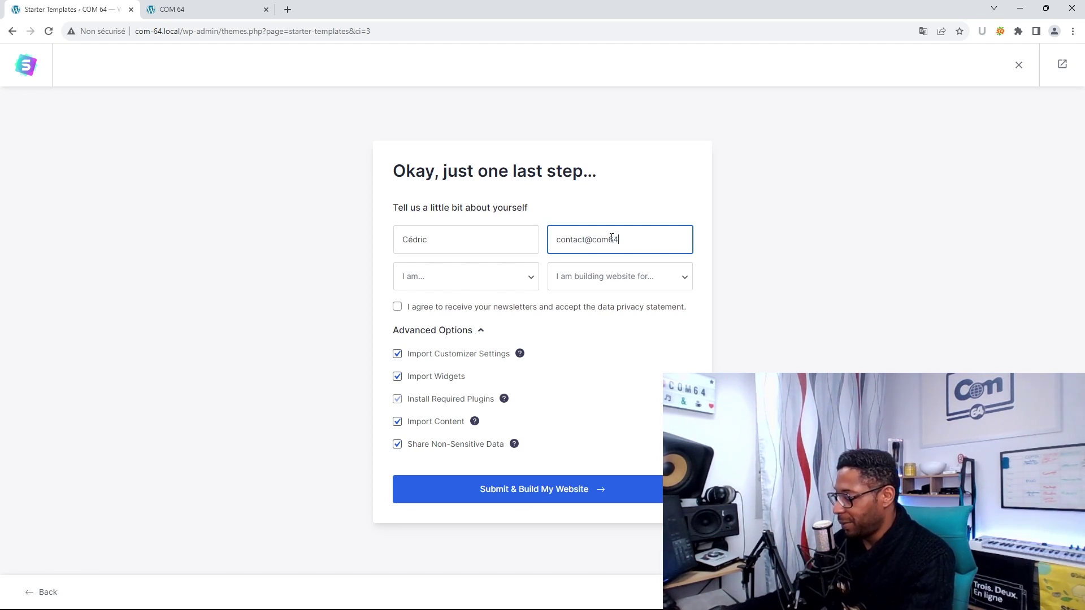
- Set experience to Beginner and audience to Myself/My Company, then submit to build the site
click(512, 281)
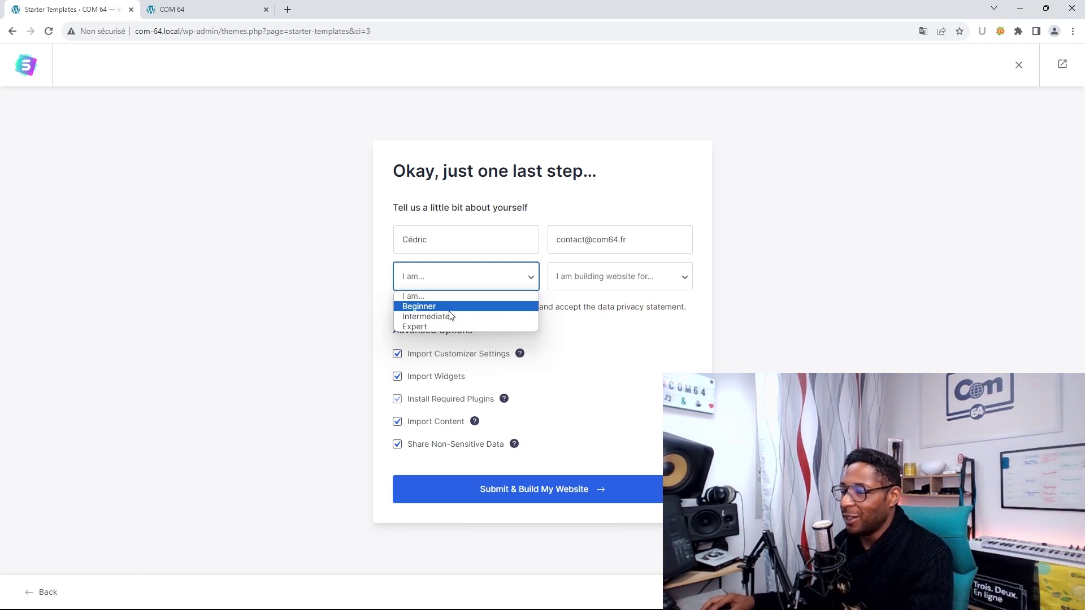
click(449, 310)
click(616, 279)
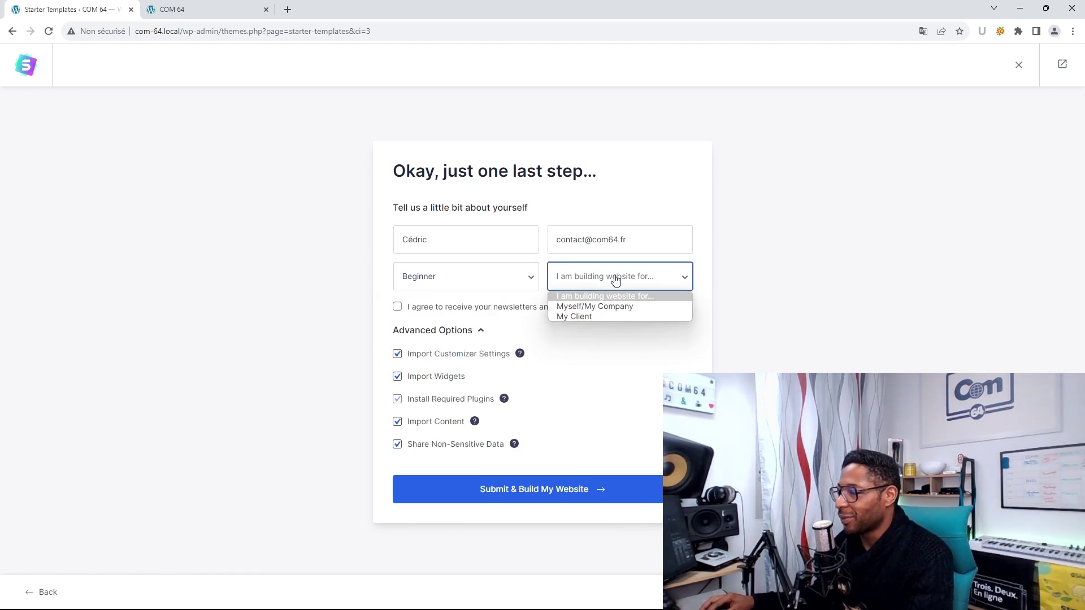
click(584, 308)
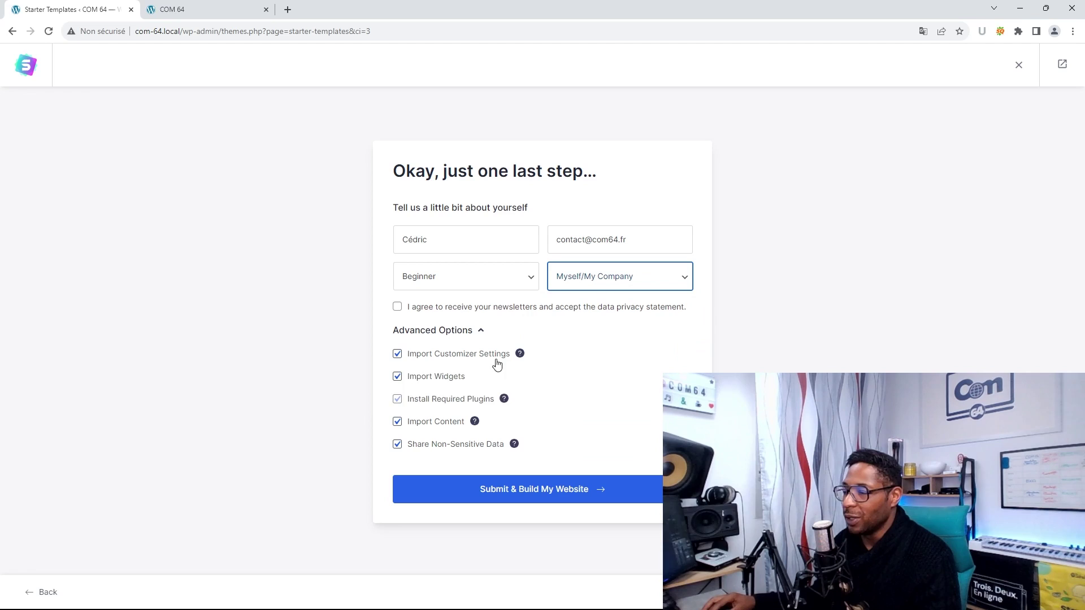
click(555, 492)
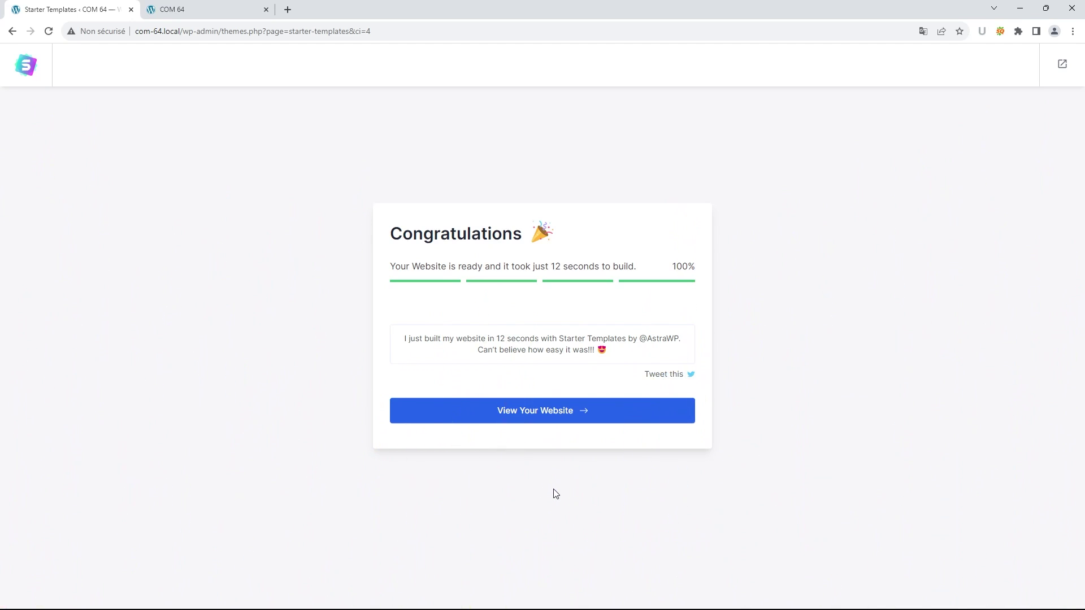
- Open the finished COM 64 website in a new tab and reload it to view the portfolio homepage
click(554, 413)
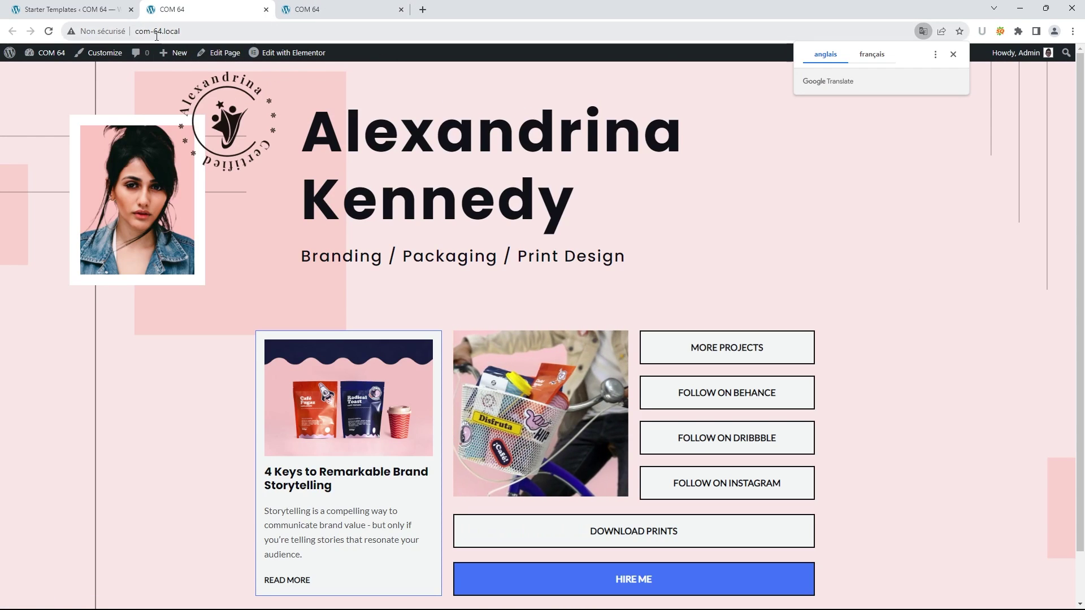
click(342, 14)
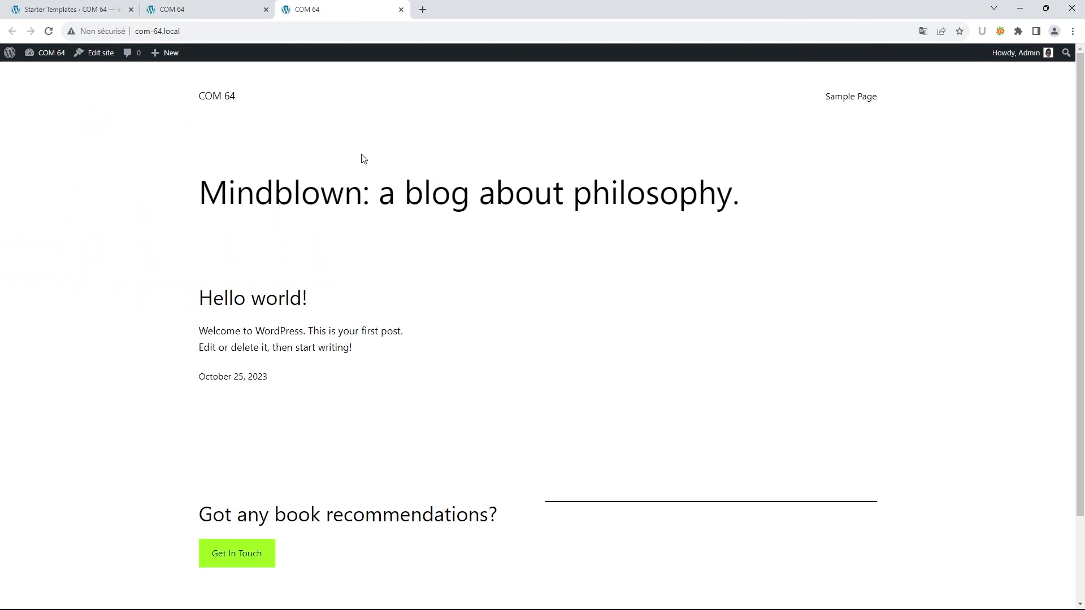
click(49, 31)
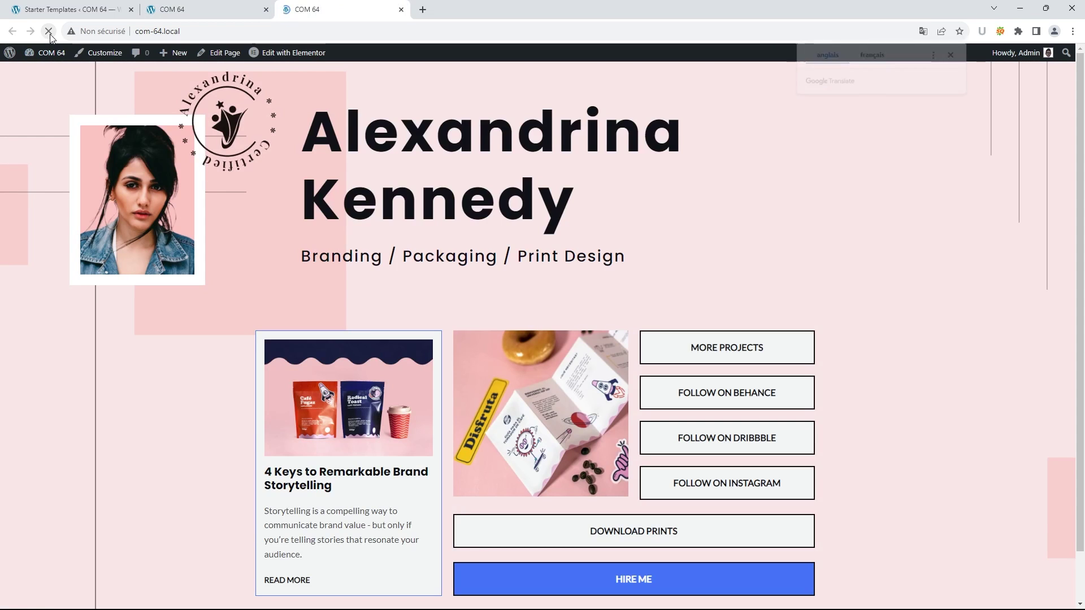
scroll(622, 213, down, 1)
scroll(629, 235, up, 1)
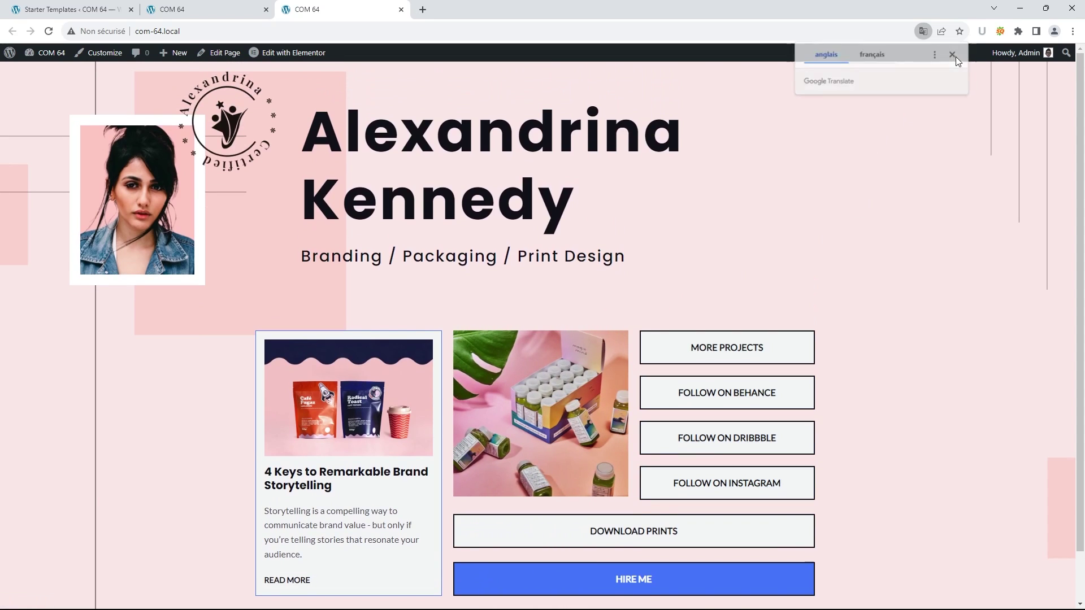
click(954, 55)
scroll(645, 195, down, 1)
scroll(637, 294, up, 1)
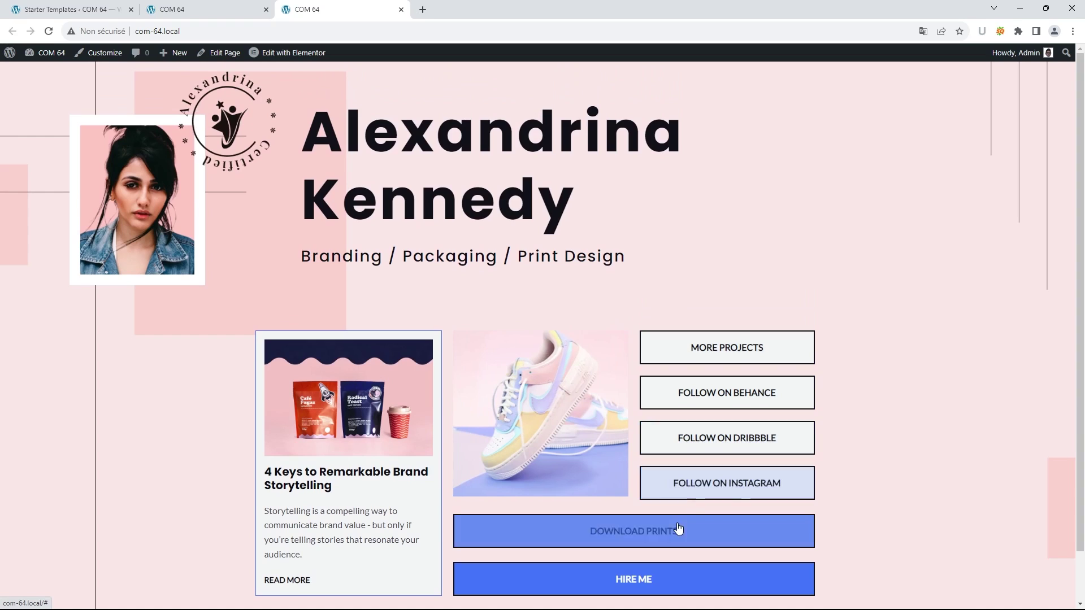
scroll(675, 534, down, 1)
scroll(479, 520, up, 1)
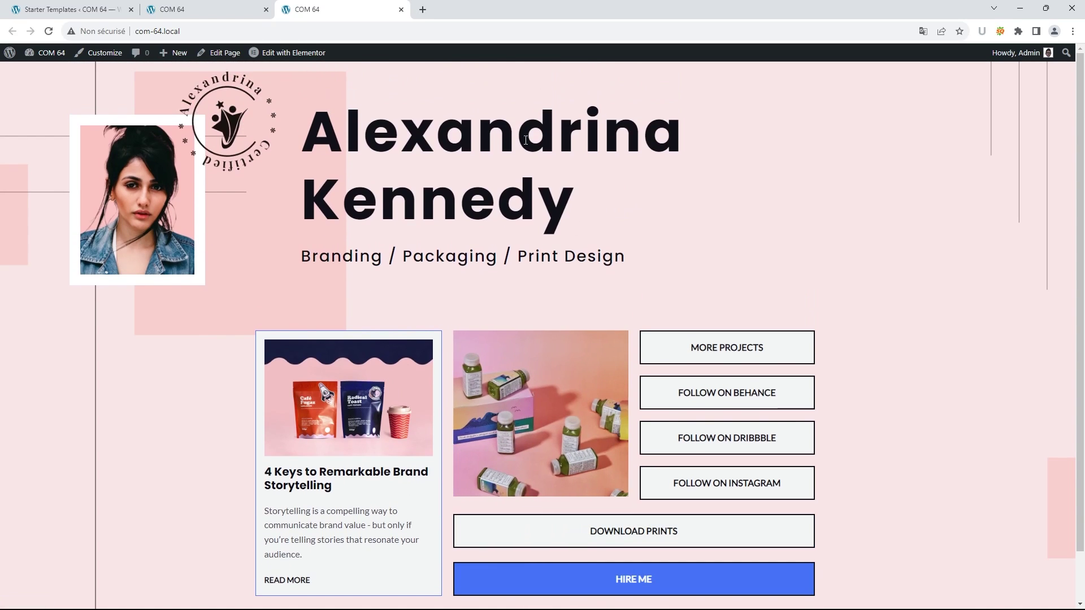
- Close the extra COM 64 tab and the Starter Templates page, confirming with Quitter
click(217, 11)
click(265, 10)
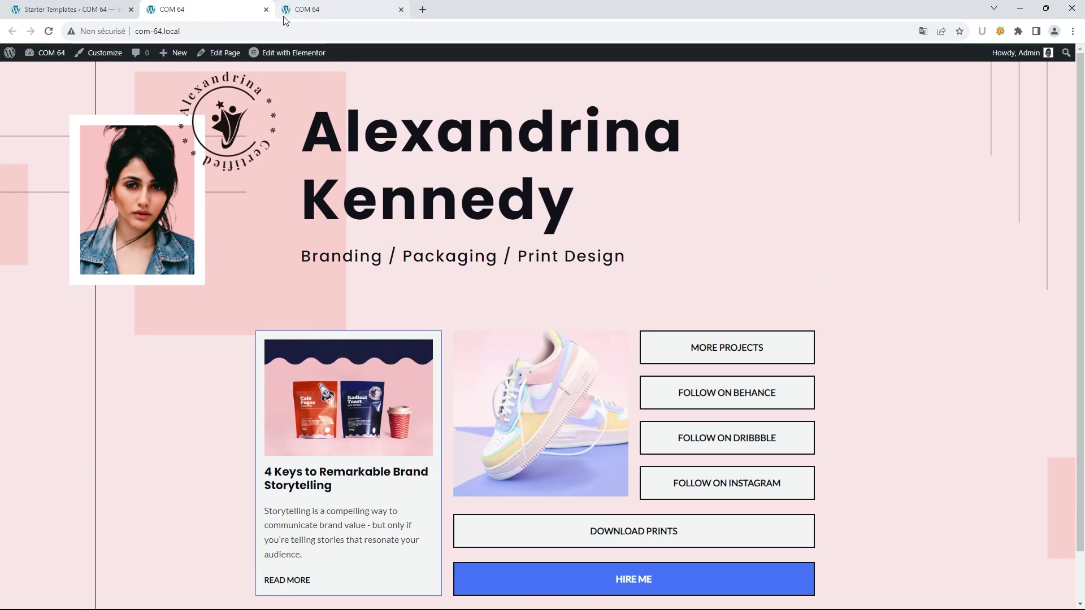
click(87, 14)
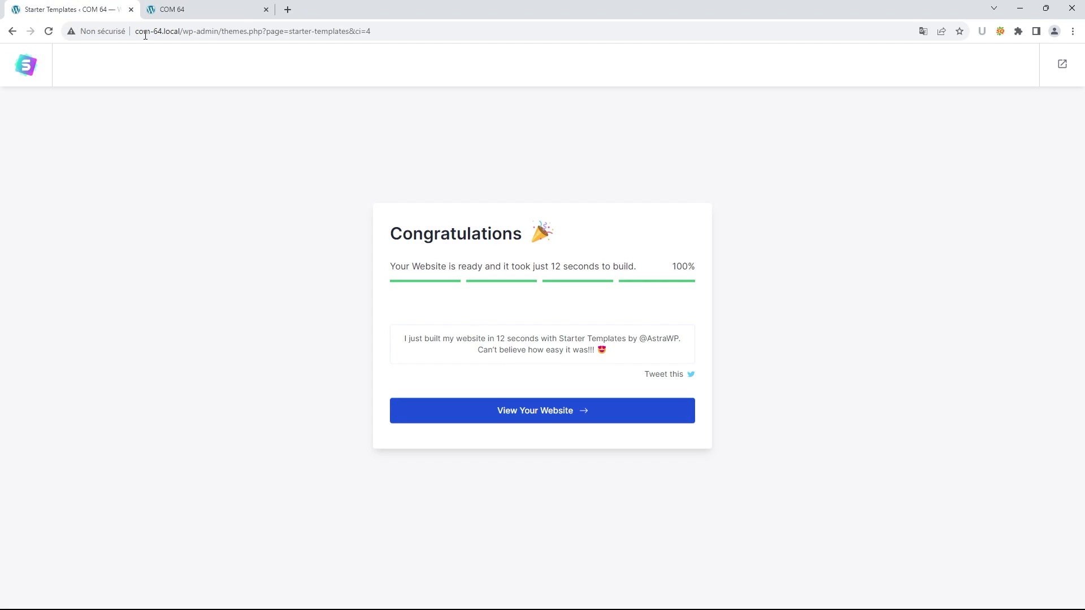
click(452, 417)
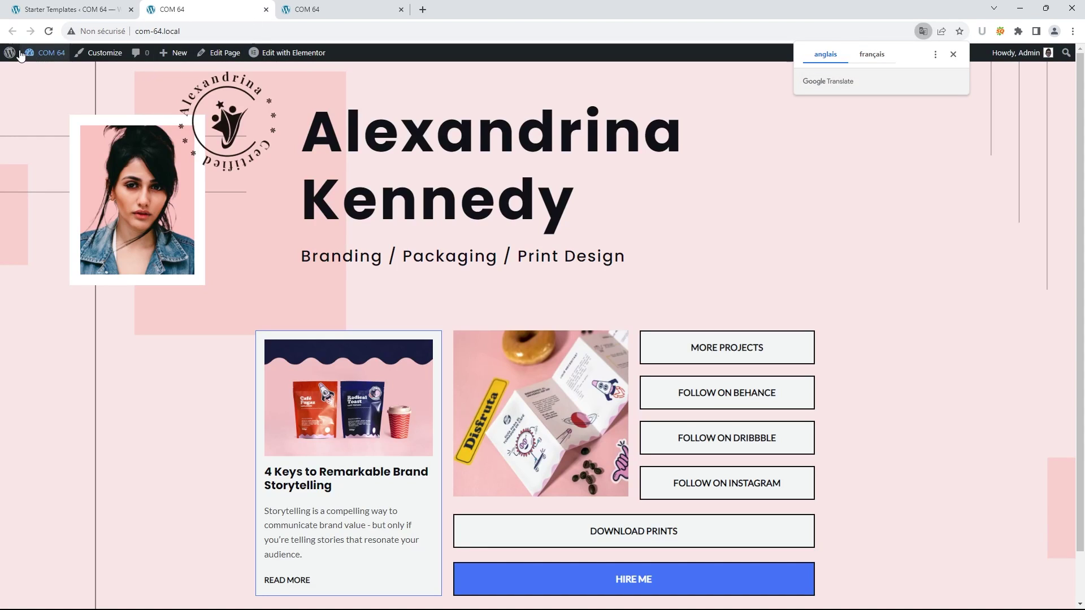
click(131, 10)
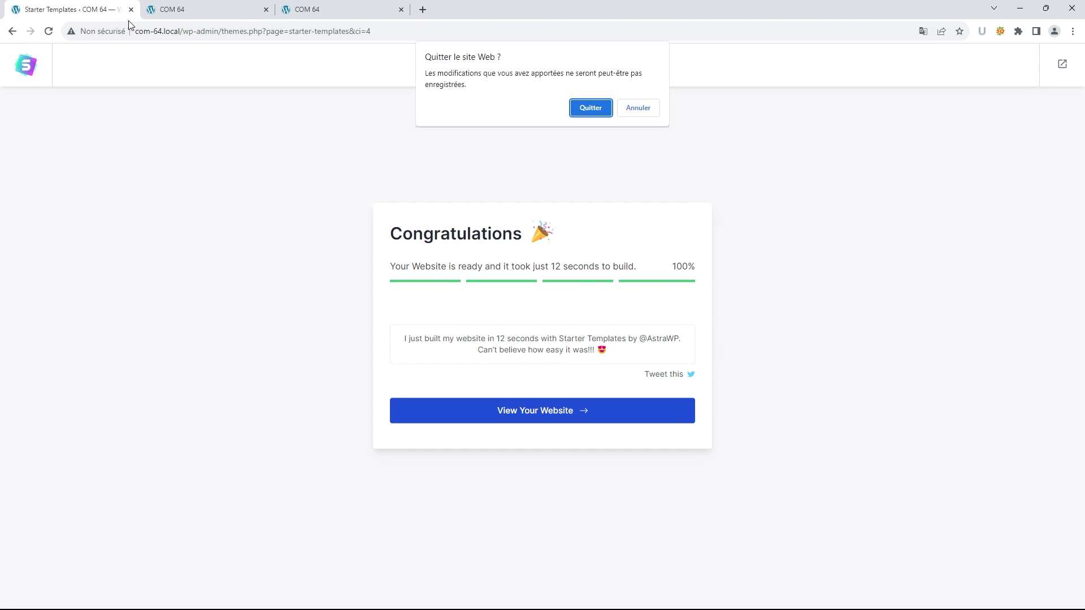
click(591, 108)
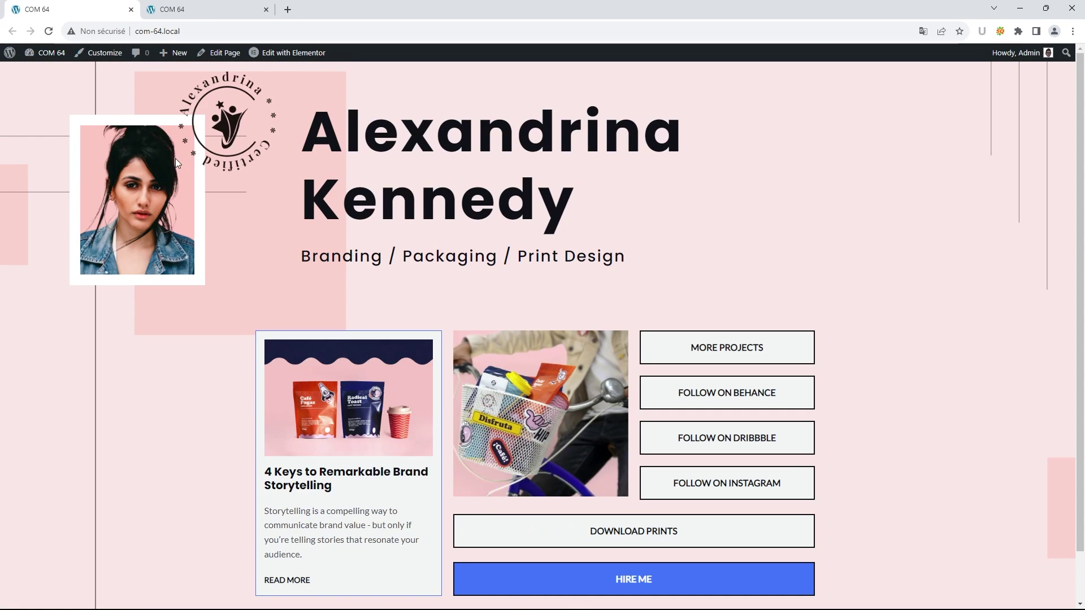
- Go from the site to the WordPress admin's Appearance > Themes page, where Astra is active
click(10, 54)
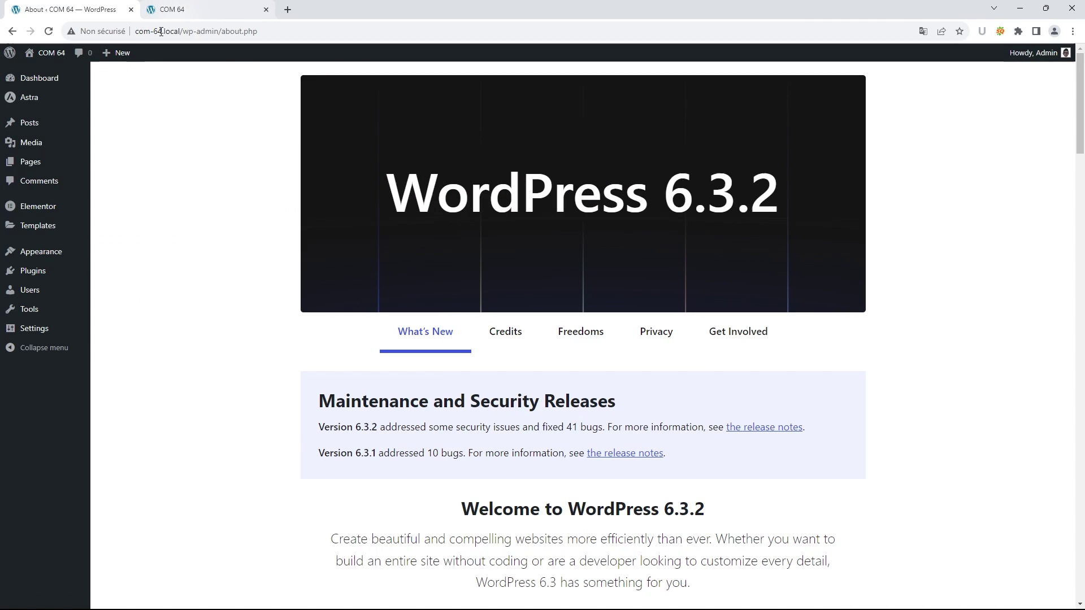
mouse_move(43, 253)
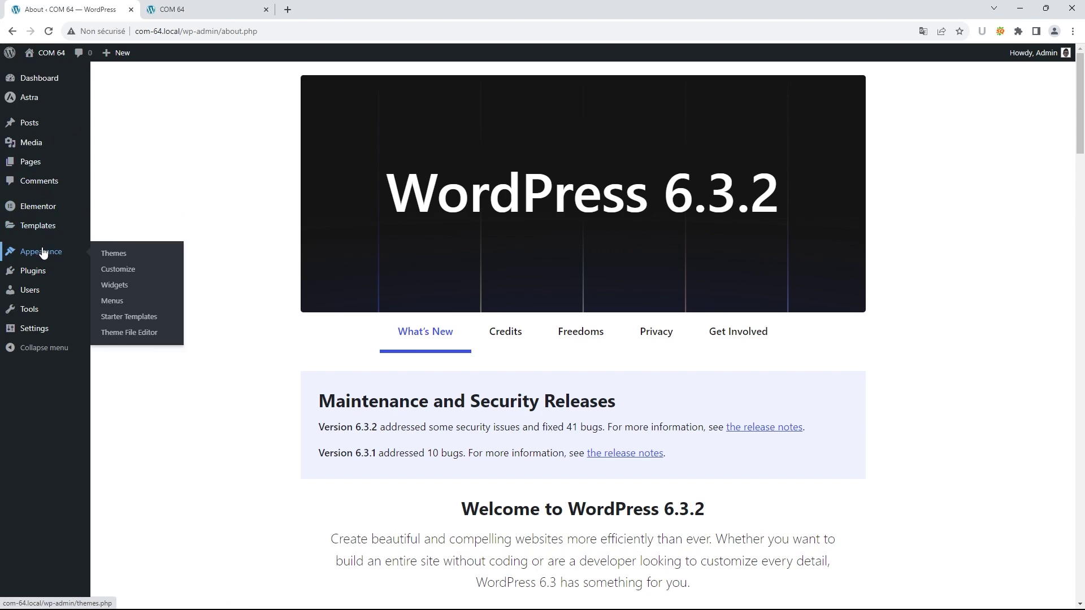
click(111, 253)
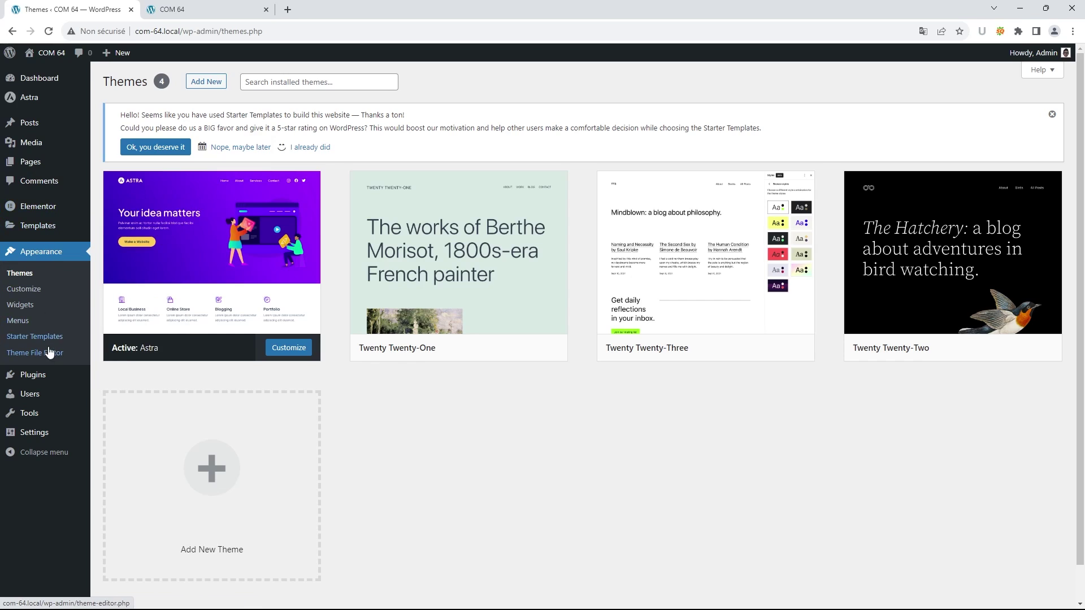
mouse_move(48, 375)
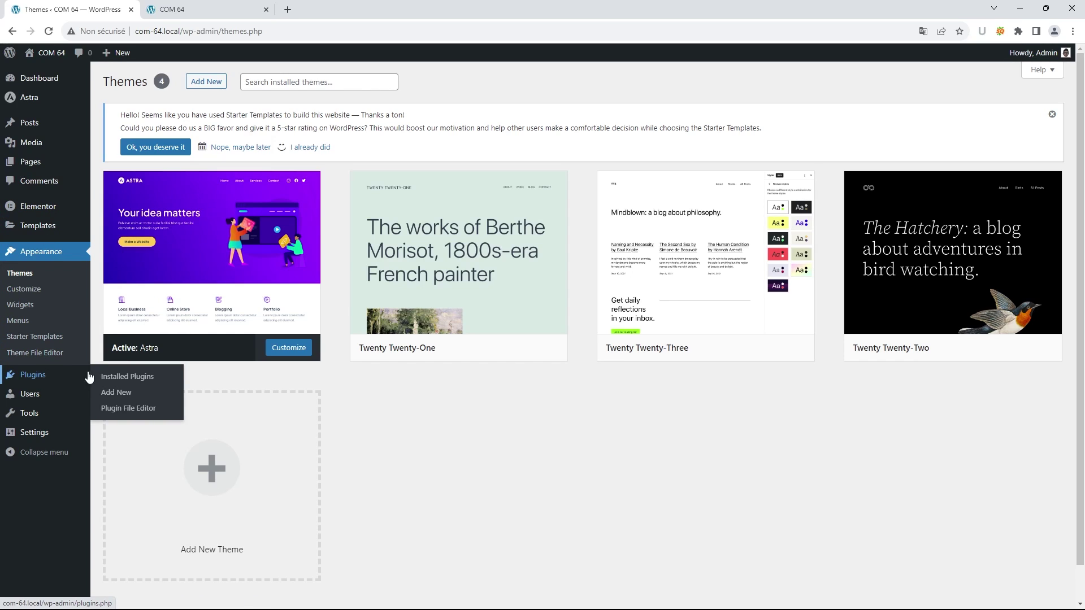
- Search plugins for WPVIVID, then install and activate Migration, Backup, Staging – WPvivid
click(124, 395)
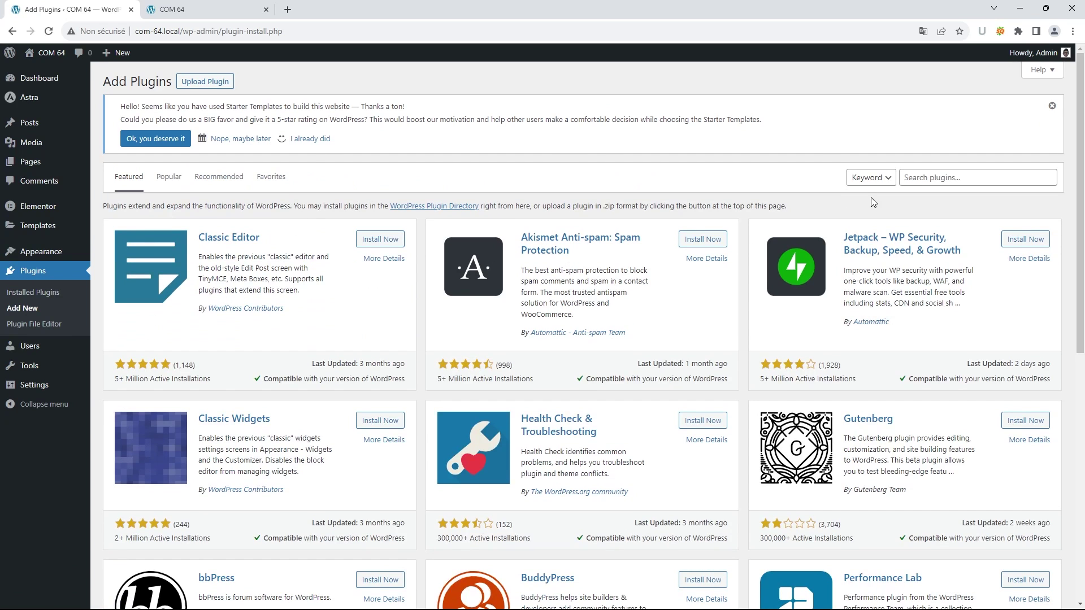
click(941, 177)
text(W)
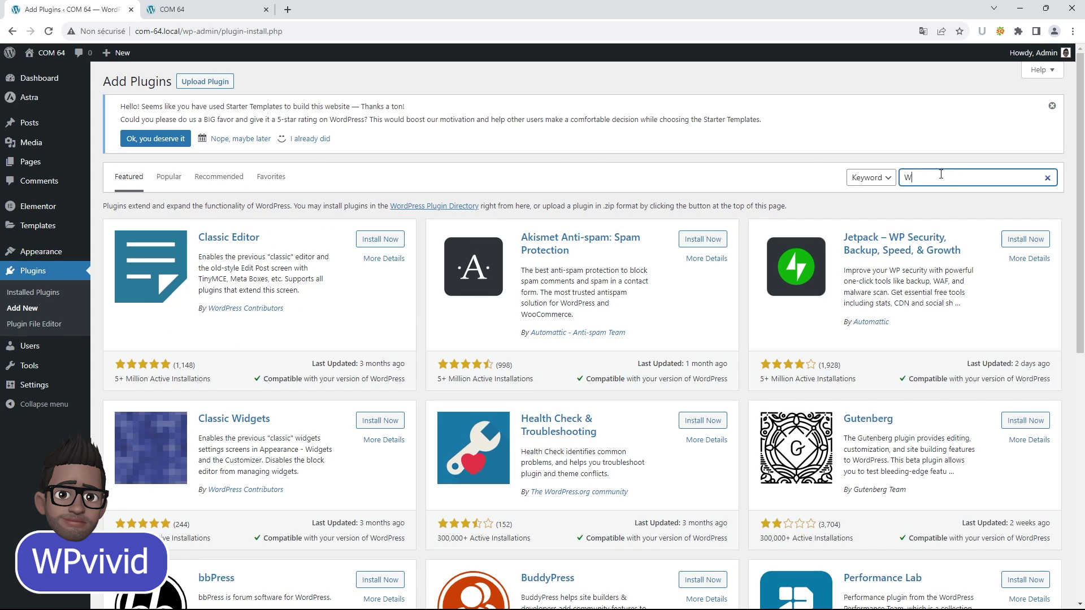
text(PV)
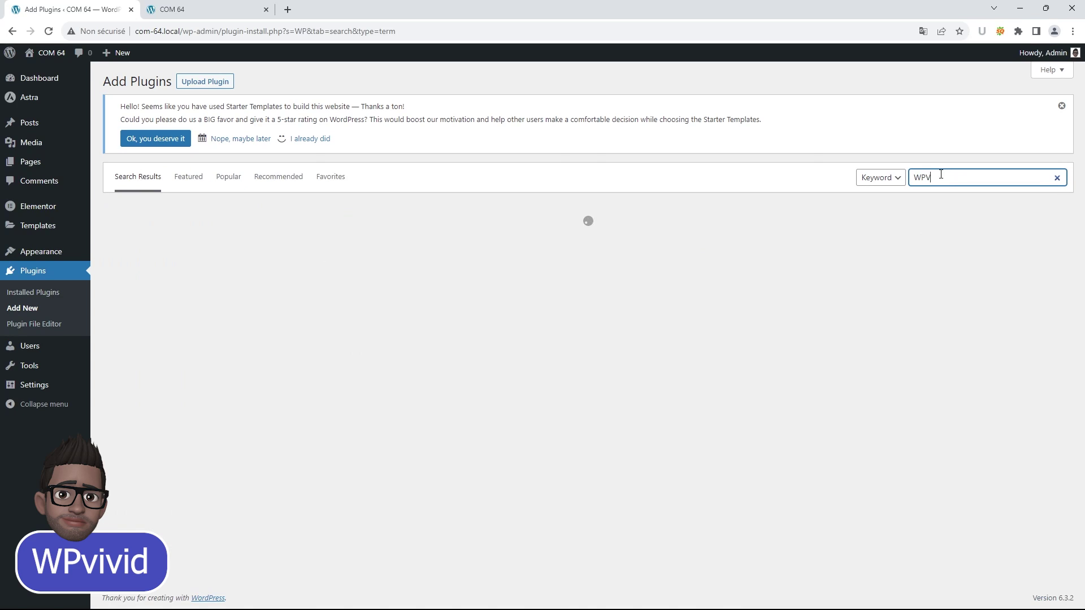
text(IVID)
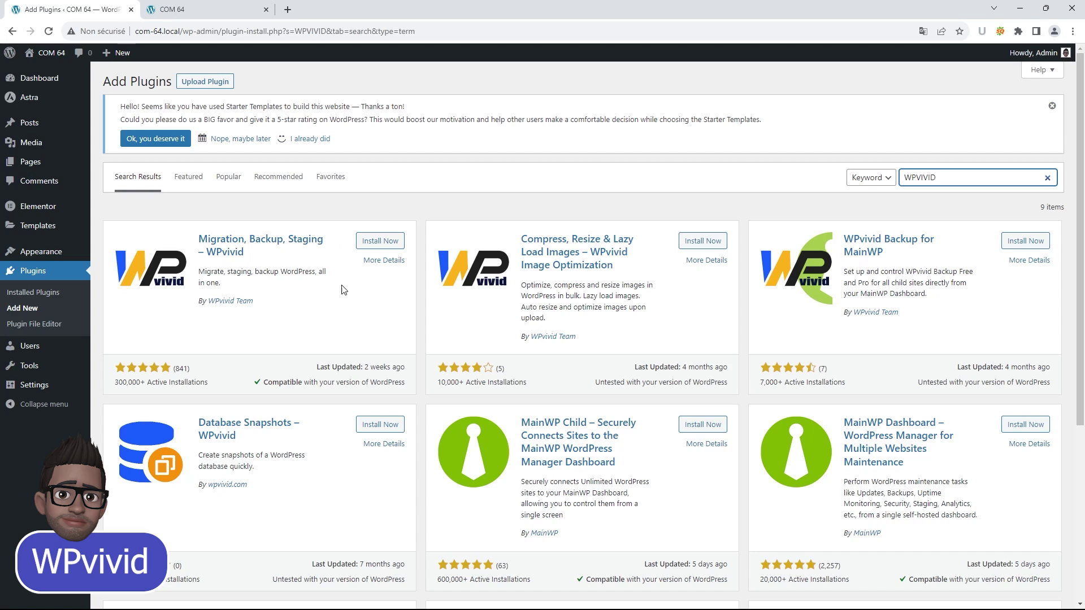
click(377, 243)
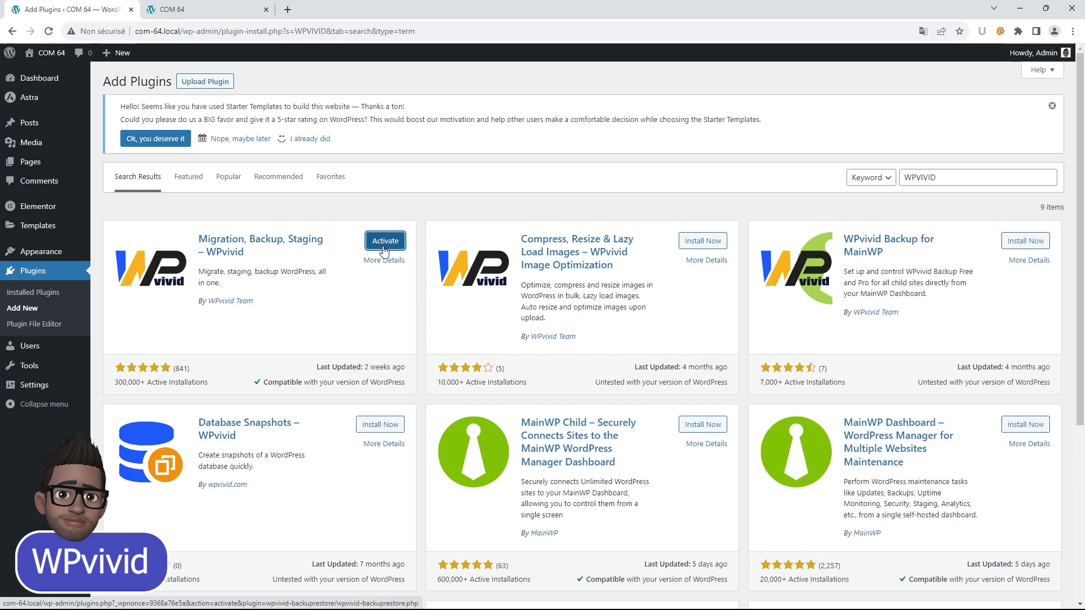
click(384, 243)
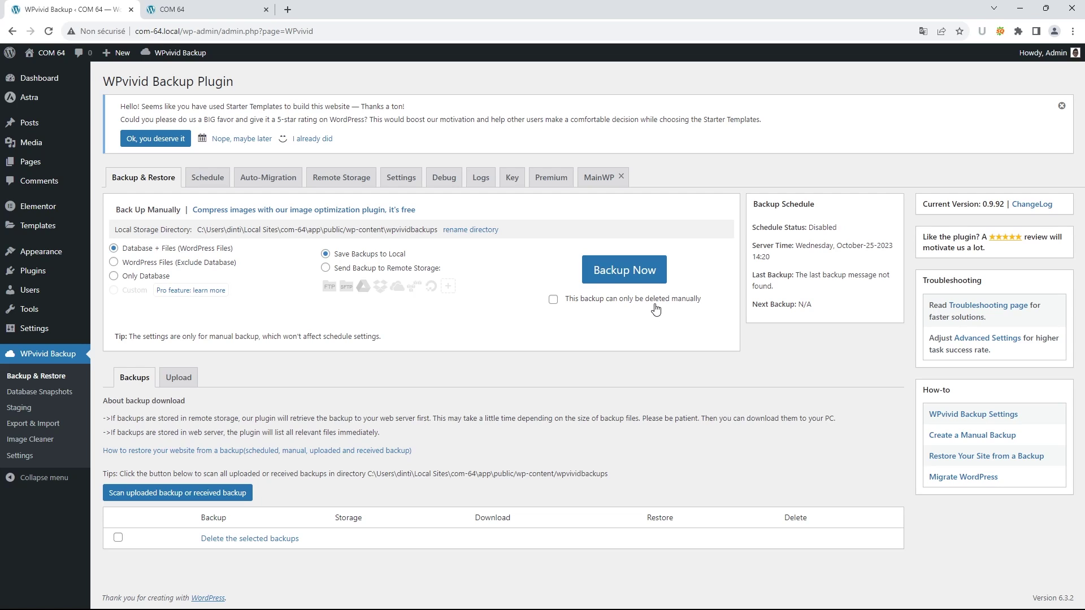
- Run a manual database-and-files backup marked 'can only be deleted manually'
click(553, 300)
click(625, 274)
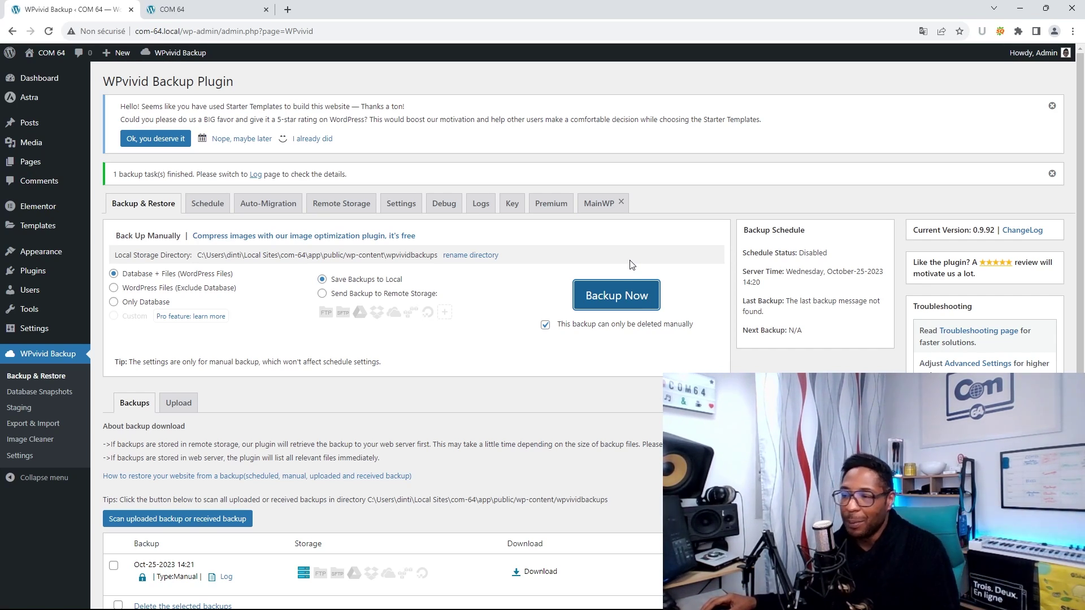
scroll(621, 330, down, 1)
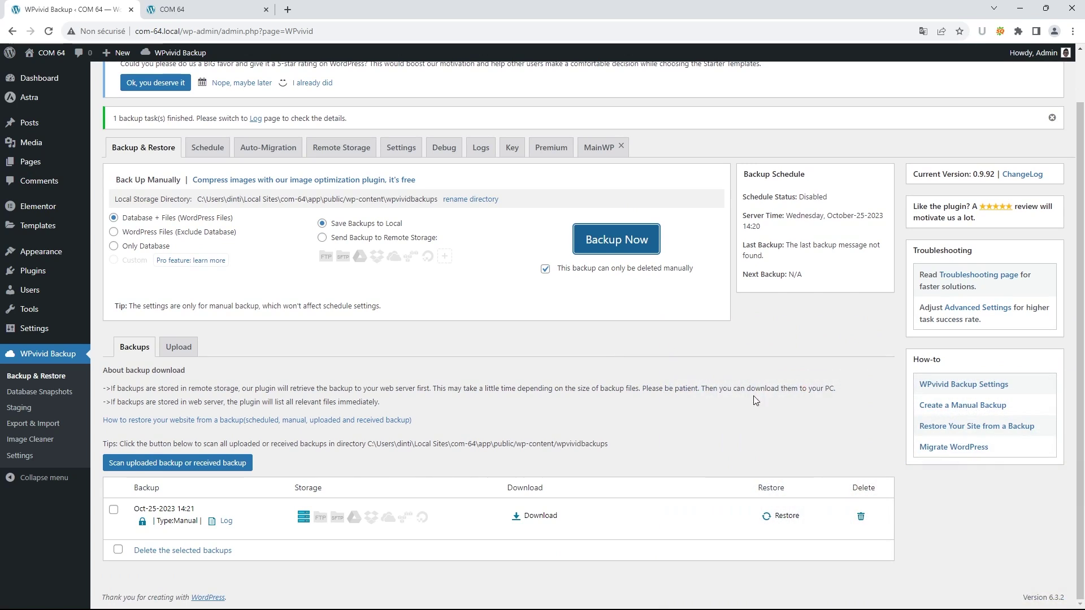
- Download the 42.42 MB WPvivid backup zip and confirm it in Chrome's downloads list
click(526, 520)
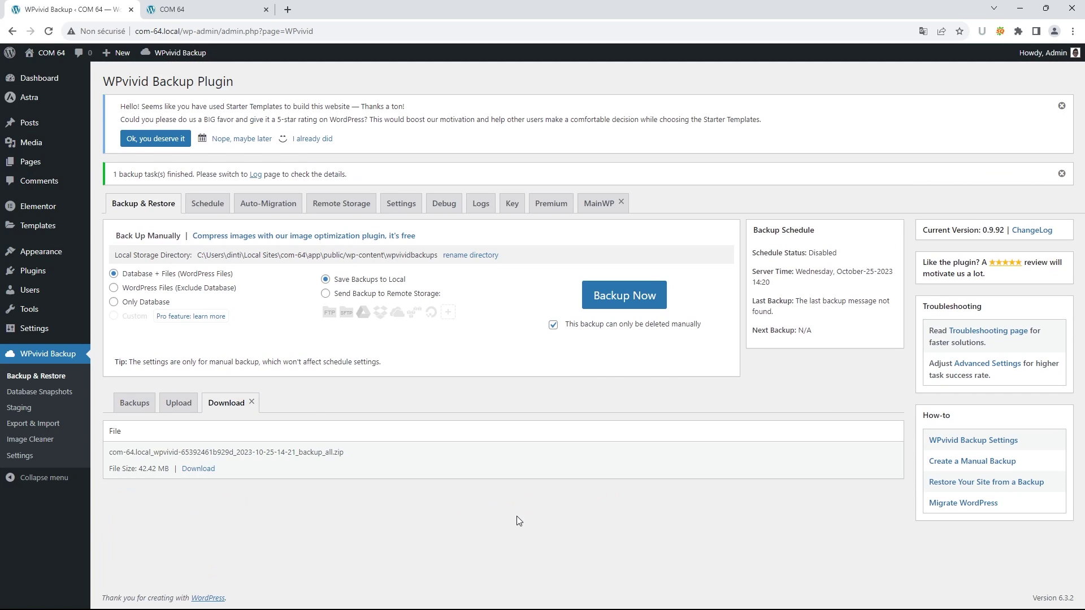
click(203, 470)
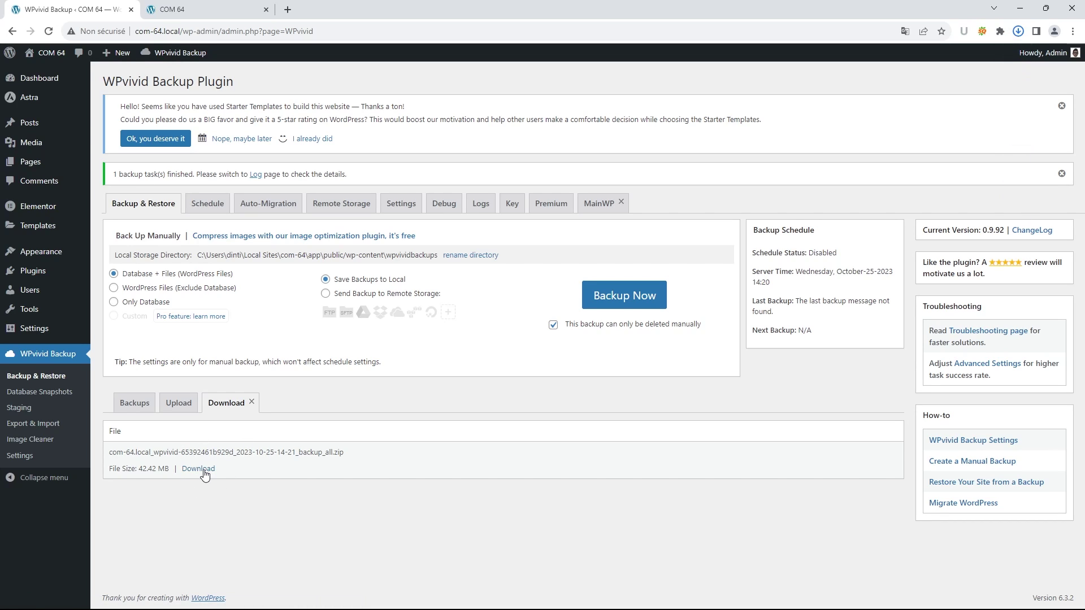
mouse_move(29, 277)
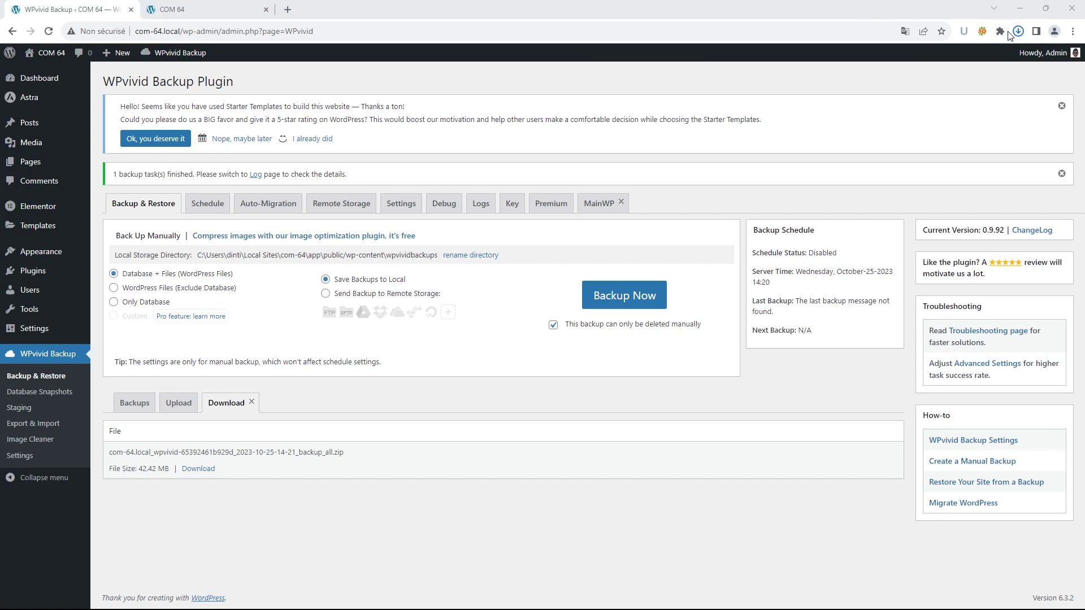
click(1018, 31)
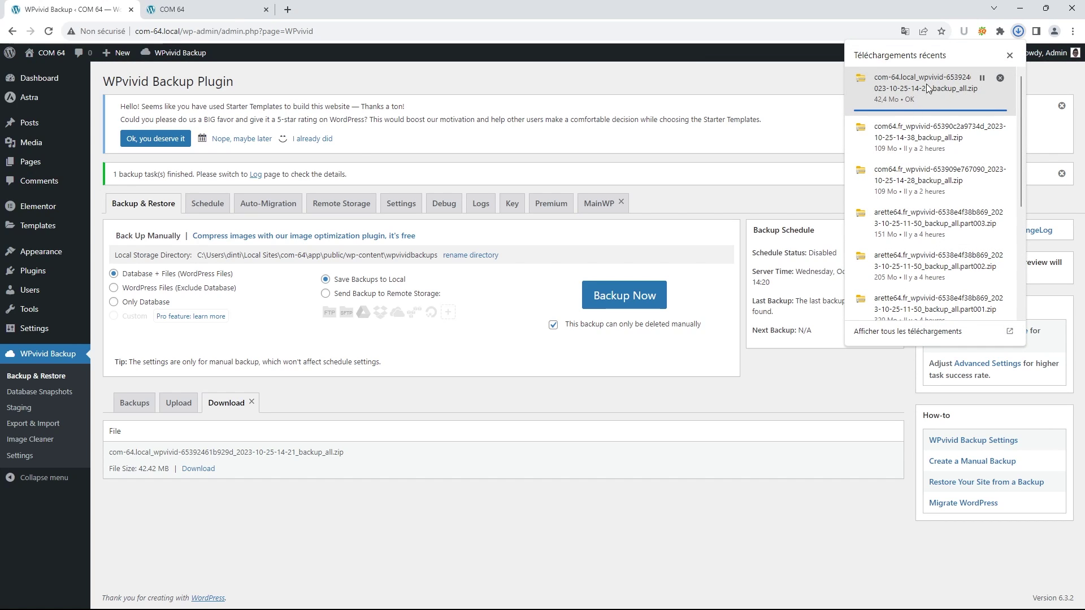
click(801, 79)
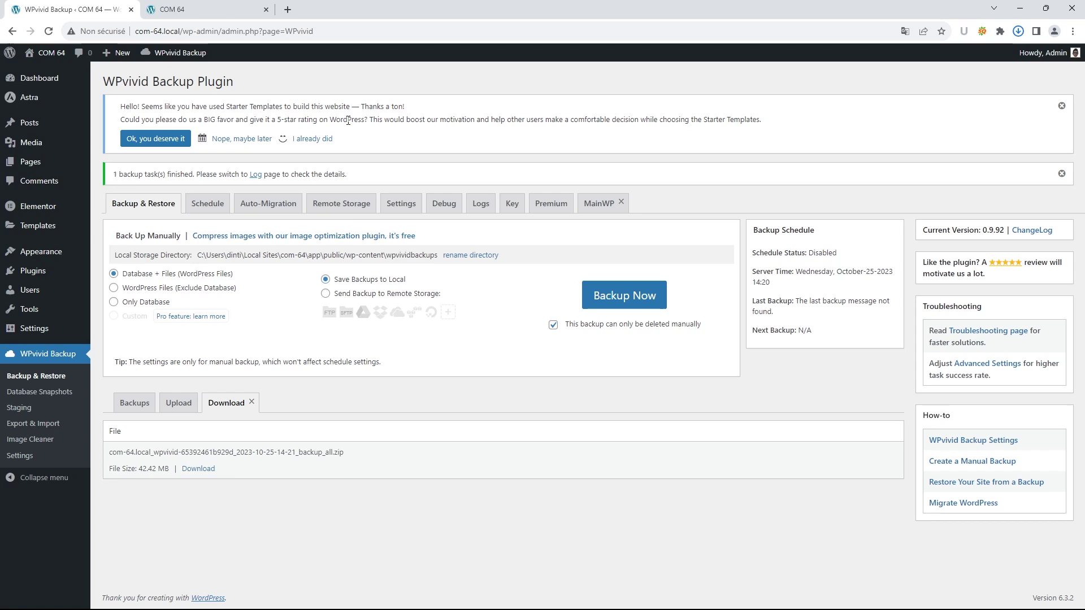
- Close the localwp.com tab so the hostinger.fr homepage is displayed
mouse_move(506, 604)
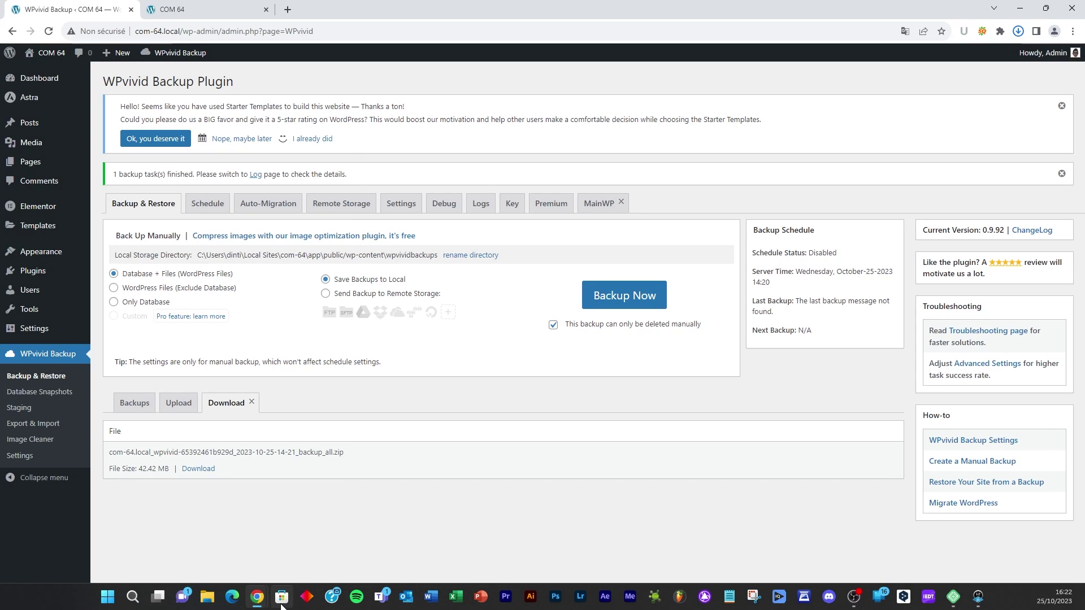
mouse_move(257, 597)
mouse_move(224, 530)
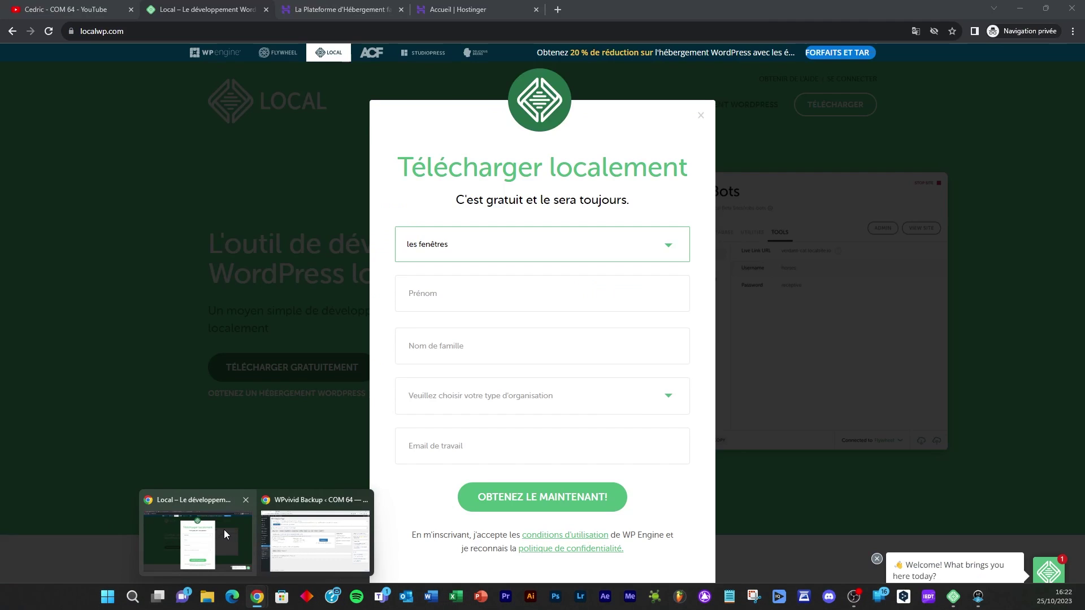
click(266, 10)
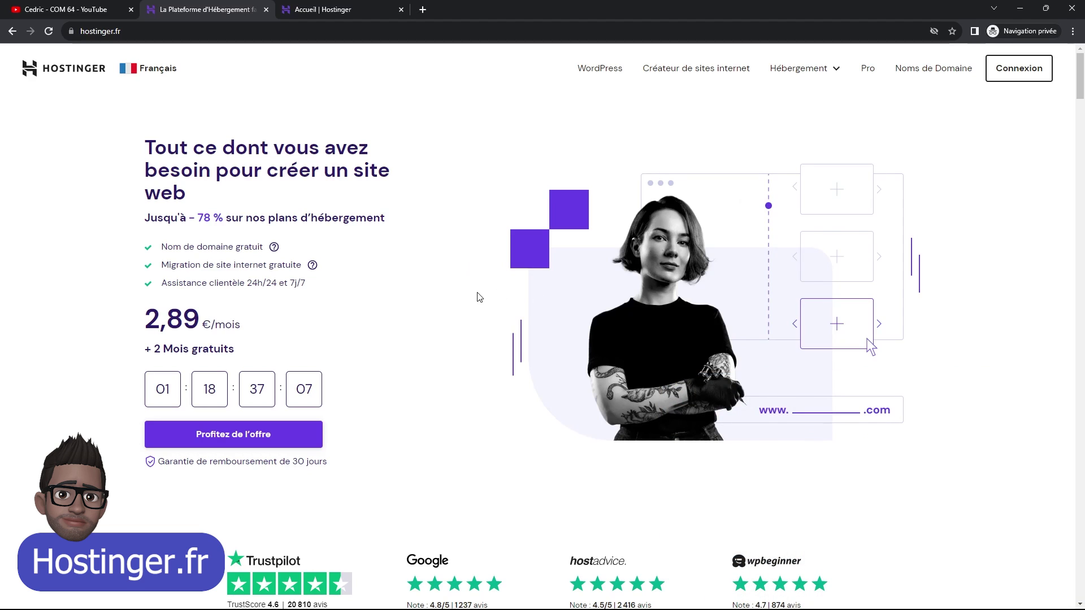
- Scroll down the hostinger.fr homepage to the Premium, Business and Cloud Startup pricing cards
scroll(538, 271, down, 3)
scroll(538, 271, down, 8)
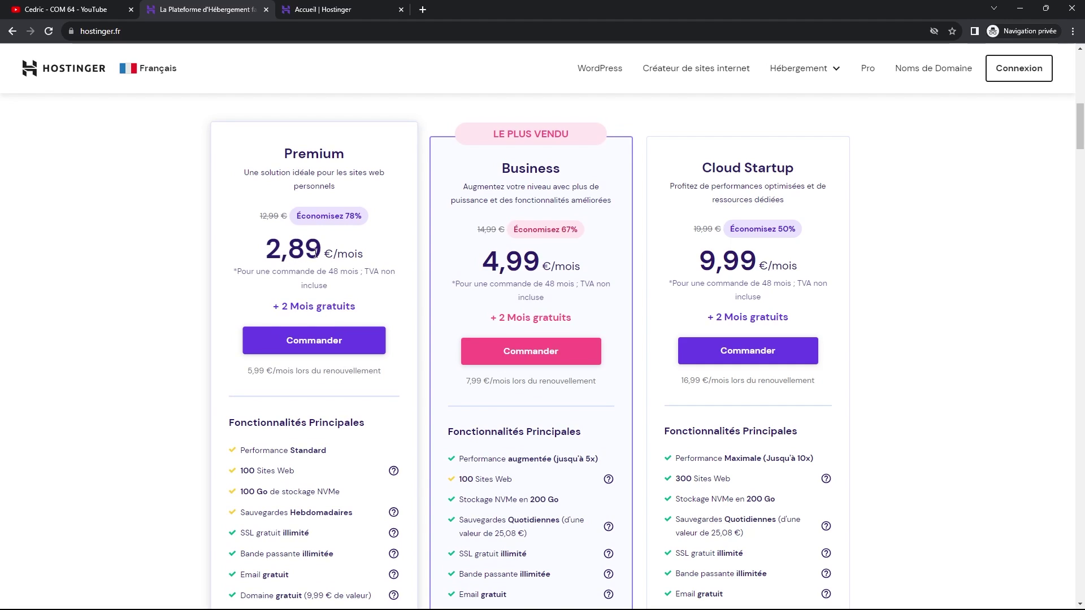
scroll(250, 270, down, 2)
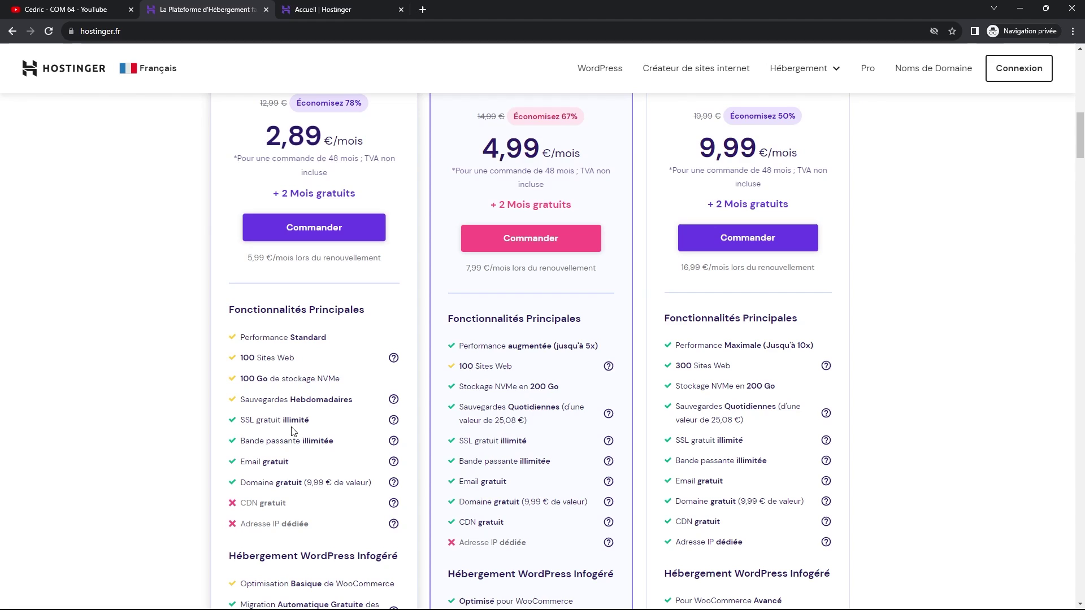
scroll(279, 417, up, 3)
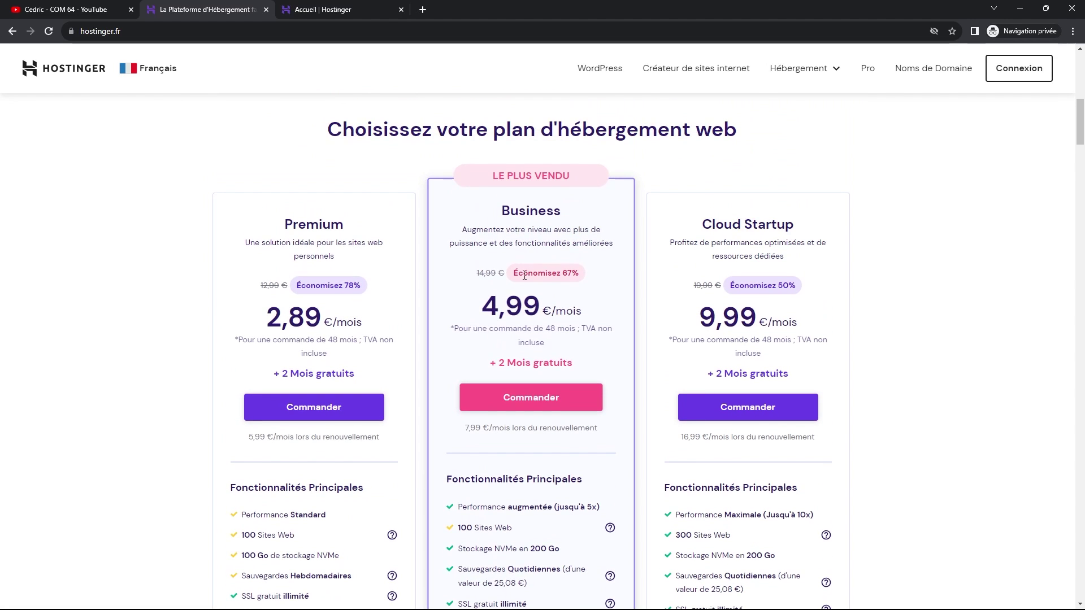
scroll(525, 275, down, 1)
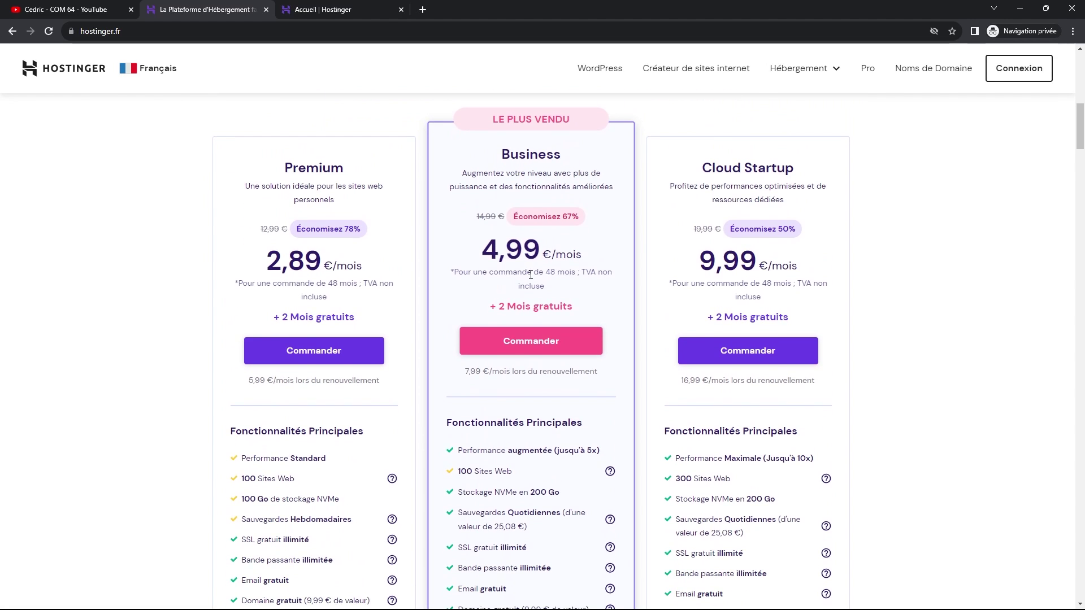
scroll(530, 275, down, 1)
scroll(534, 280, up, 1)
scroll(546, 269, down, 3)
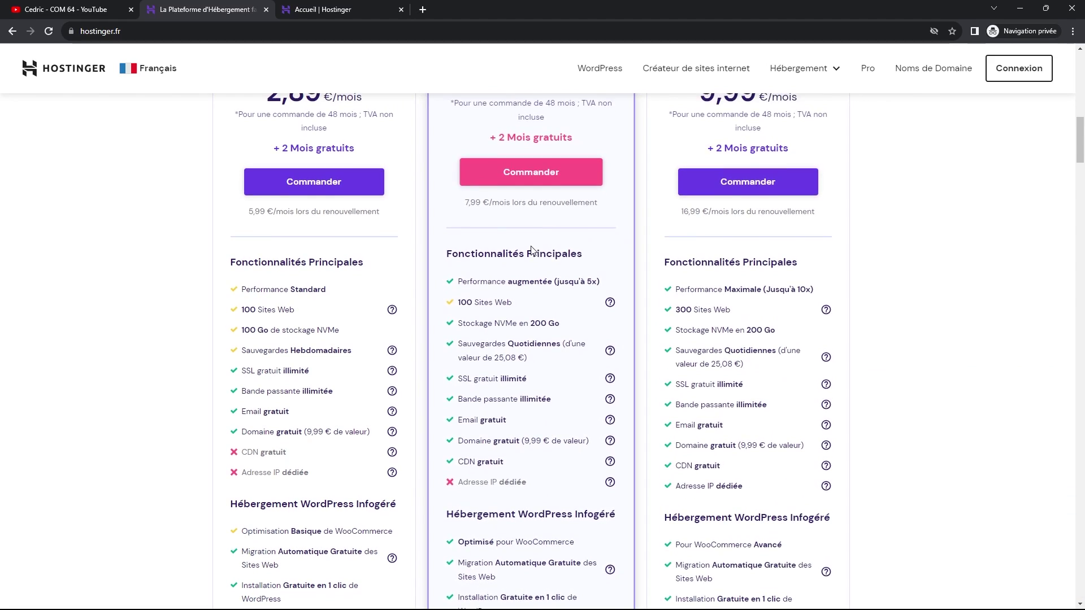
scroll(531, 251, up, 3)
- Scroll through the plans' feature lists, then back to the 5,99 / 7,99 / 16,99 €/mois renewal prices
scroll(526, 248, down, 2)
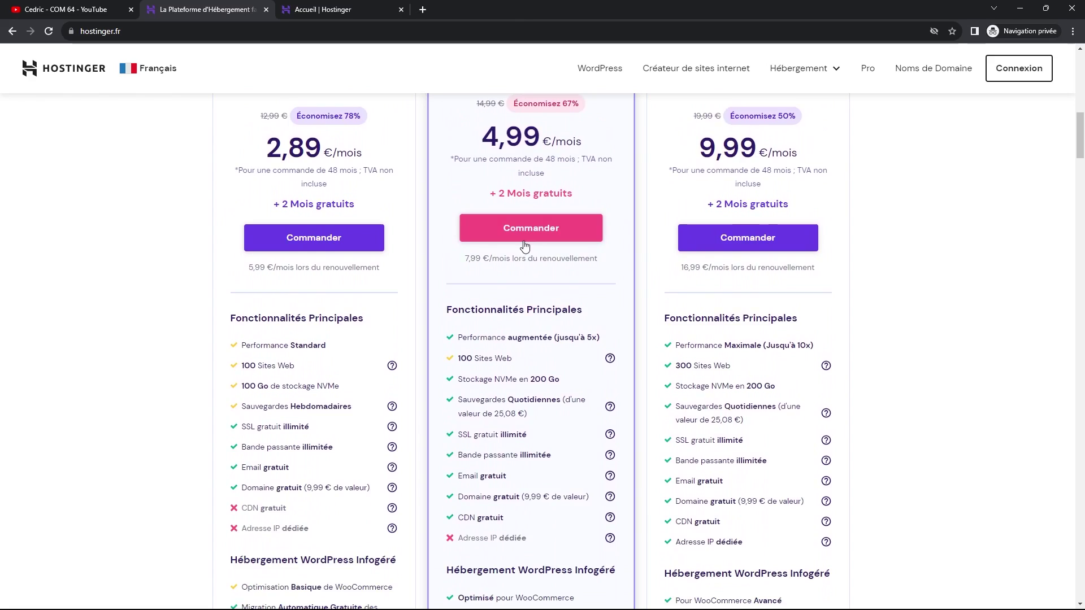
scroll(524, 246, down, 3)
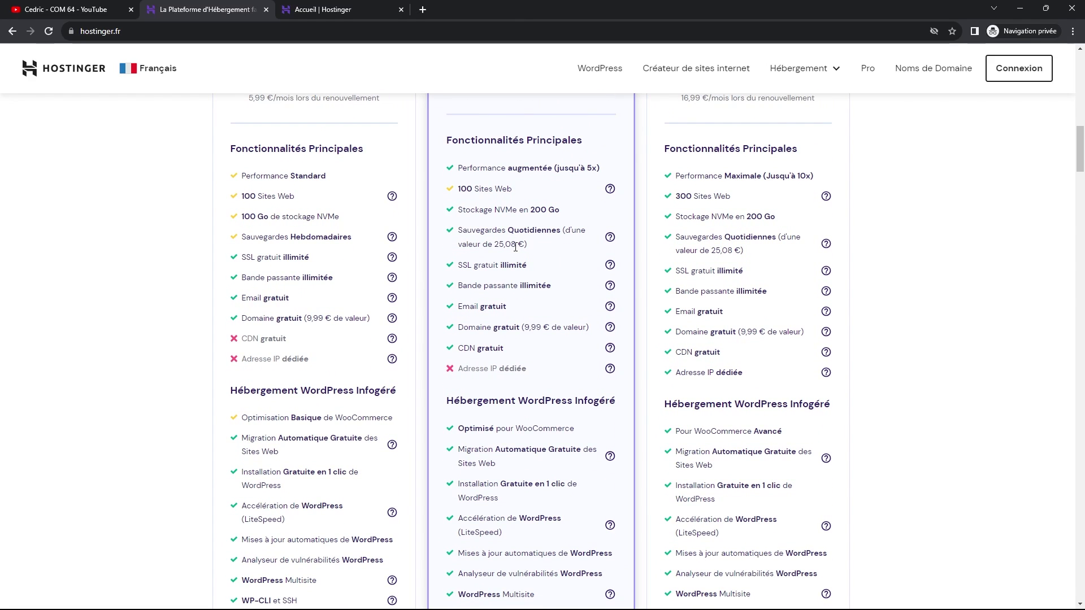
scroll(517, 255, down, 2)
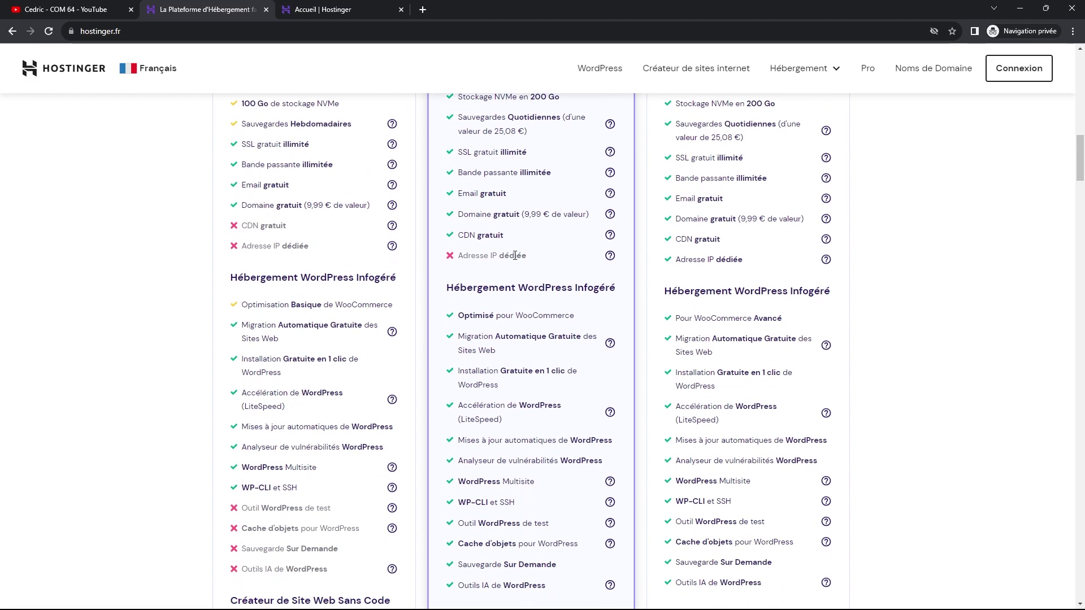
scroll(517, 260, down, 1)
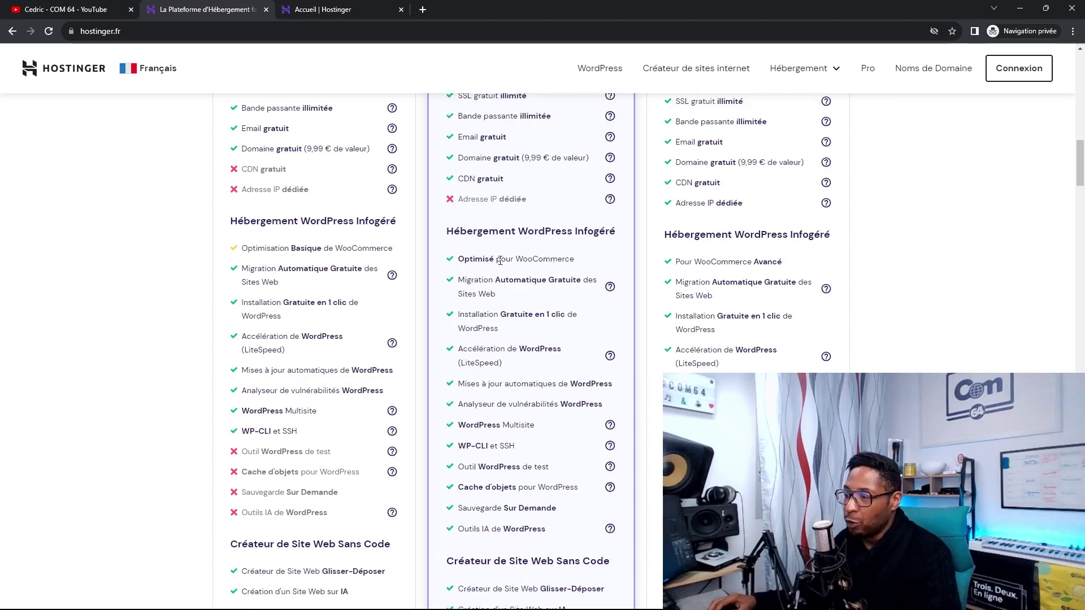
scroll(517, 266, down, 3)
scroll(514, 282, down, 3)
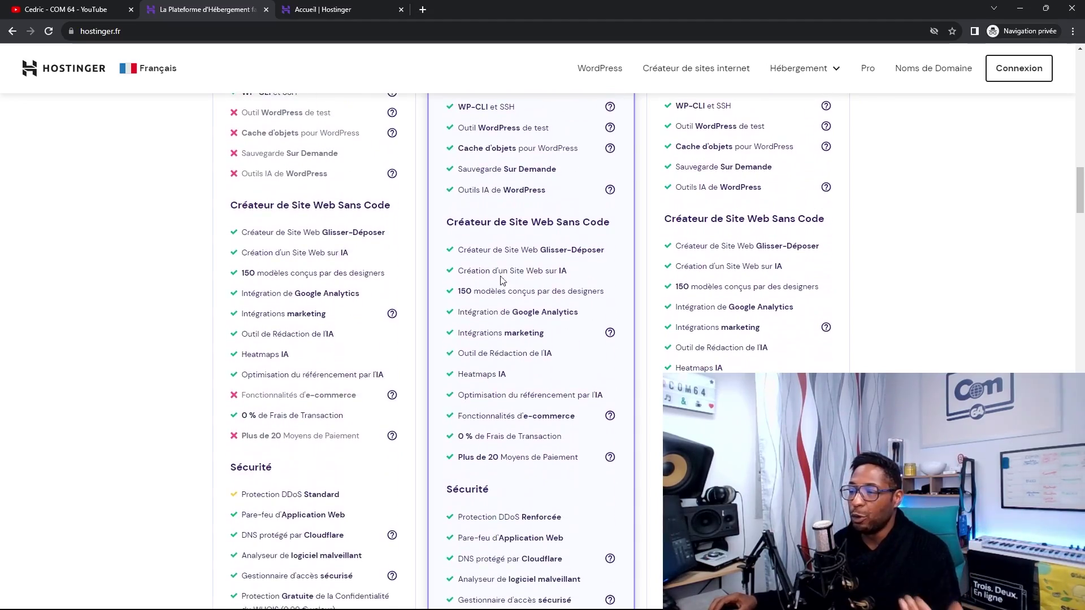
scroll(380, 257, up, 7)
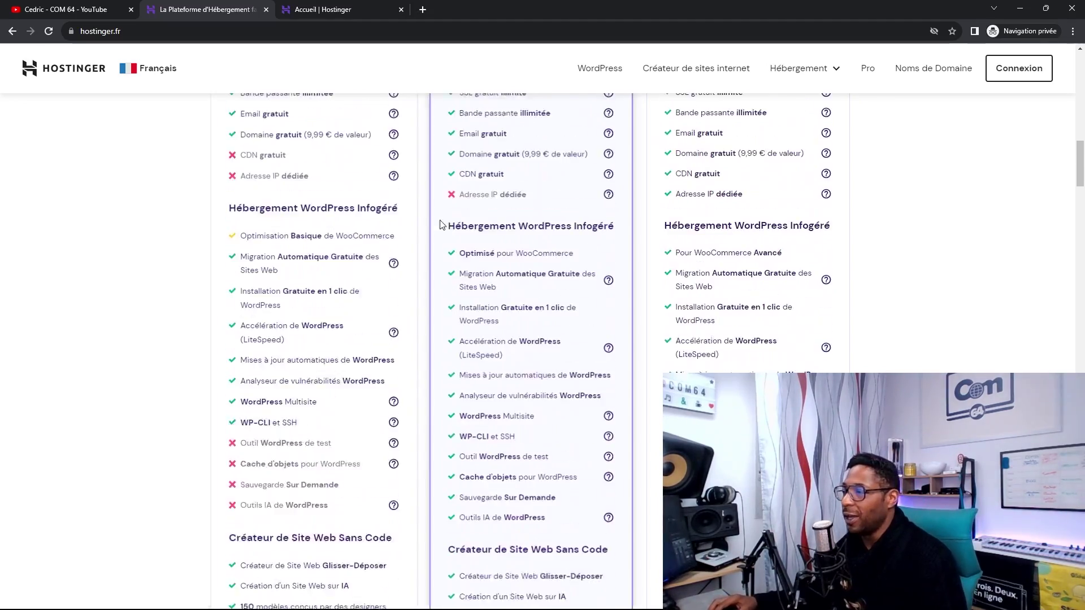
scroll(444, 227, up, 8)
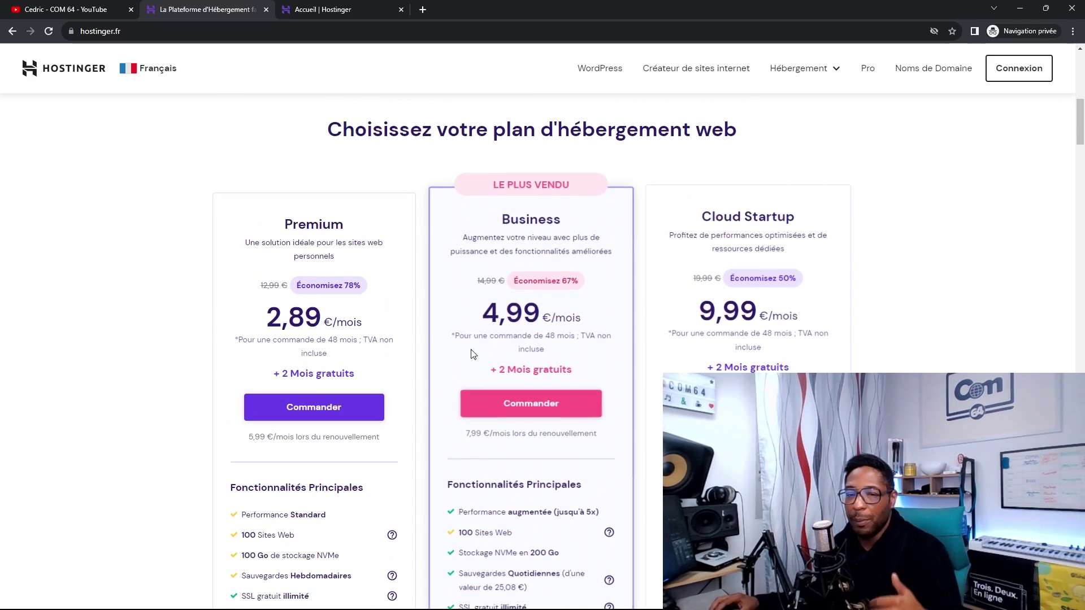
scroll(446, 350, down, 1)
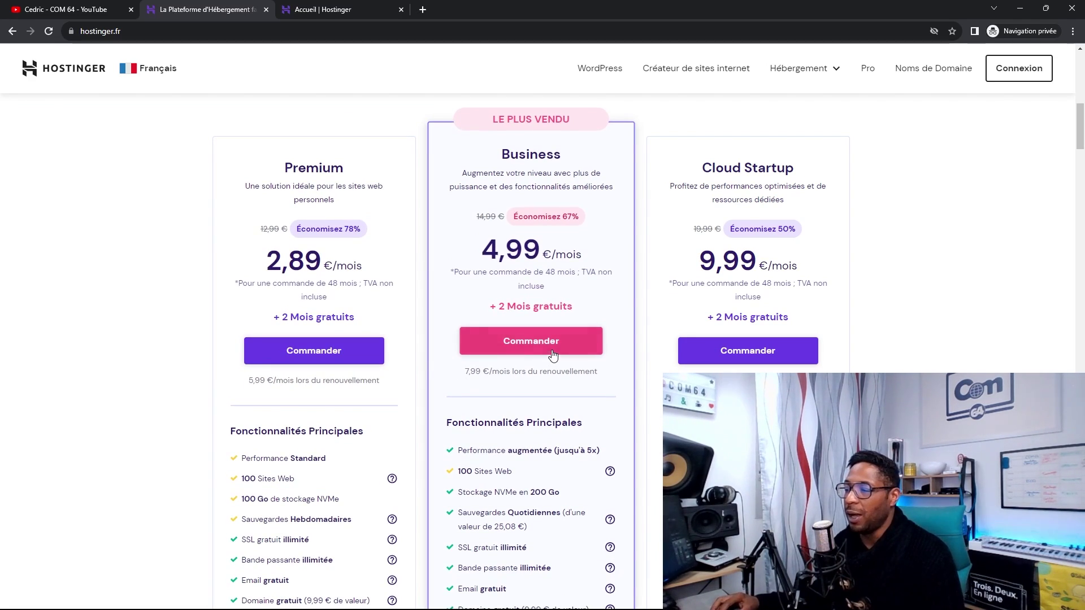
- Order Hébergement Business and review the checkout with the 48-month period at 4,99 €/mois
click(528, 341)
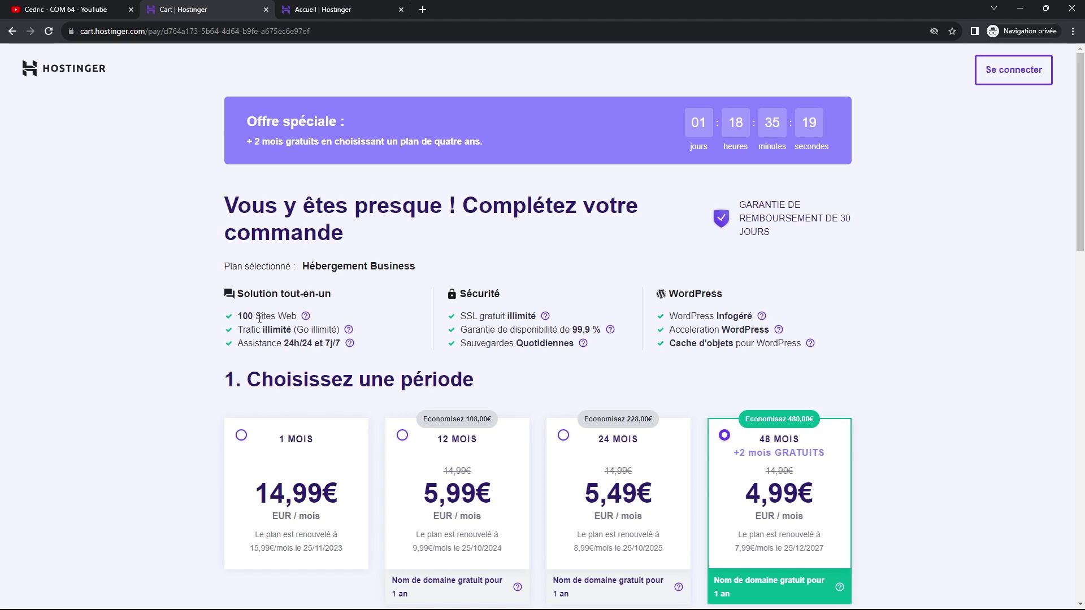
mouse_move(351, 343)
scroll(706, 350, down, 1)
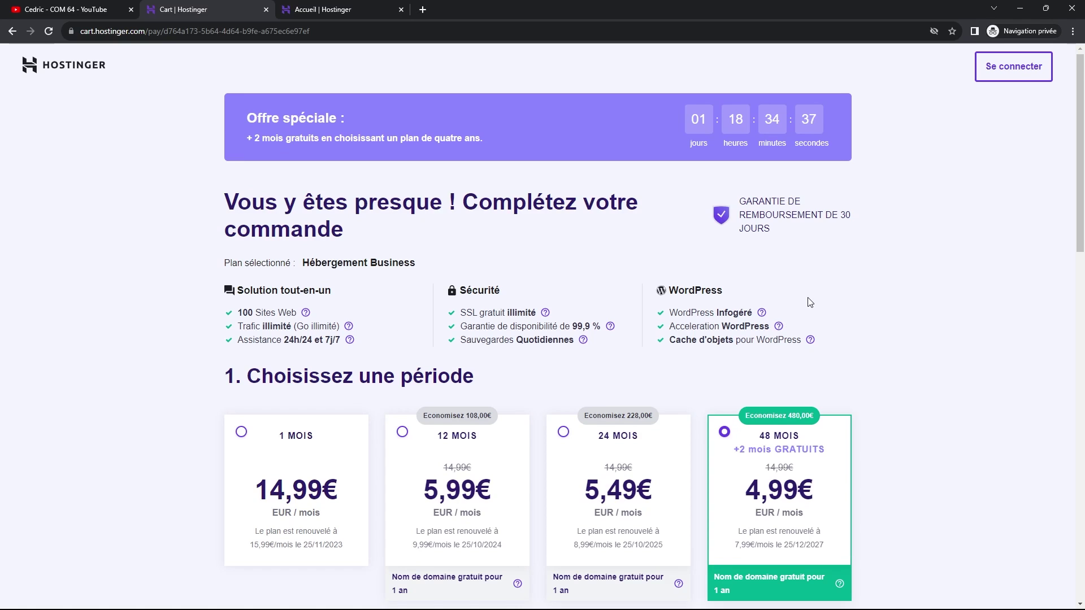
scroll(813, 299, up, 1)
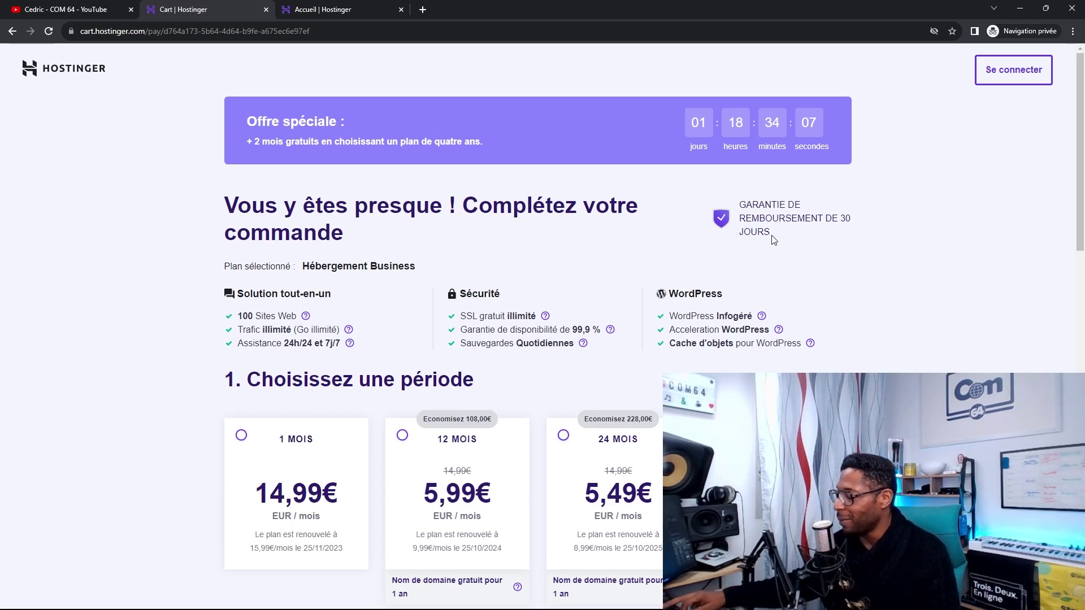
scroll(700, 271, down, 2)
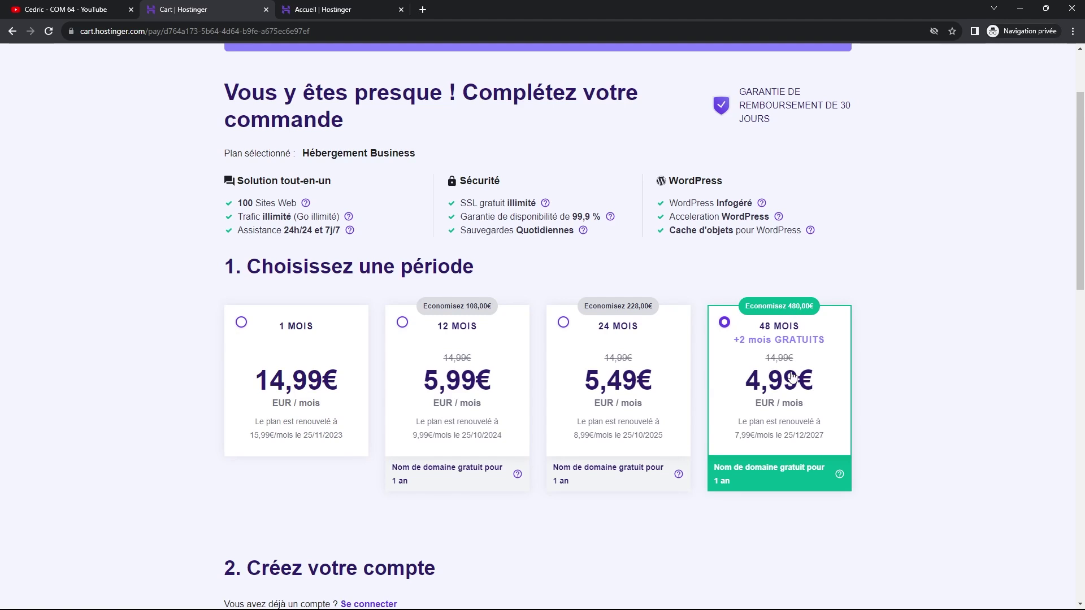
scroll(792, 377, down, 1)
- Scroll through the checkout's payment options down to the 287,42 € total and card fields
scroll(792, 377, down, 1)
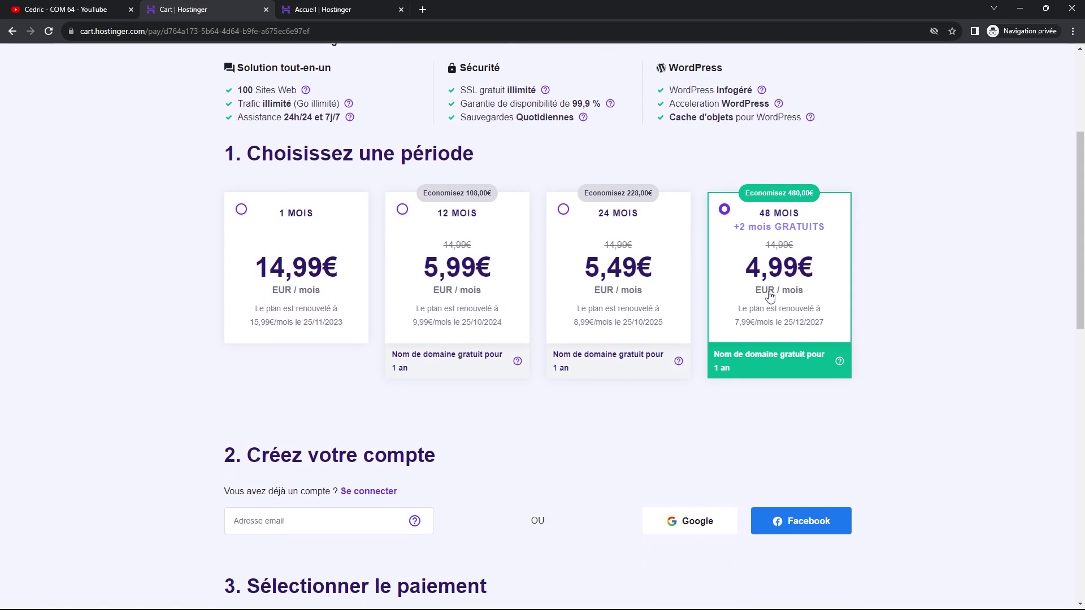
scroll(656, 309, down, 5)
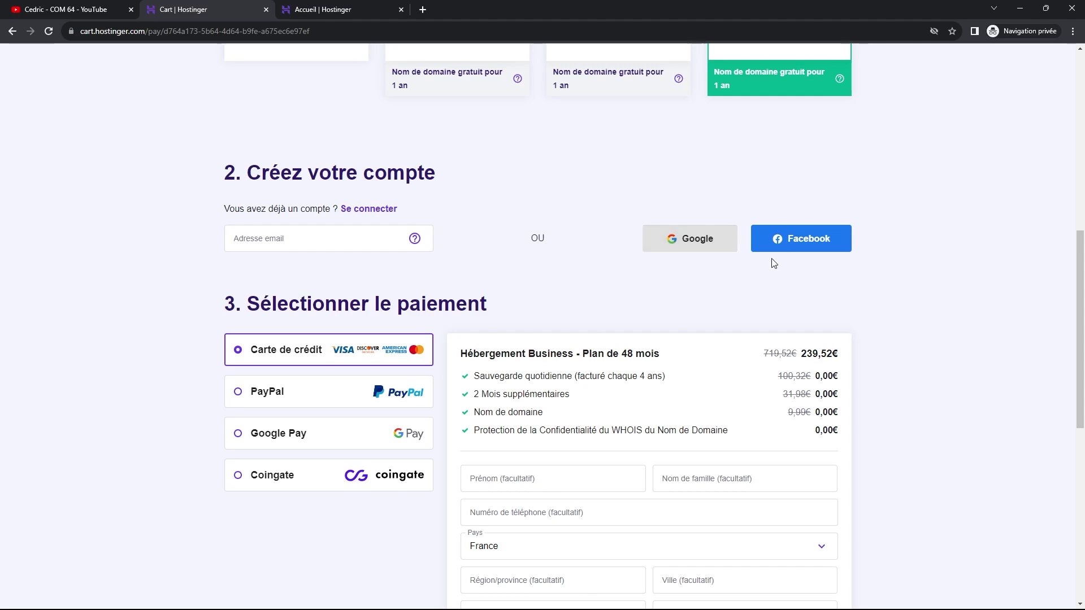
scroll(622, 257, down, 3)
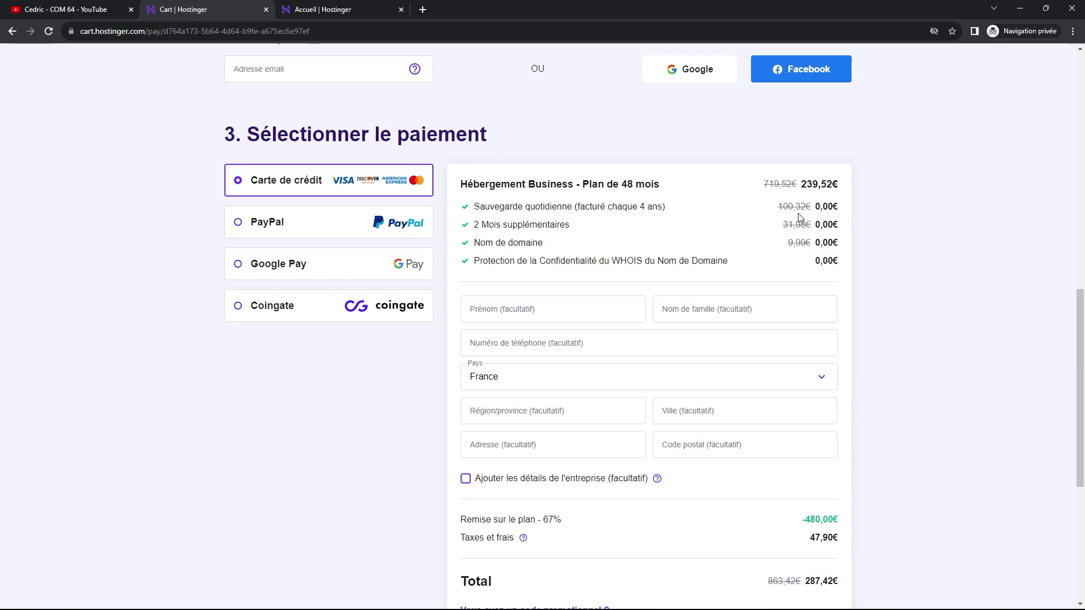
scroll(800, 216, down, 1)
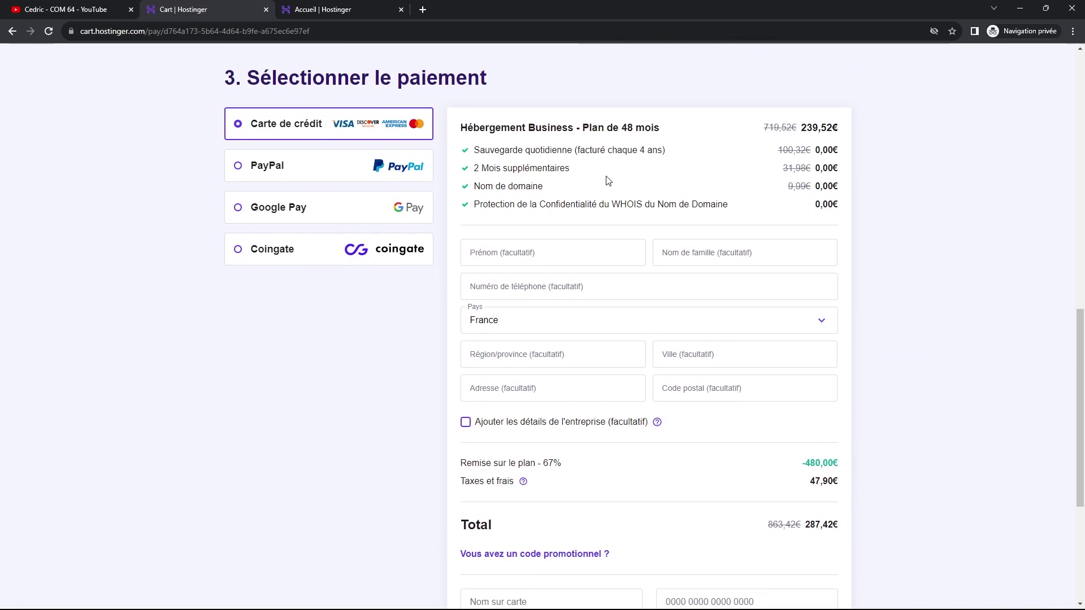
scroll(691, 200, down, 1)
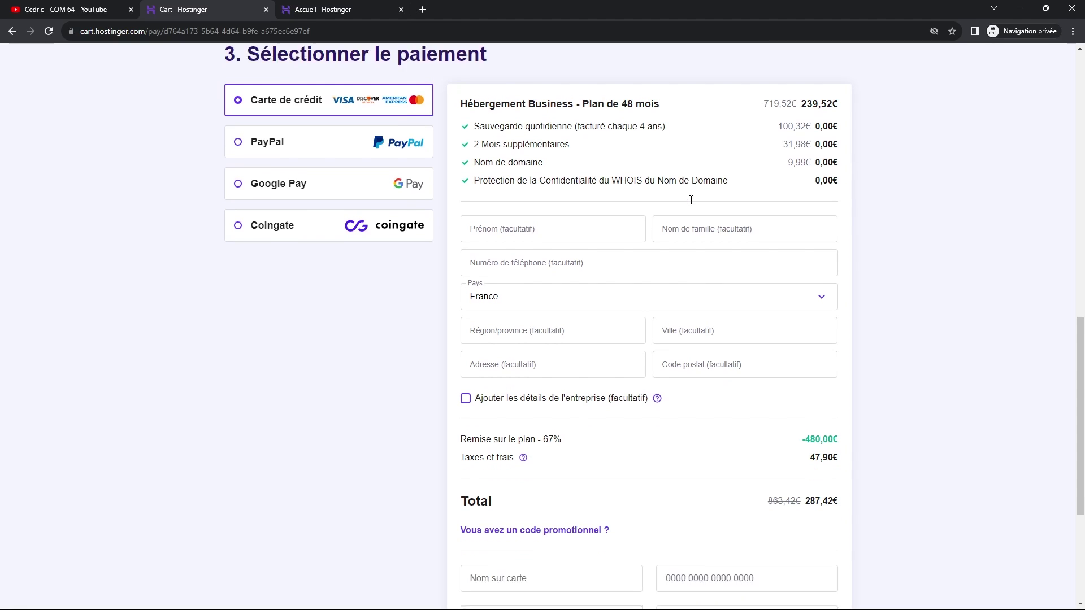
scroll(691, 200, down, 1)
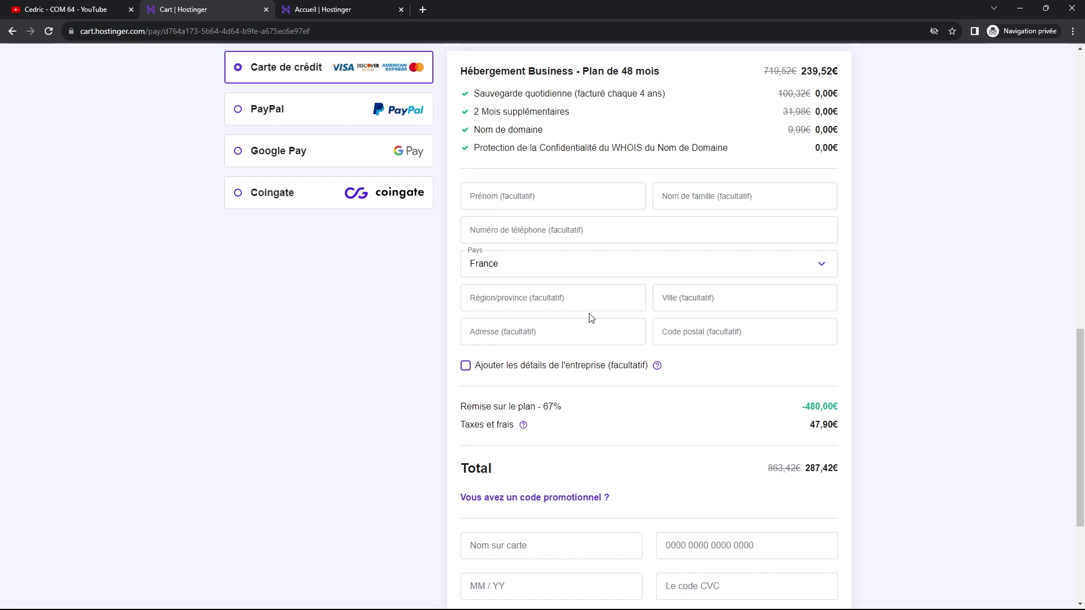
scroll(680, 300, down, 1)
scroll(680, 307, down, 1)
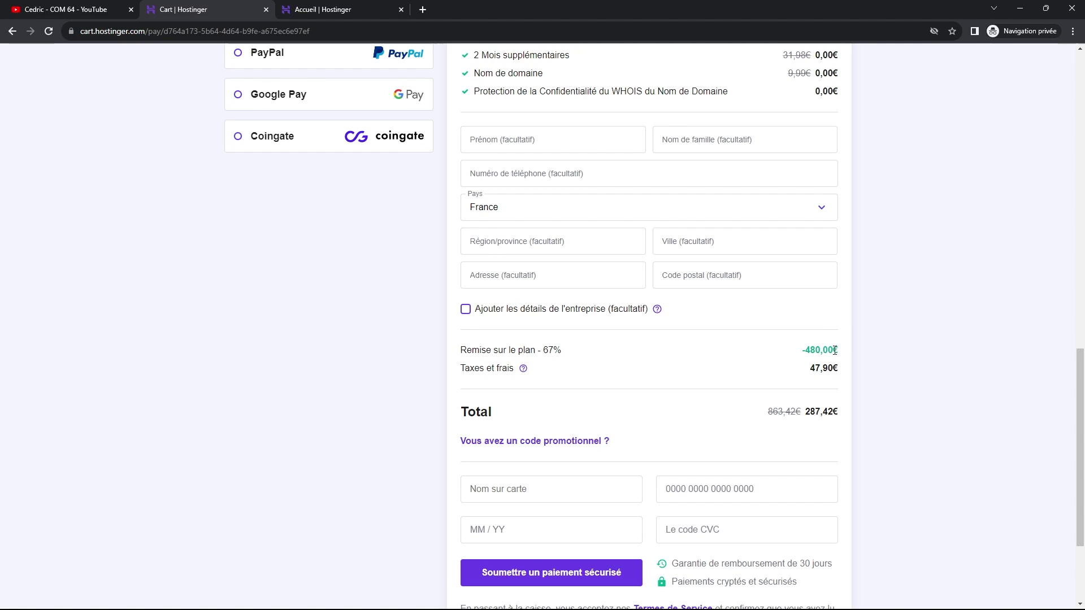
scroll(831, 350, down, 1)
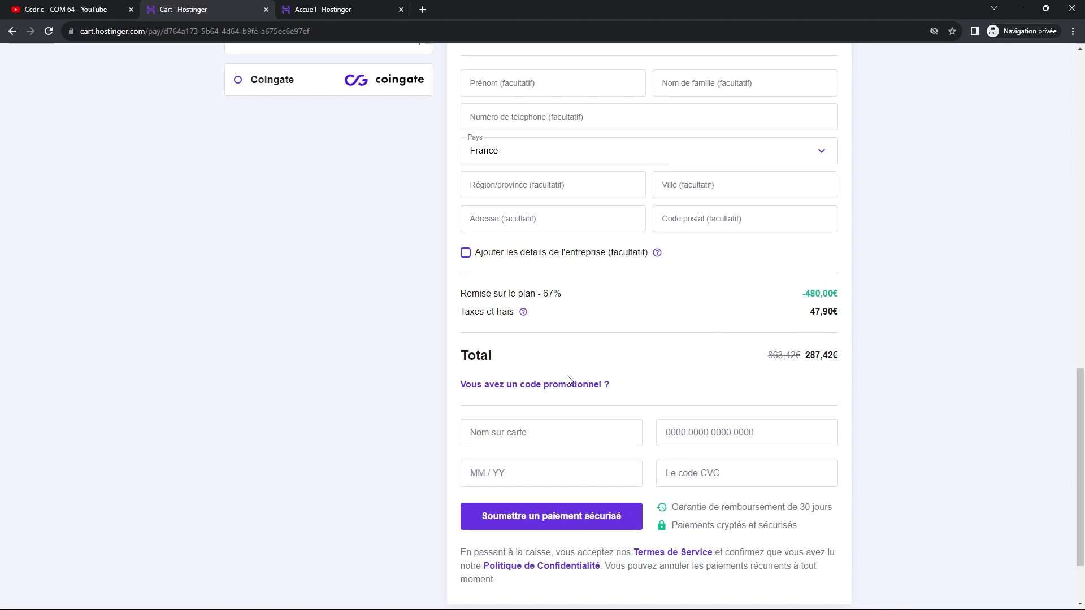
- Apply the promo coupon code, raising the discount to 70 % and cutting the total to 258,68 €
click(538, 391)
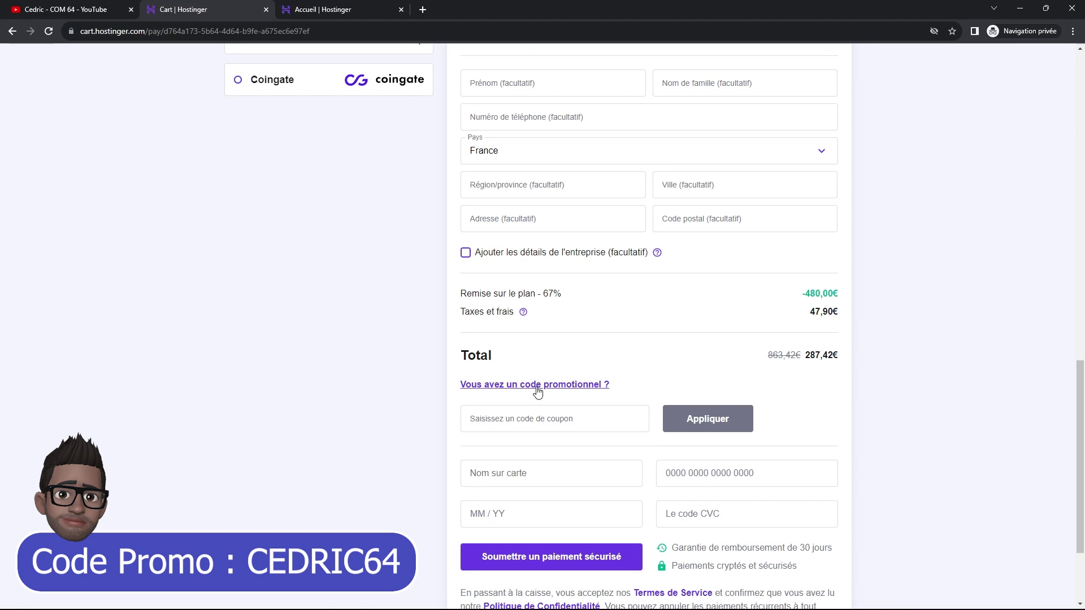
click(488, 425)
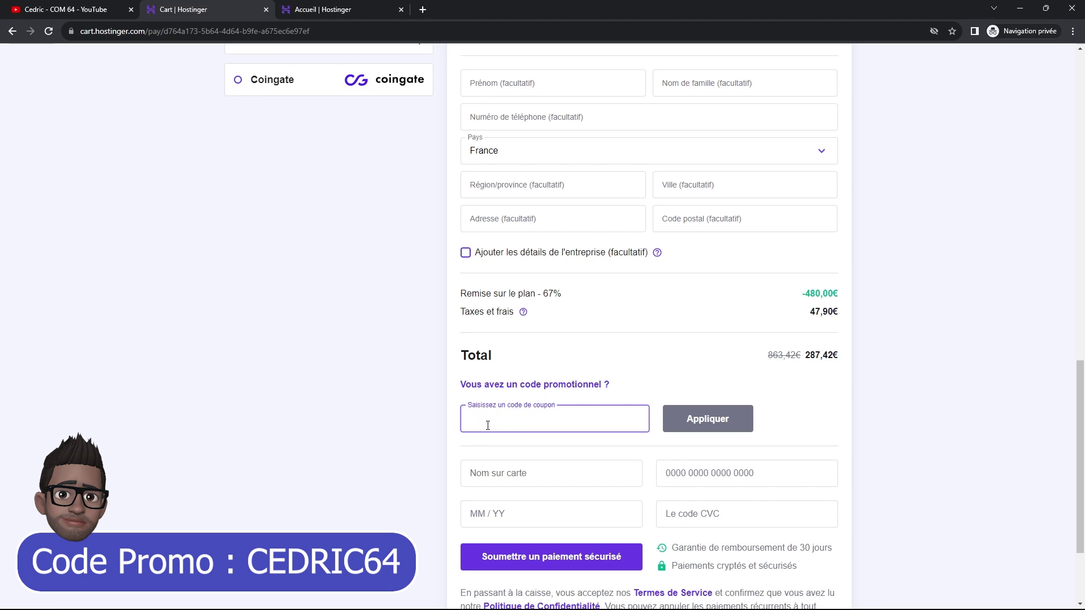
text(CEDR)
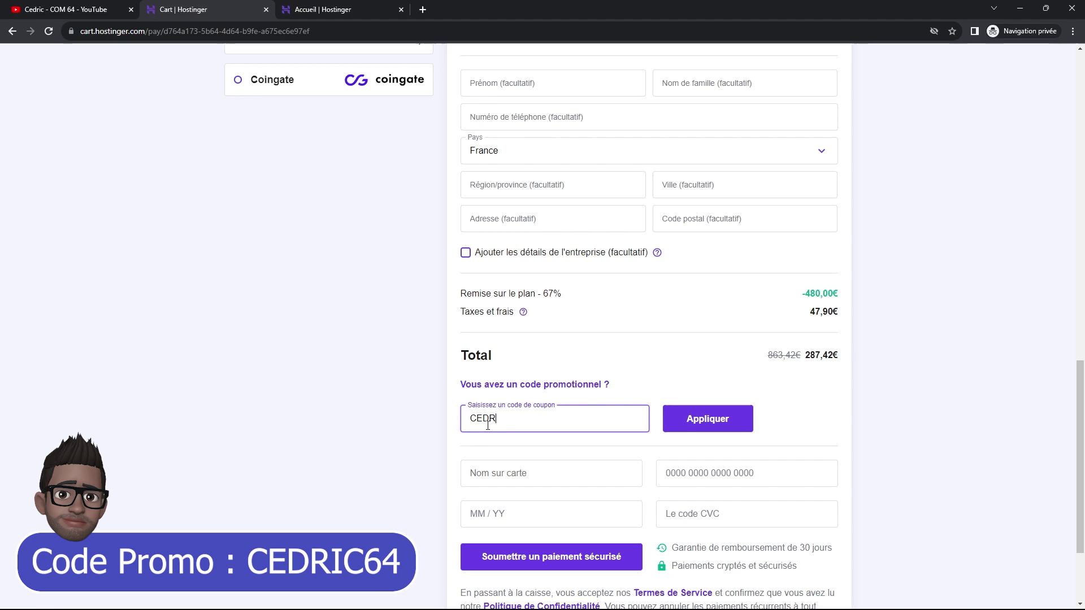
text(IC64)
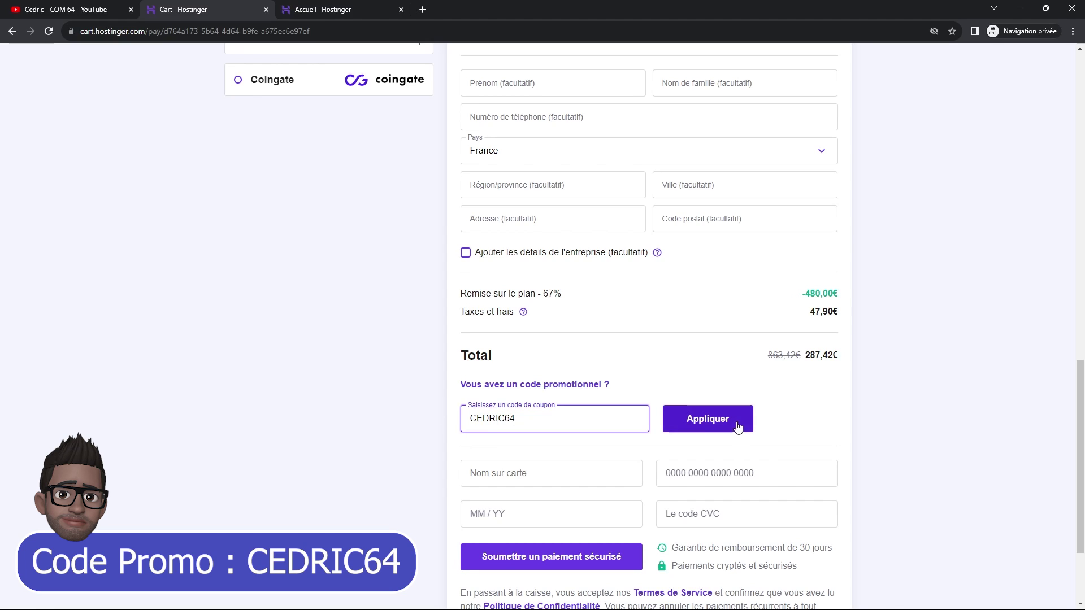
click(704, 418)
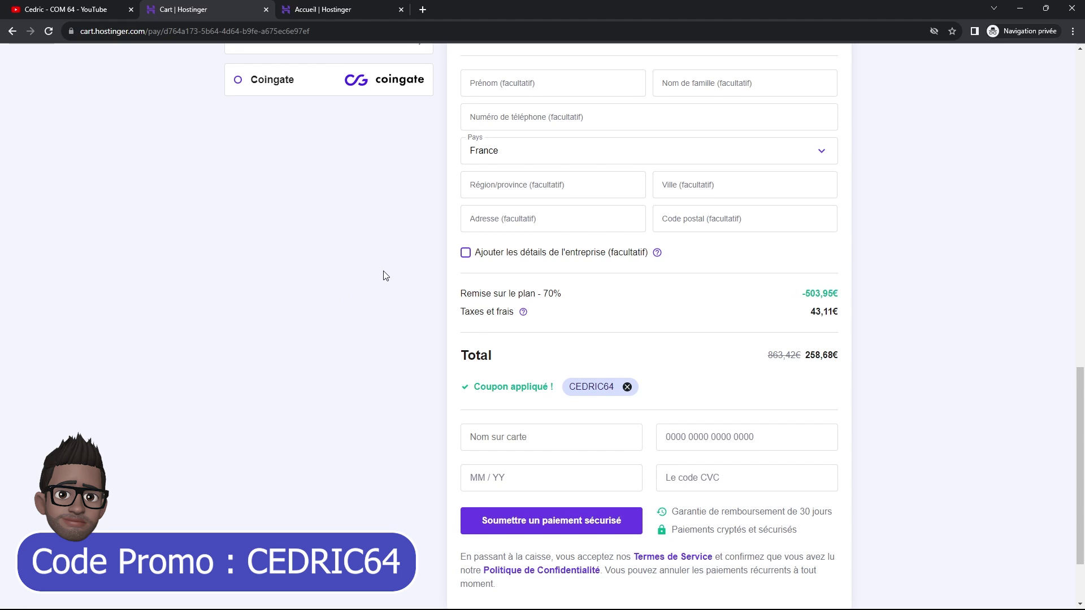
scroll(384, 276, down, 2)
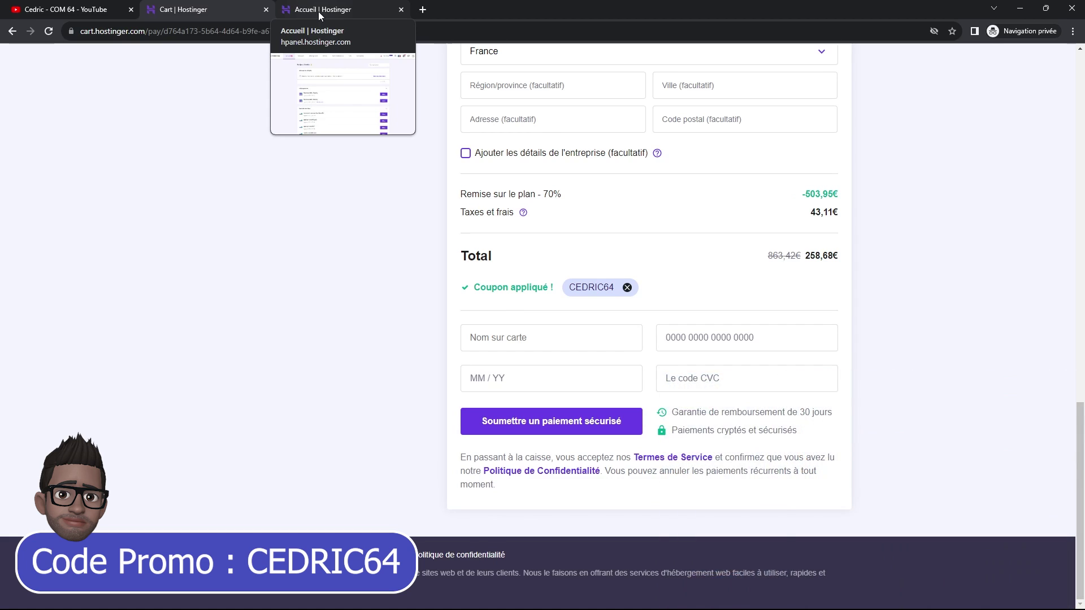
- Go back to the hPanel dashboard and start configuring the pending Business Web Hosting plan
click(318, 12)
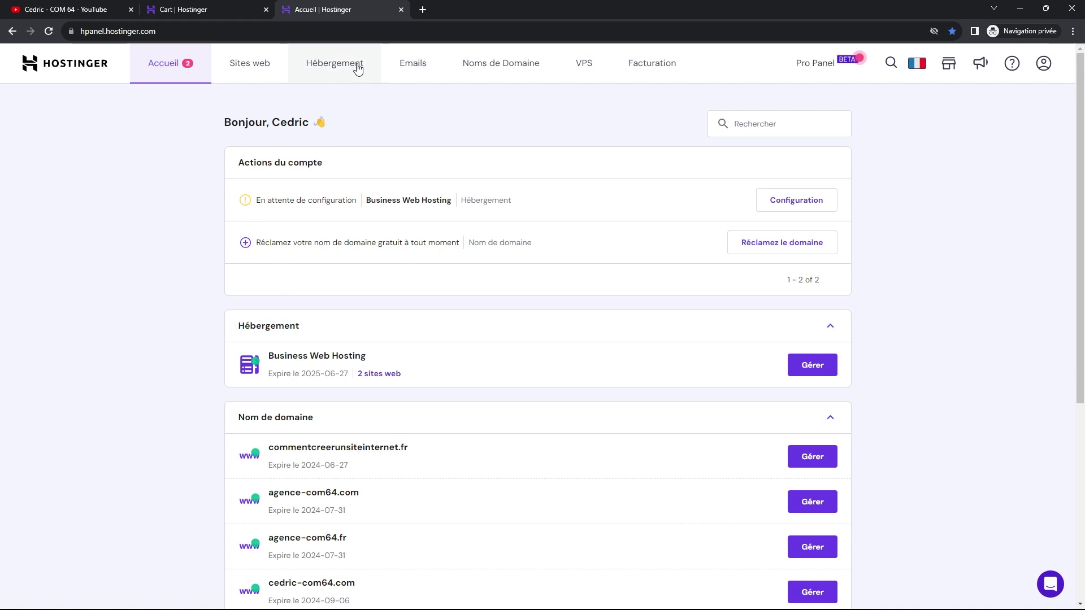
click(324, 65)
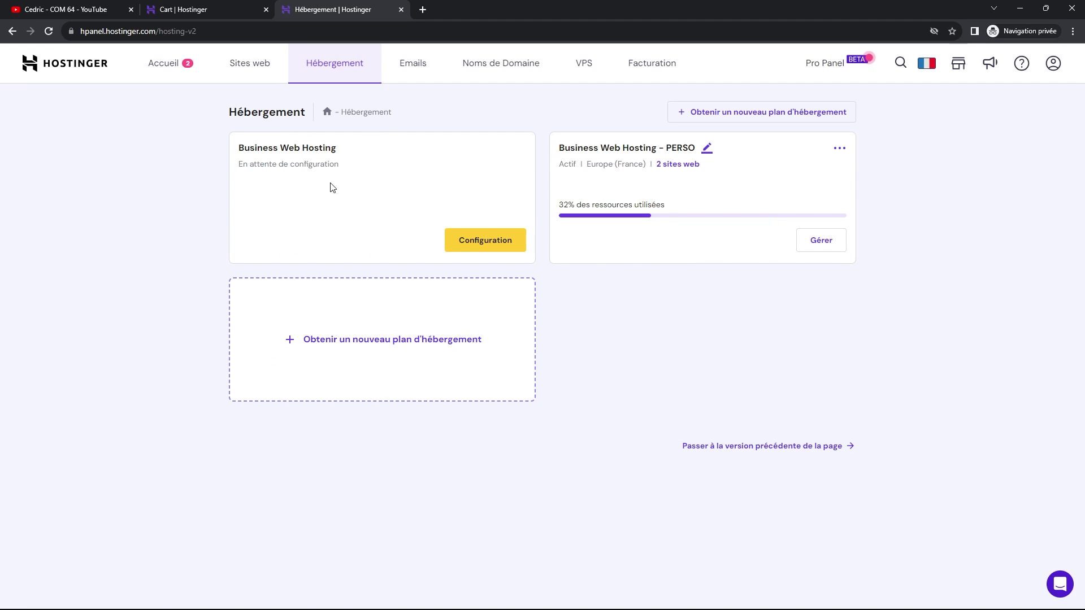
click(482, 243)
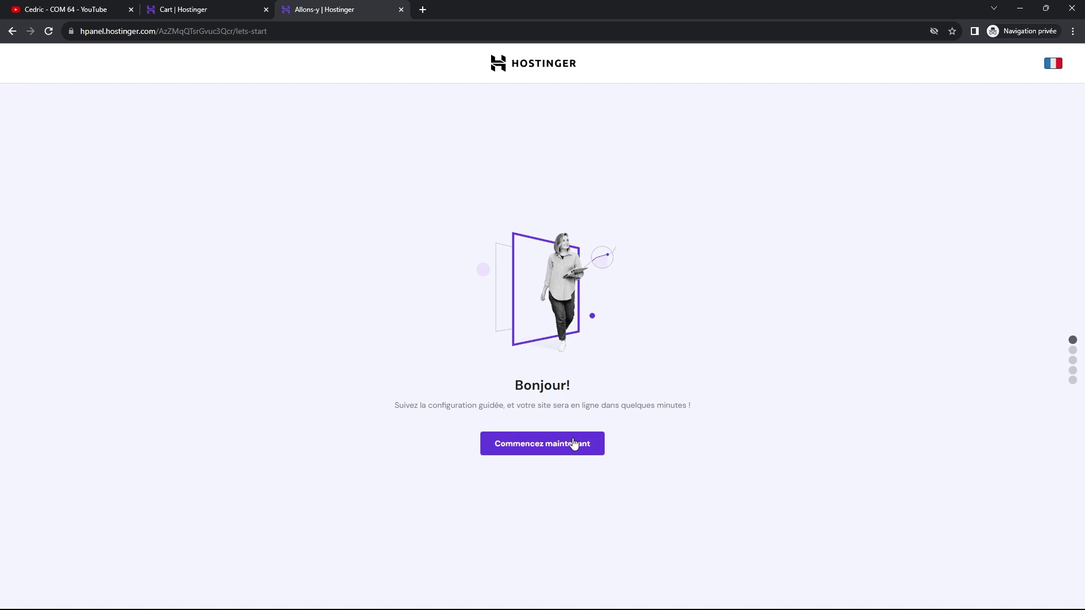
- Start the guided setup and choose 'Créer un nouveau site web'
click(556, 443)
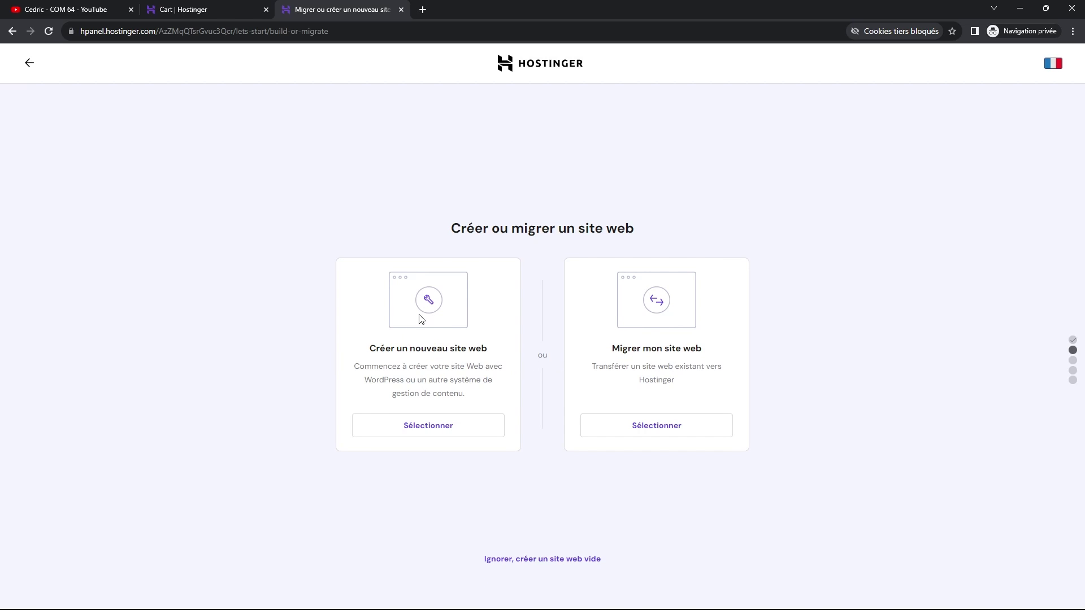
click(436, 433)
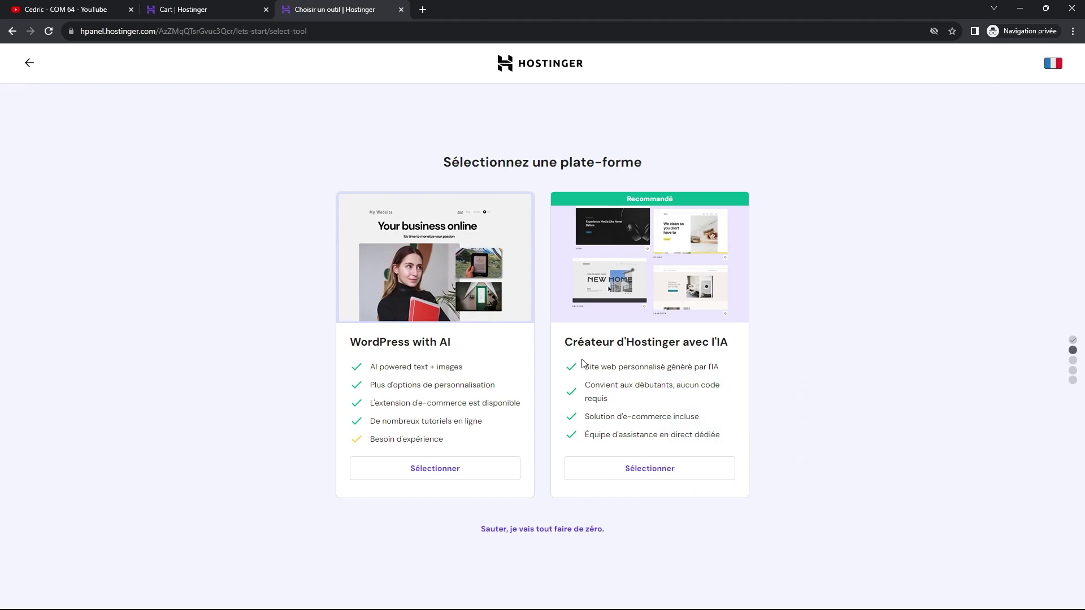
- Choose WordPress with AI, set the administrator password and confirm the login details
click(433, 474)
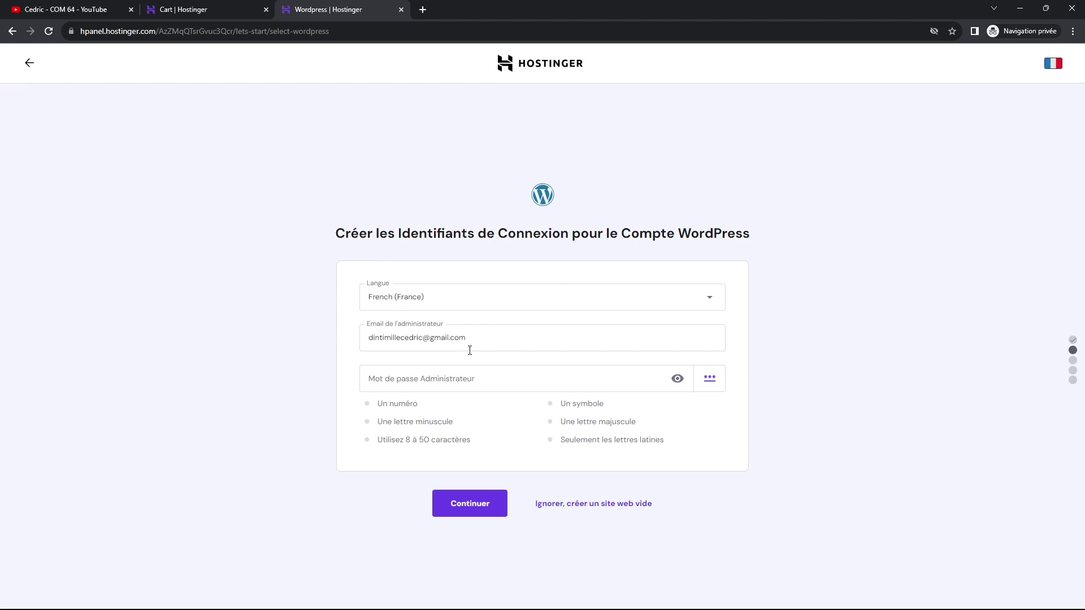
click(436, 383)
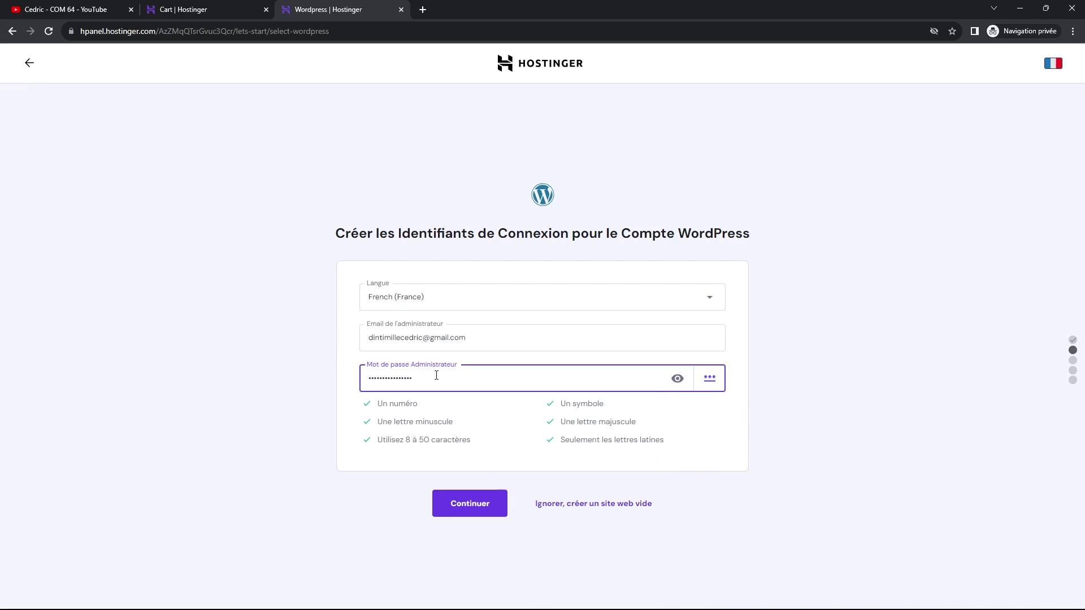
drag(436, 377, 348, 379)
text(12)
click(479, 328)
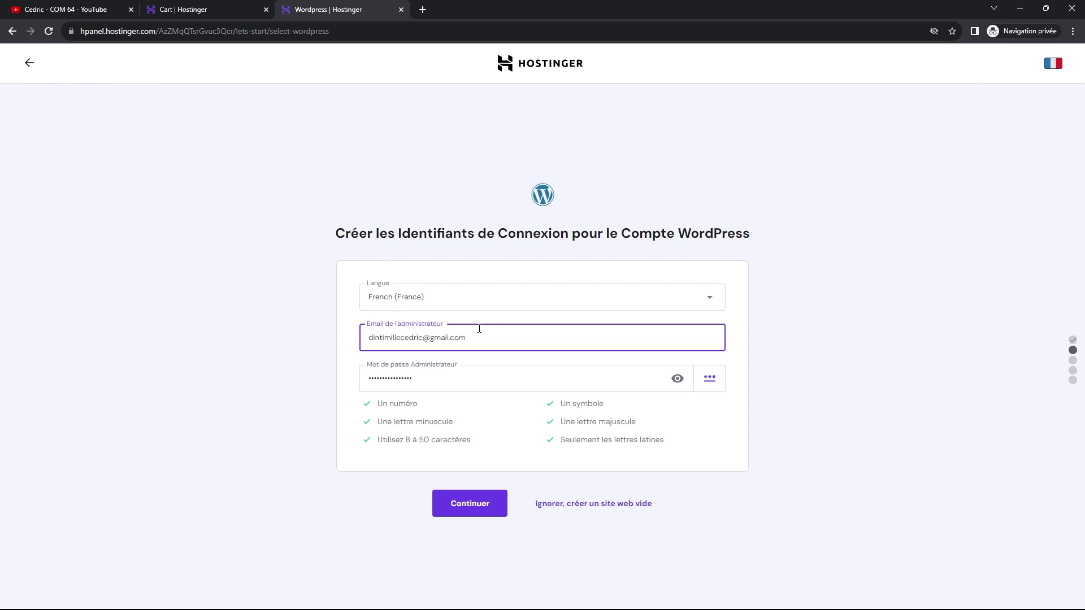
click(468, 513)
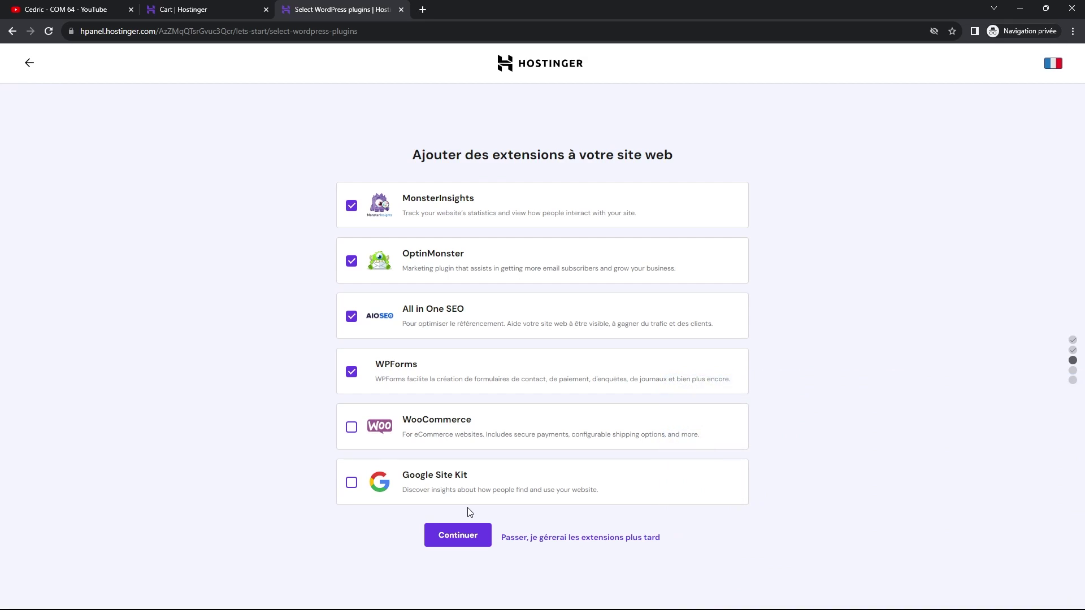
- Untick MonsterInsights, OptinMonster, All in One SEO and WPForms, then skip the template choice
click(351, 207)
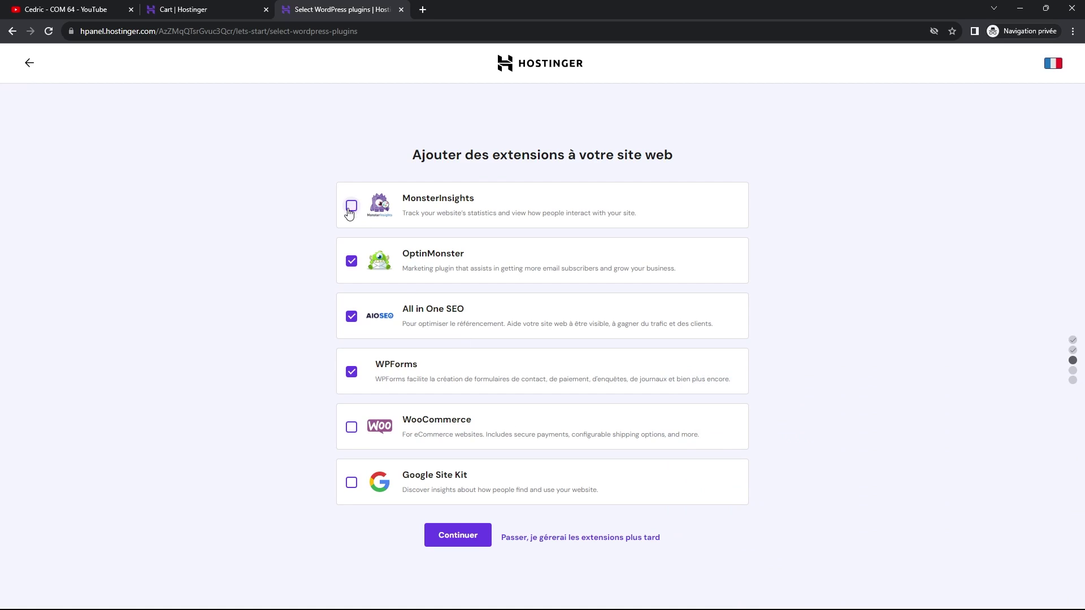
click(352, 261)
click(351, 316)
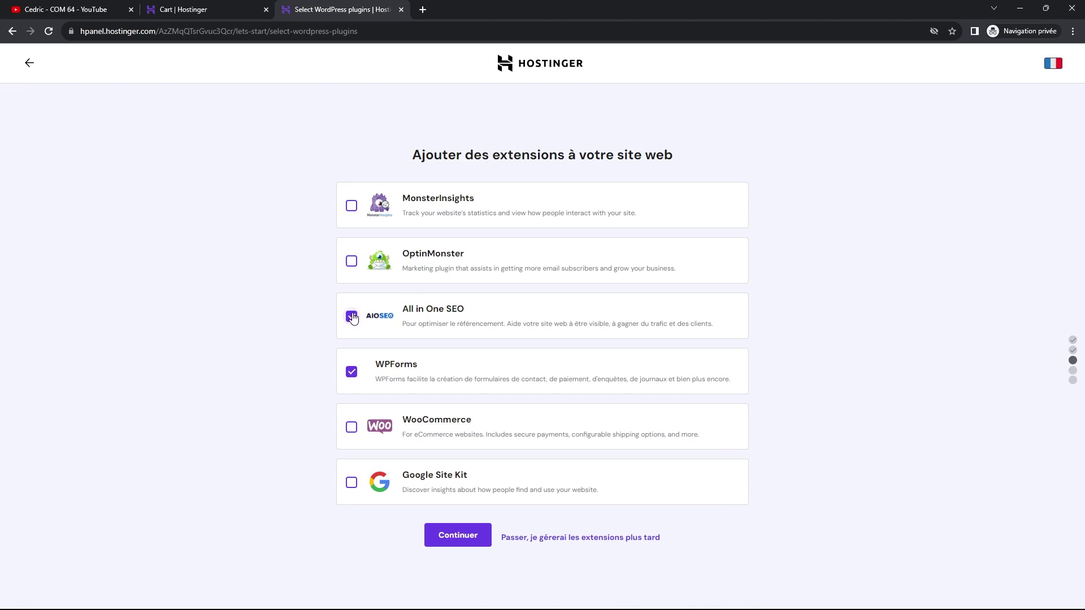
click(352, 373)
click(457, 537)
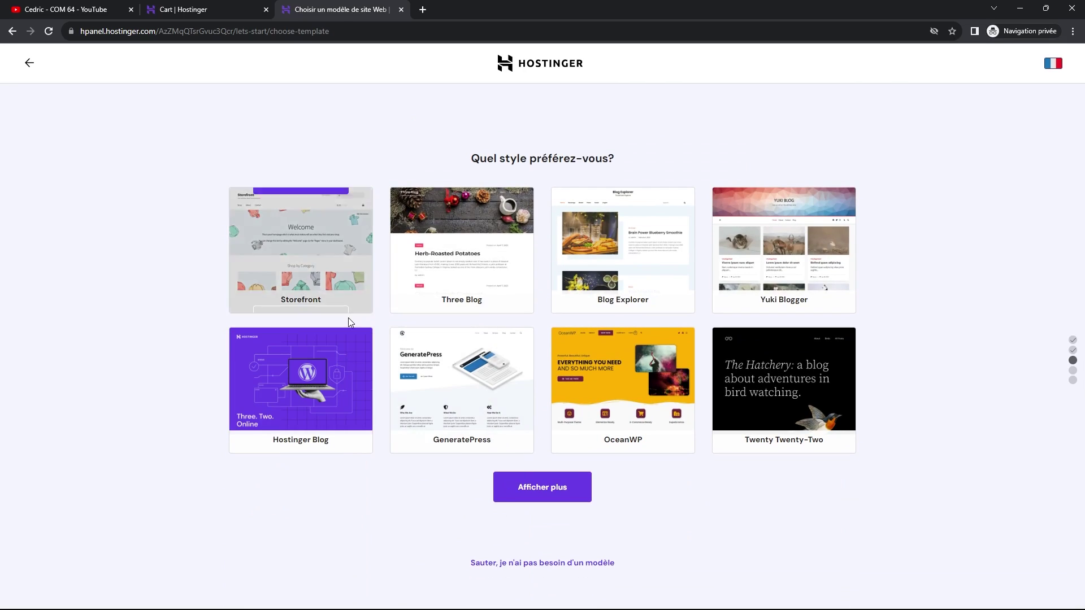
mouse_move(619, 339)
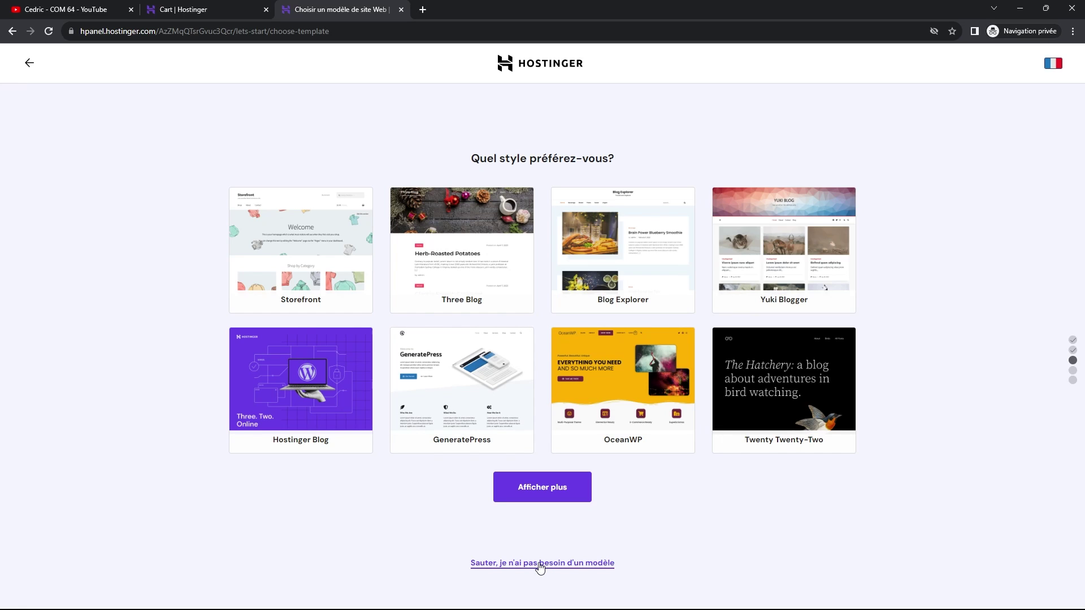
click(540, 564)
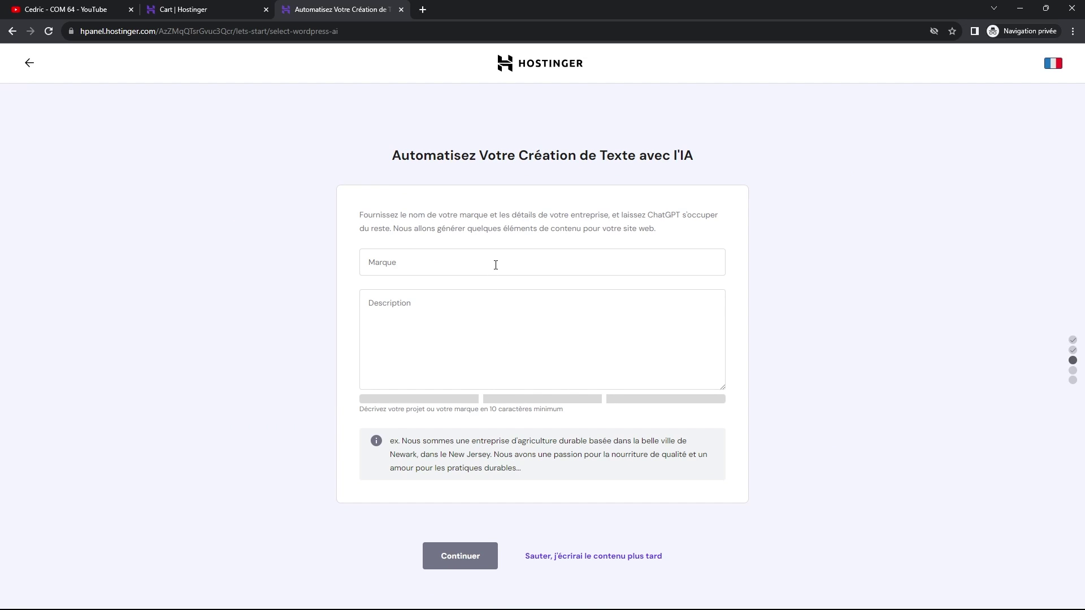
- Enter brand COM 64 and a description of the communication and training agency
click(495, 265)
text(C)
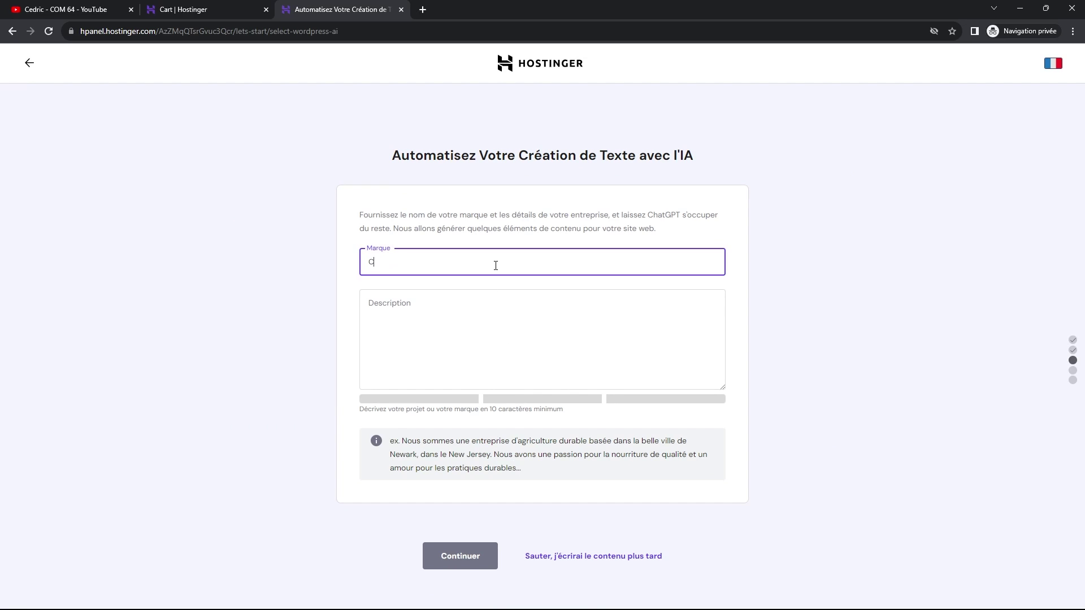
text(OM 64)
click(466, 324)
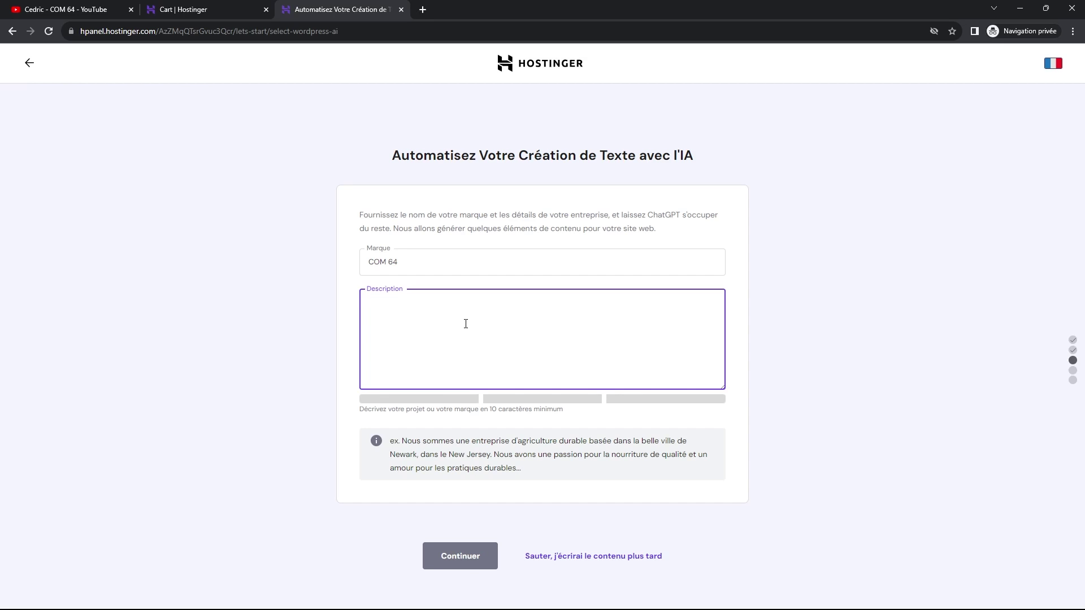
text(Nous )
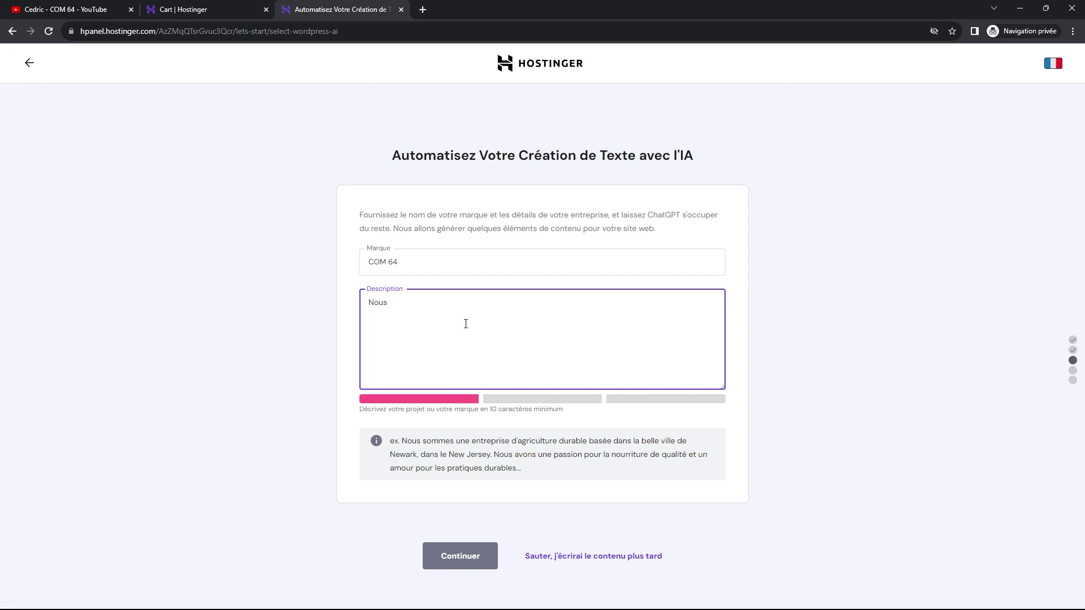
text(sommes )
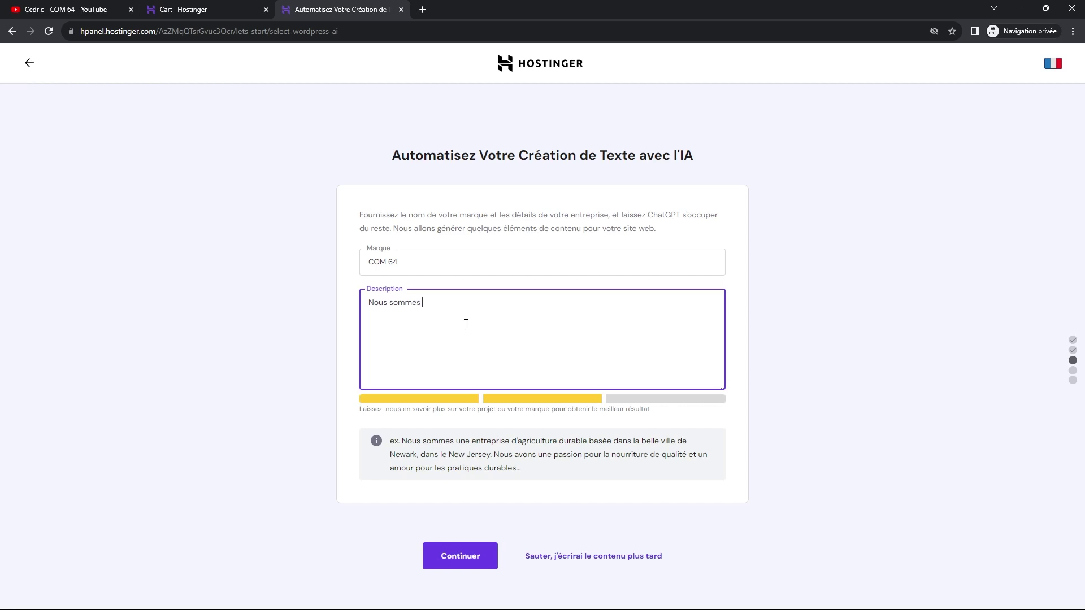
text(une agence de communication et un espace )
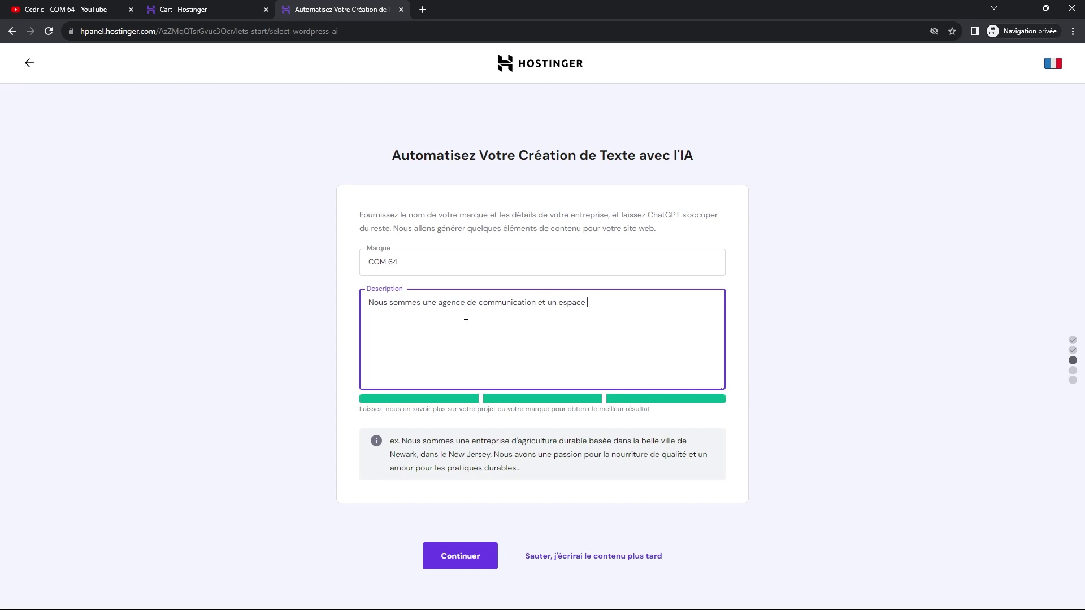
text(de formation spécialisé dans la créa)
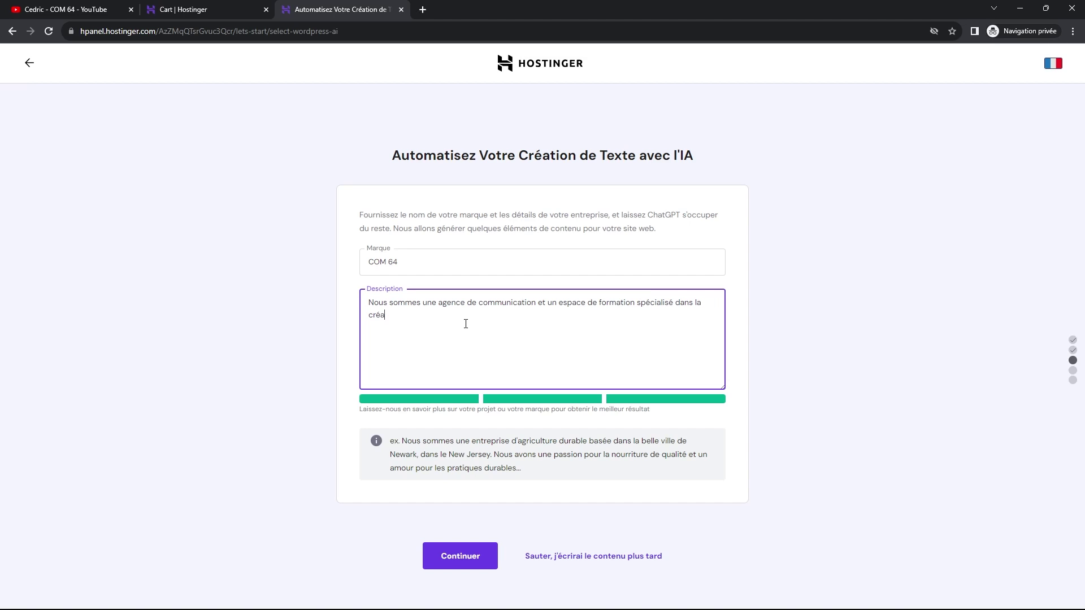
text(tion de site internet et le développement de st)
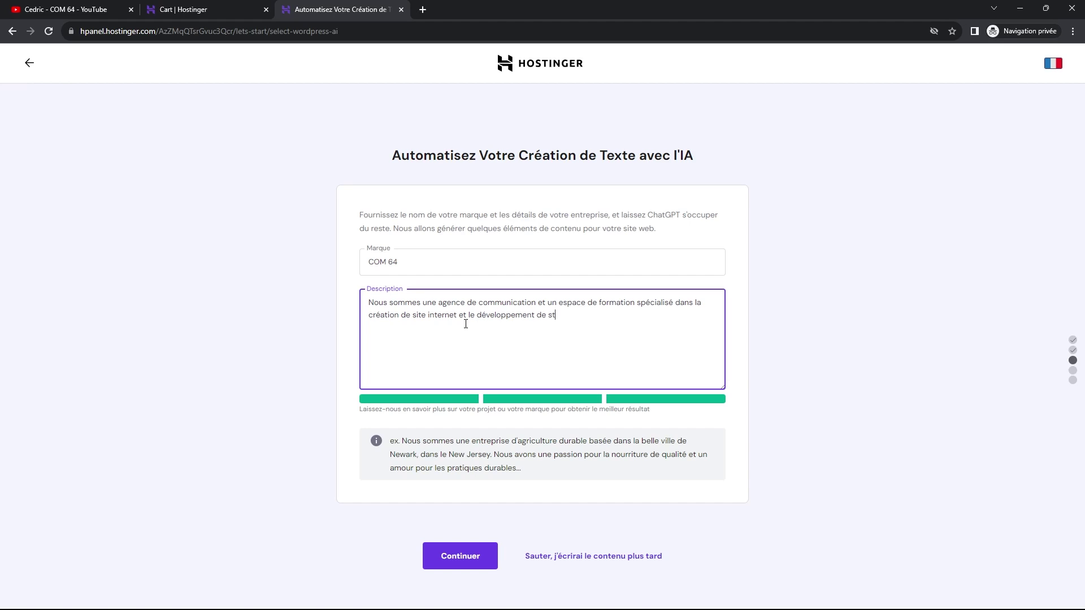
text(ratégie de communication et de marketing.)
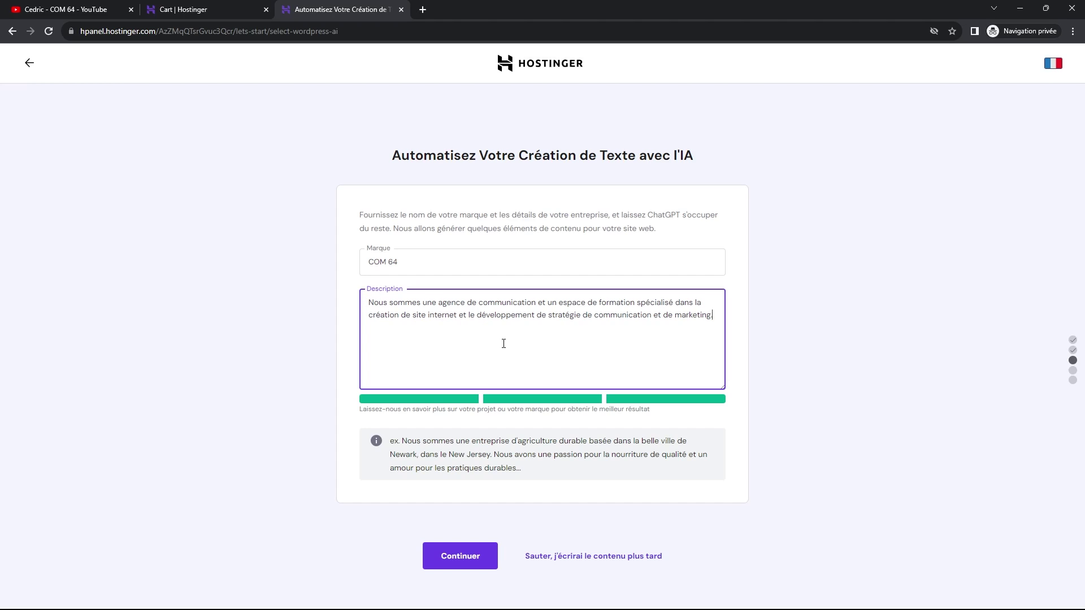
click(451, 560)
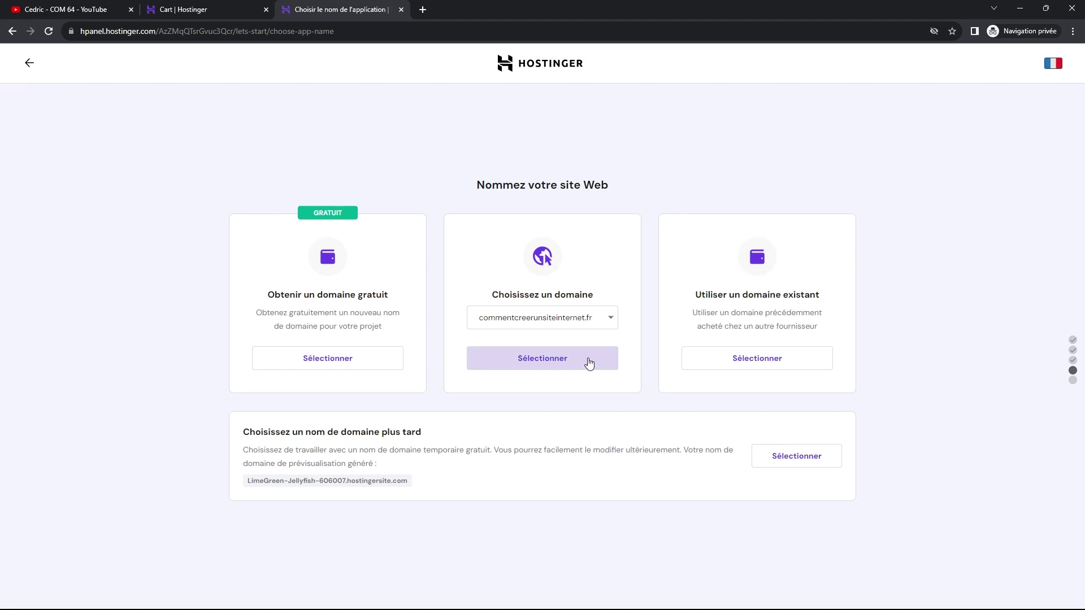
- Check com64.fr as a free domain, then settle on the owned domain lestutosdecedric.com
click(590, 320)
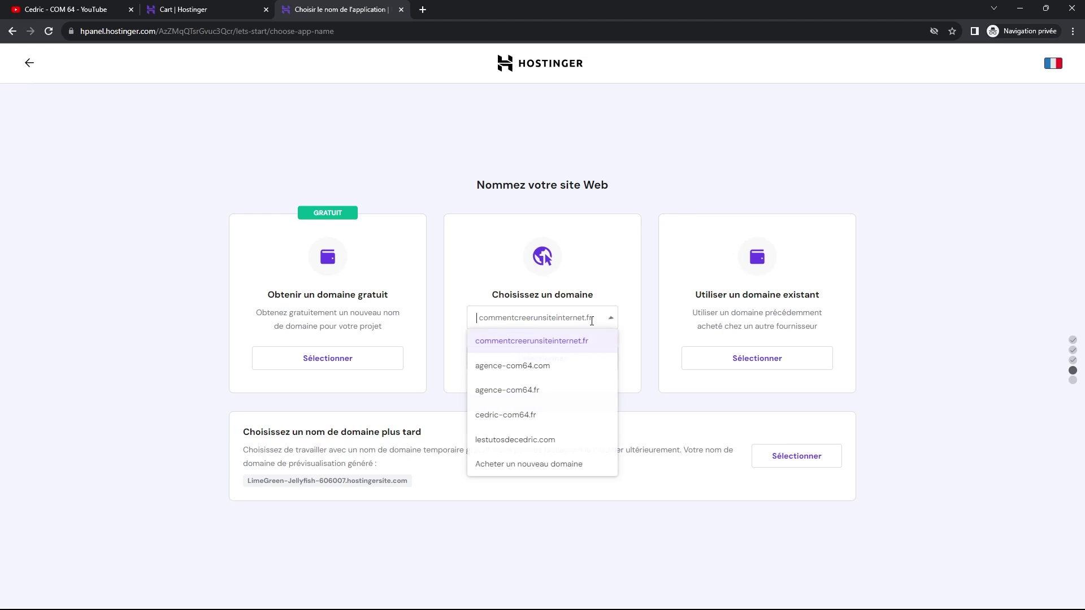
click(531, 444)
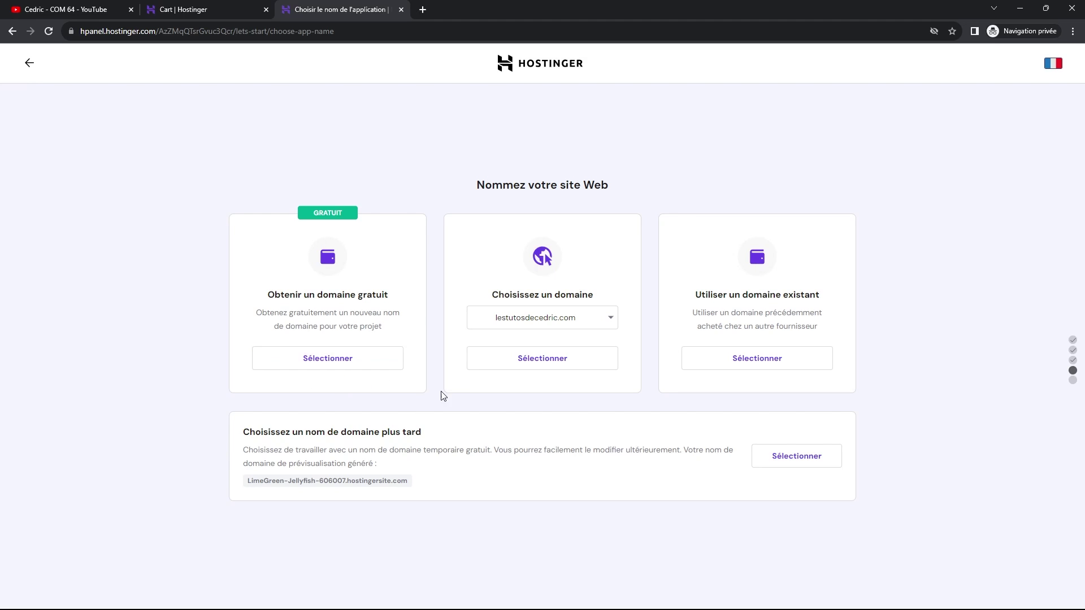
click(339, 366)
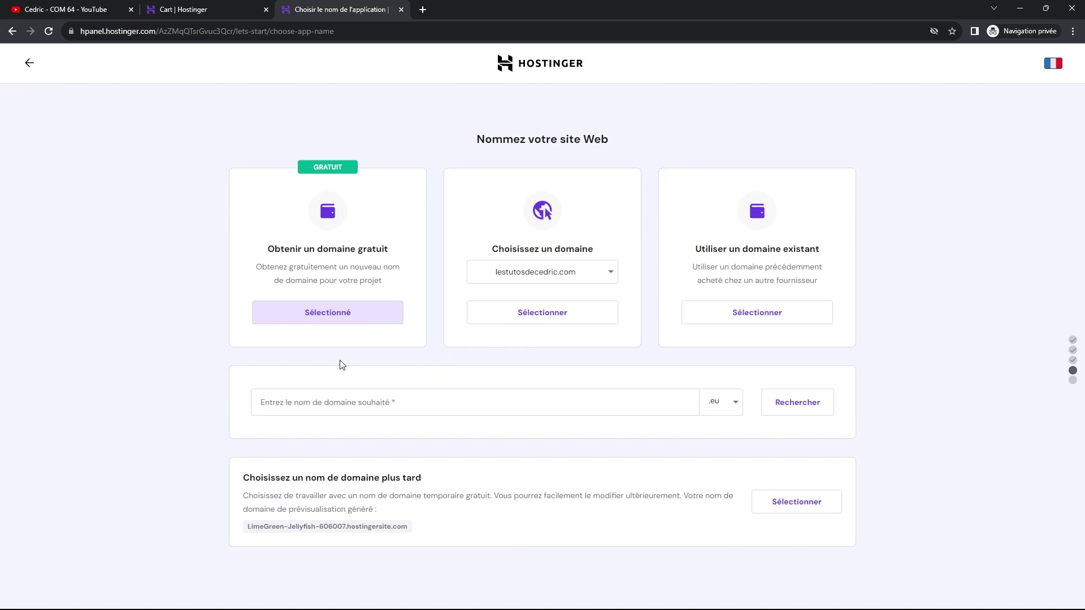
click(355, 410)
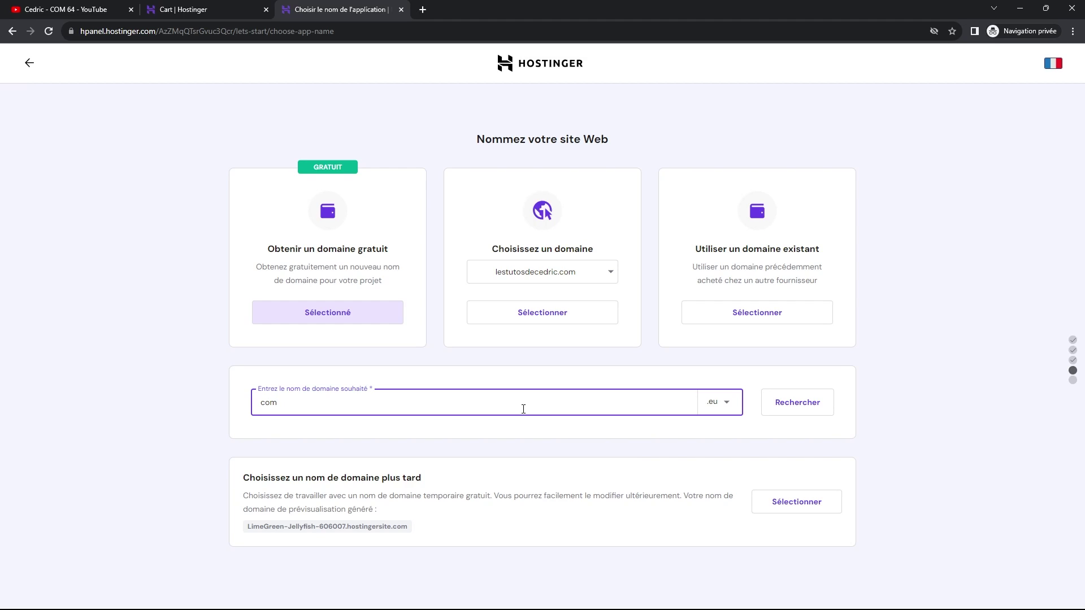
click(726, 406)
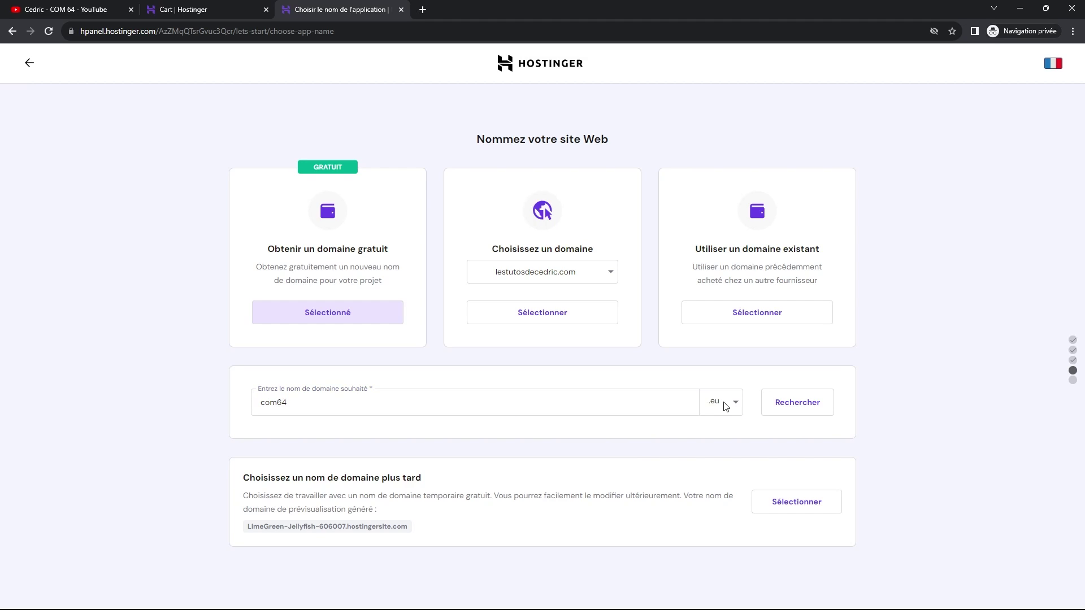
click(734, 406)
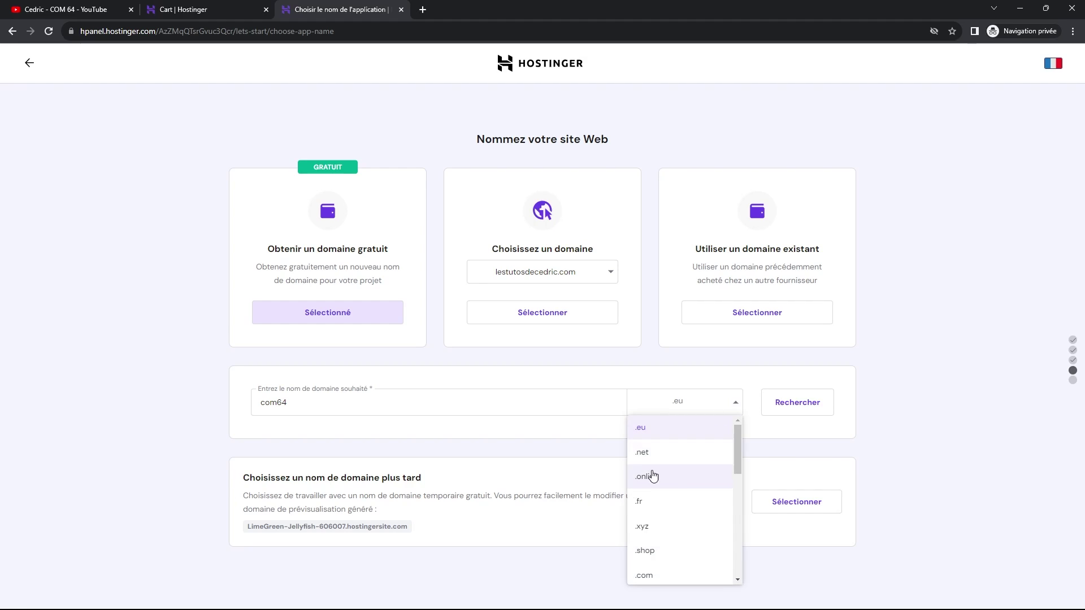
click(640, 503)
click(780, 406)
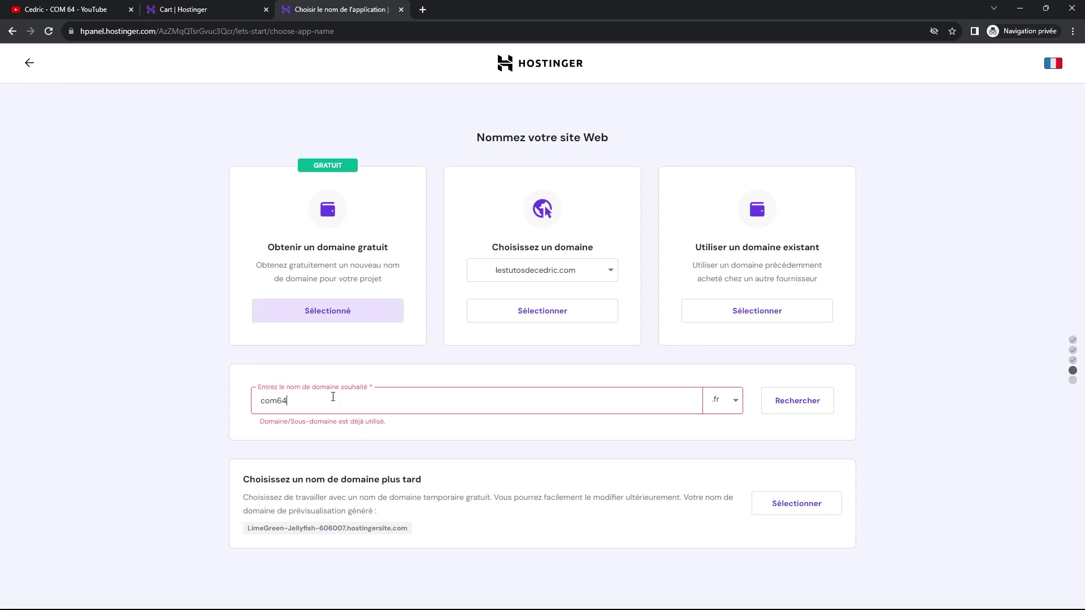
drag(332, 397, 243, 396)
click(540, 311)
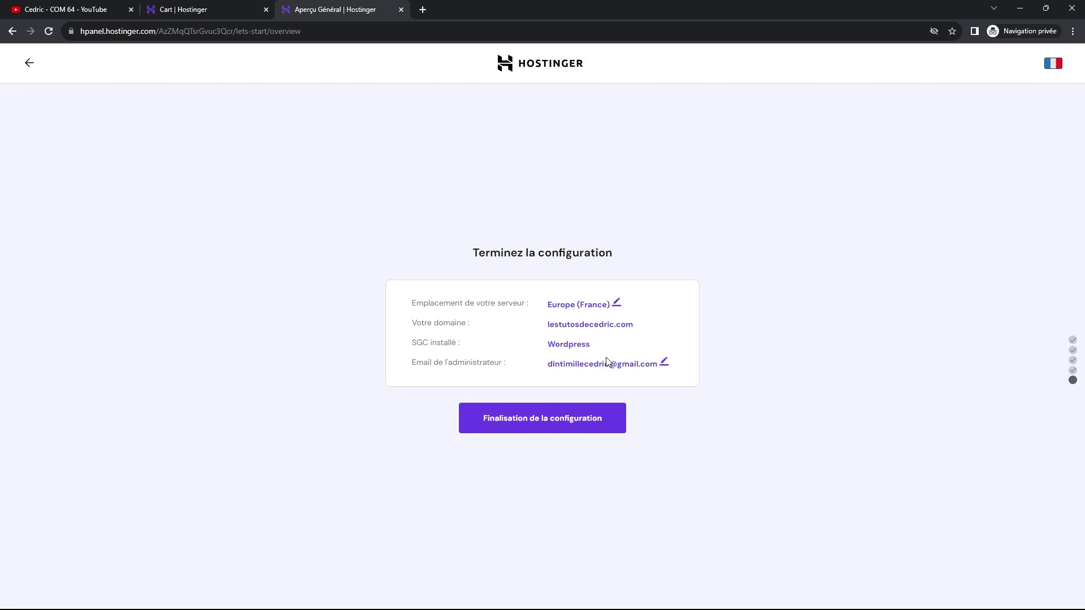
- Finalise the configuration to build the WordPress site on lestutosdecedric.com
click(540, 422)
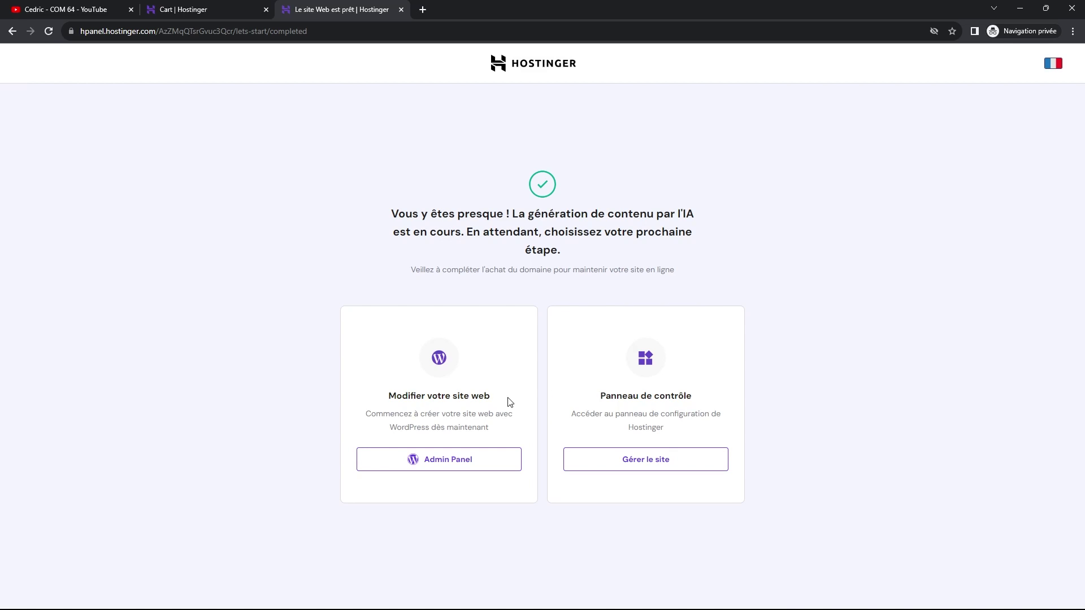
- Briefly view the new WordPress admin, close it, and launch the lestutosdecedric.com hosting dashboard via 'Gérer le site'
click(435, 467)
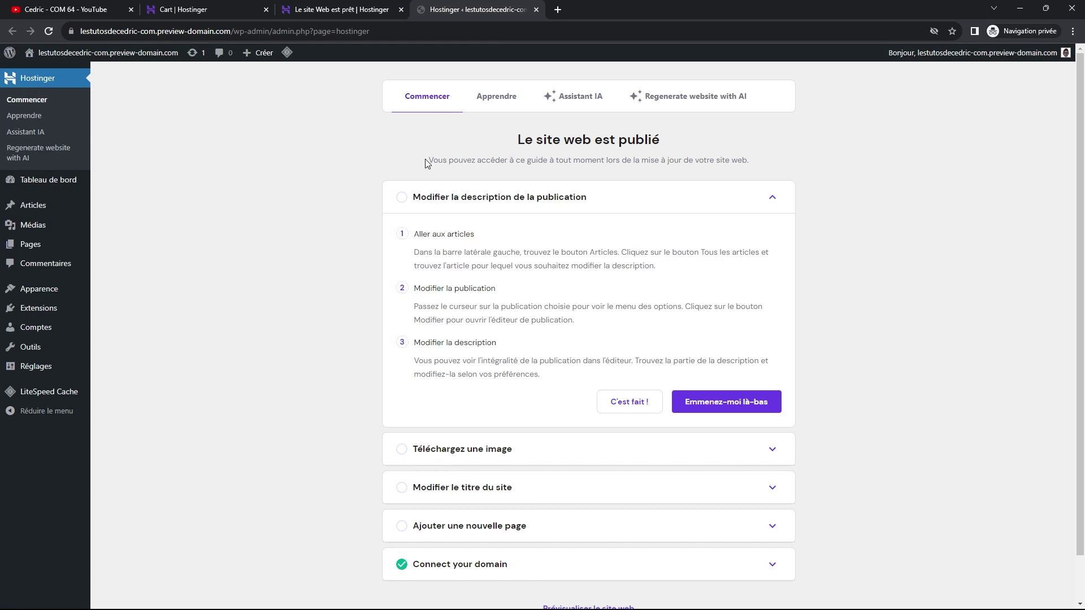
click(536, 10)
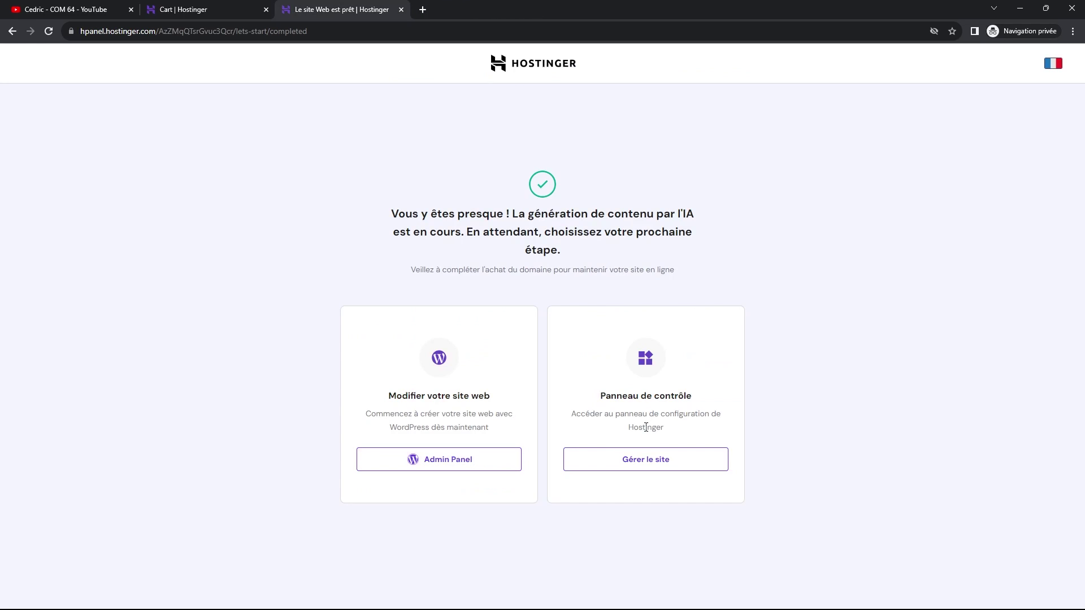
click(642, 464)
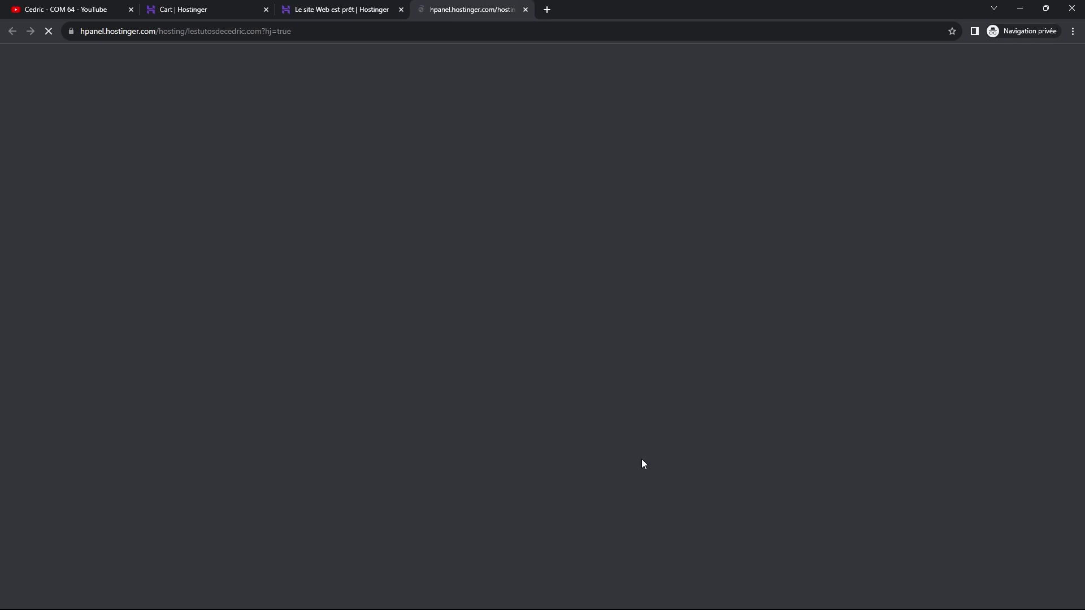
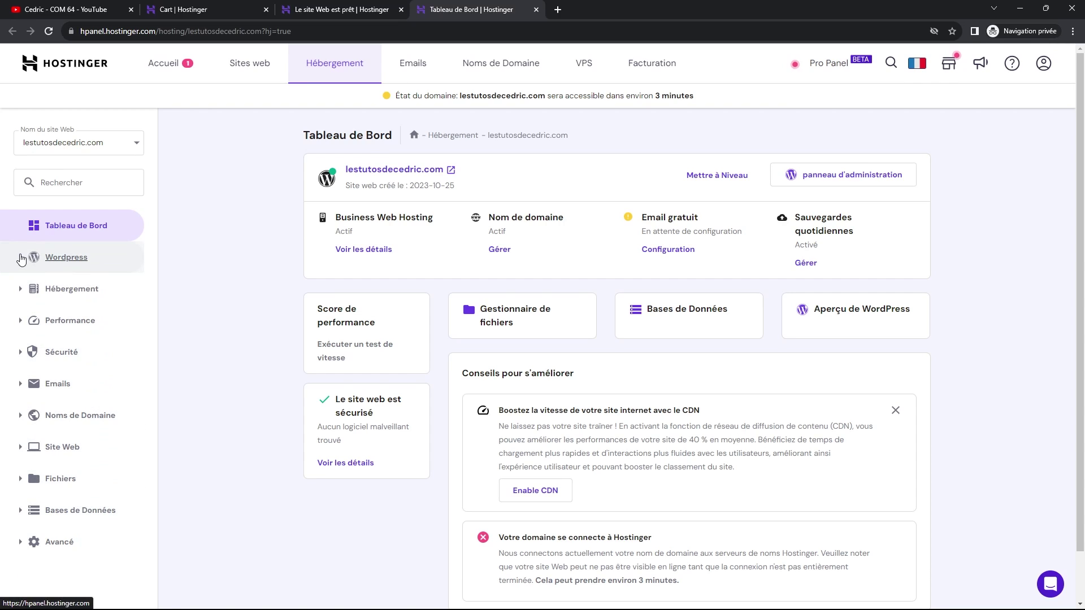
- Browse the WordPress, hosting plan, performance and security sections of the hPanel sidebar
click(21, 258)
click(21, 259)
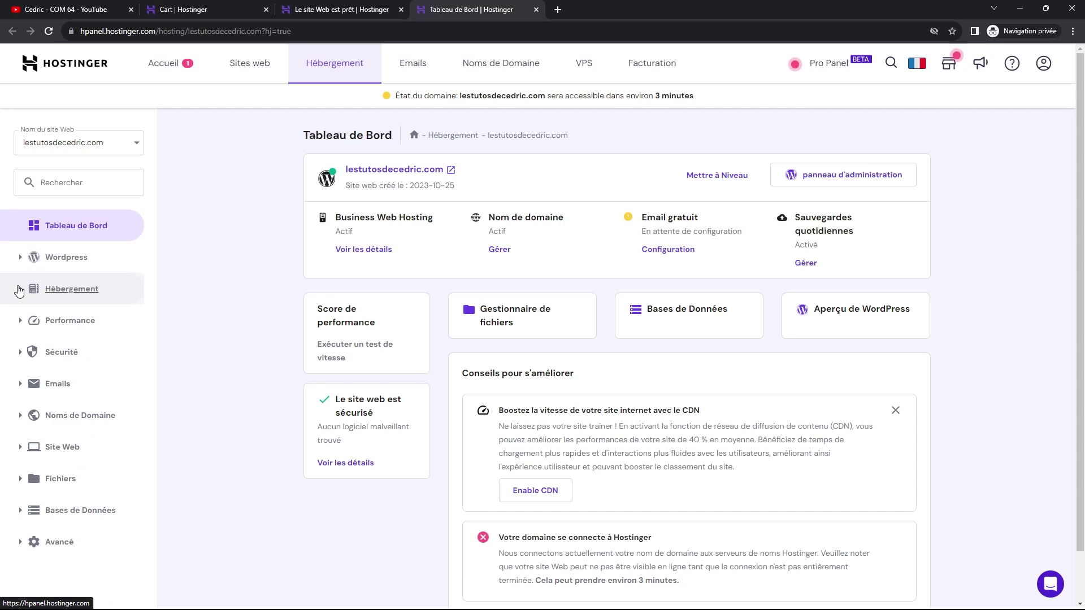
click(21, 290)
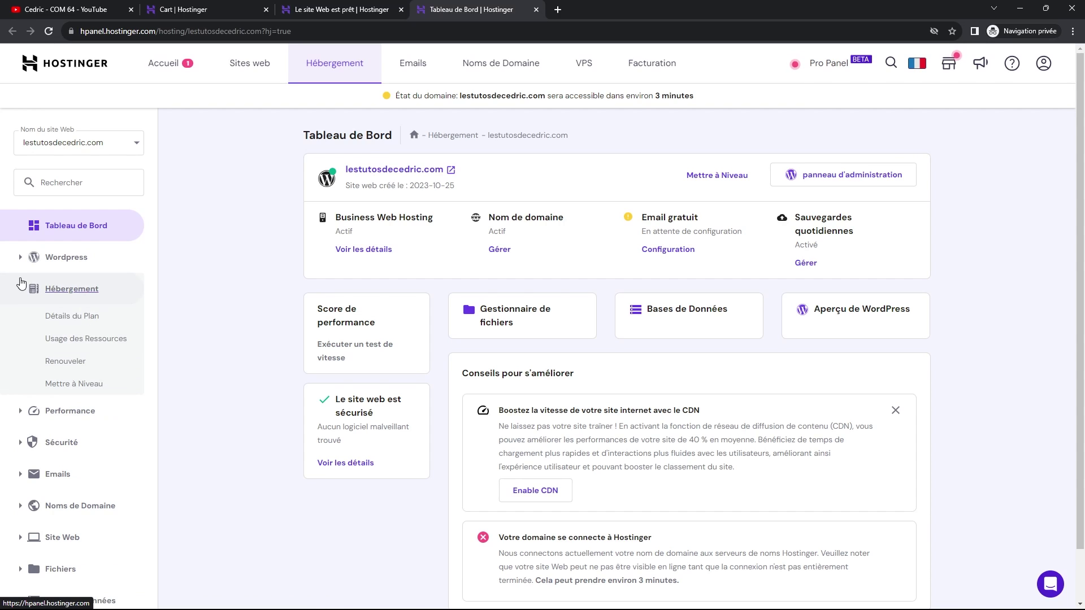
click(20, 289)
click(21, 323)
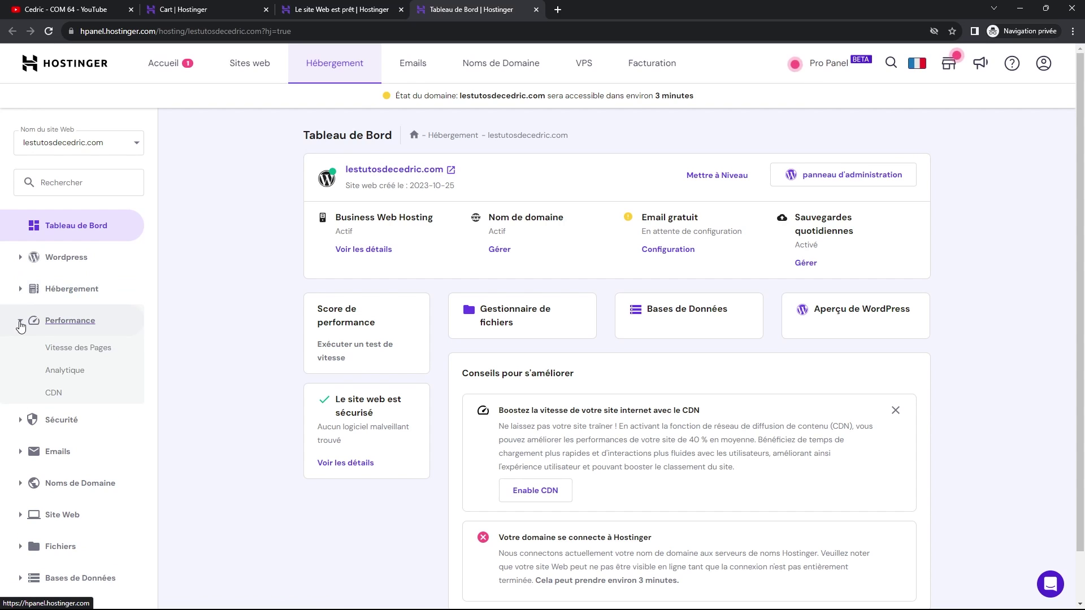
click(20, 323)
click(23, 355)
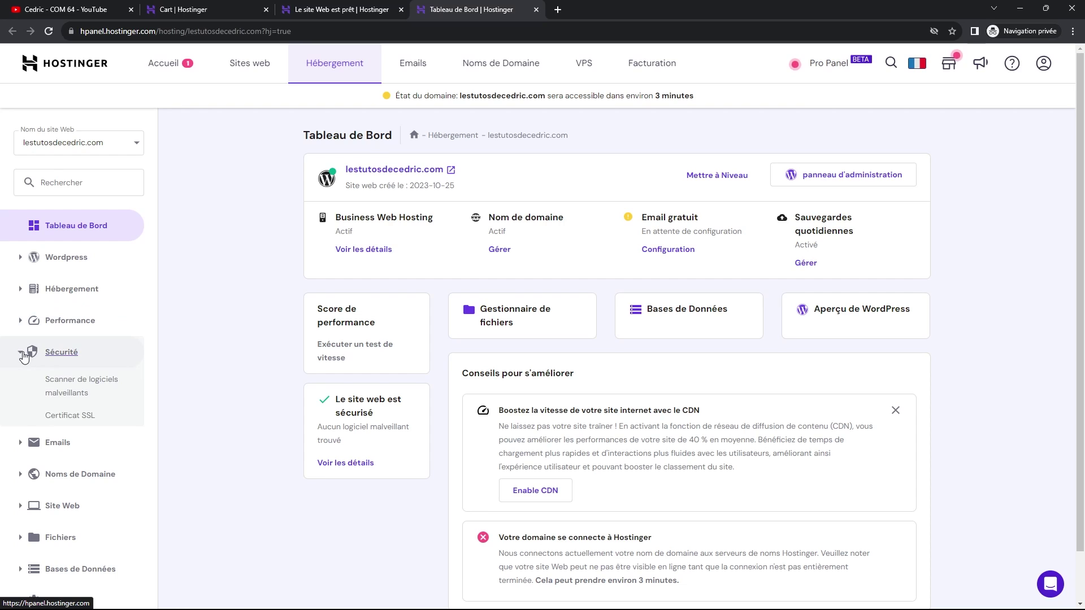
click(24, 356)
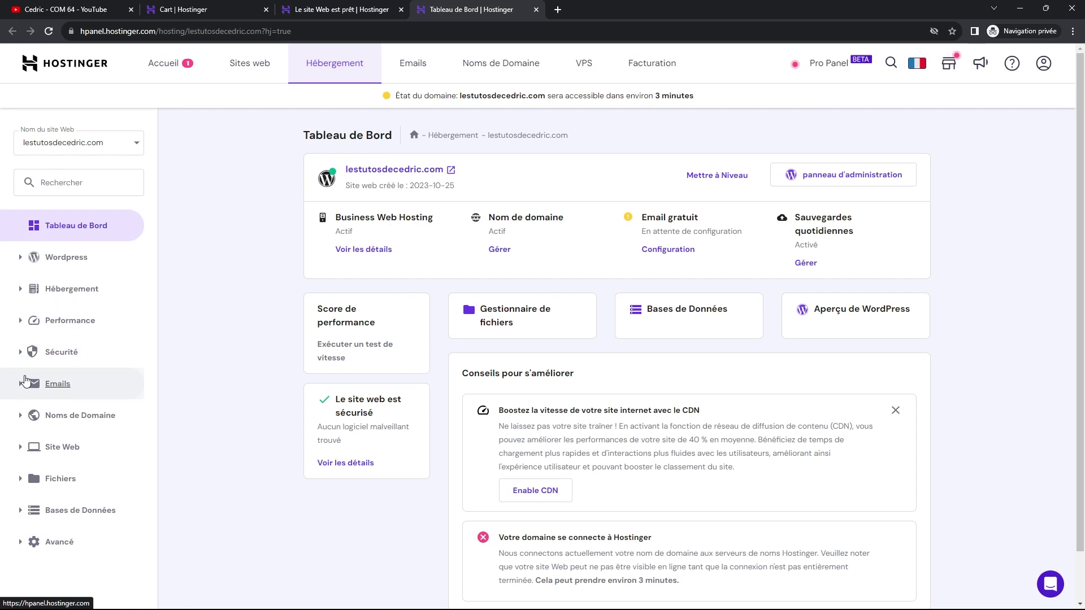
- Glance at the email options, then open lestutosdecedric.com's WordPress admin panel in a new tab
click(21, 388)
click(21, 388)
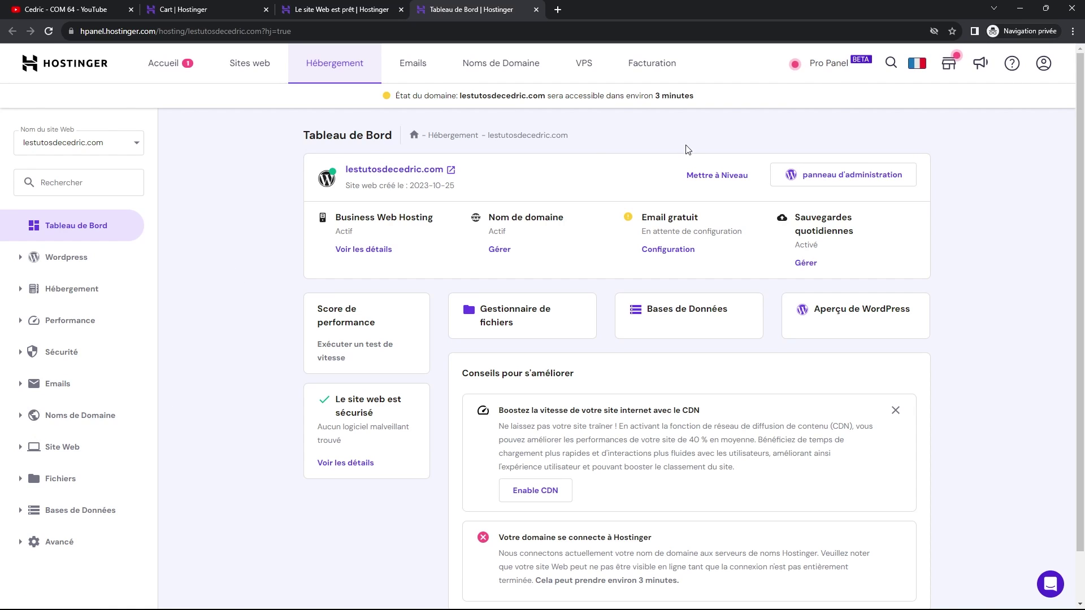
right_click(815, 176)
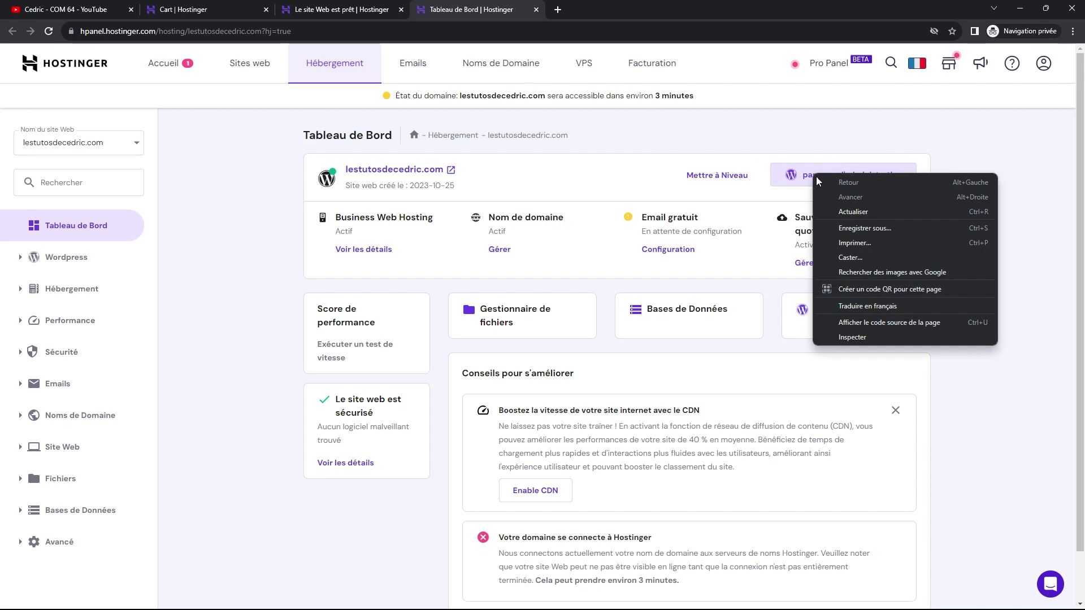
click(808, 176)
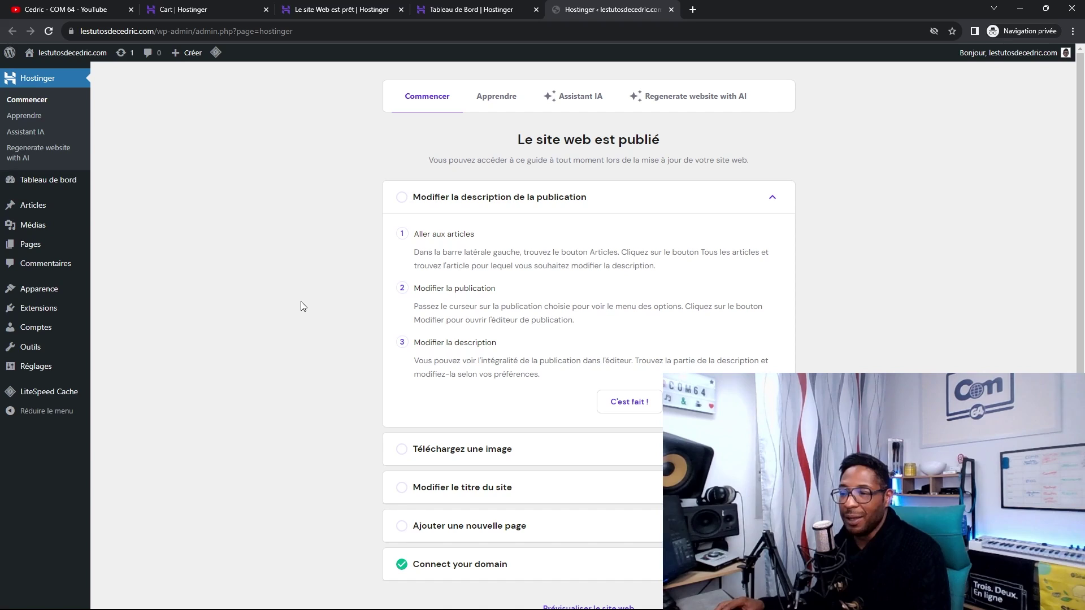
- In Extensions, try a bulk Supprimer on the installed plugins, confirming twice
click(45, 308)
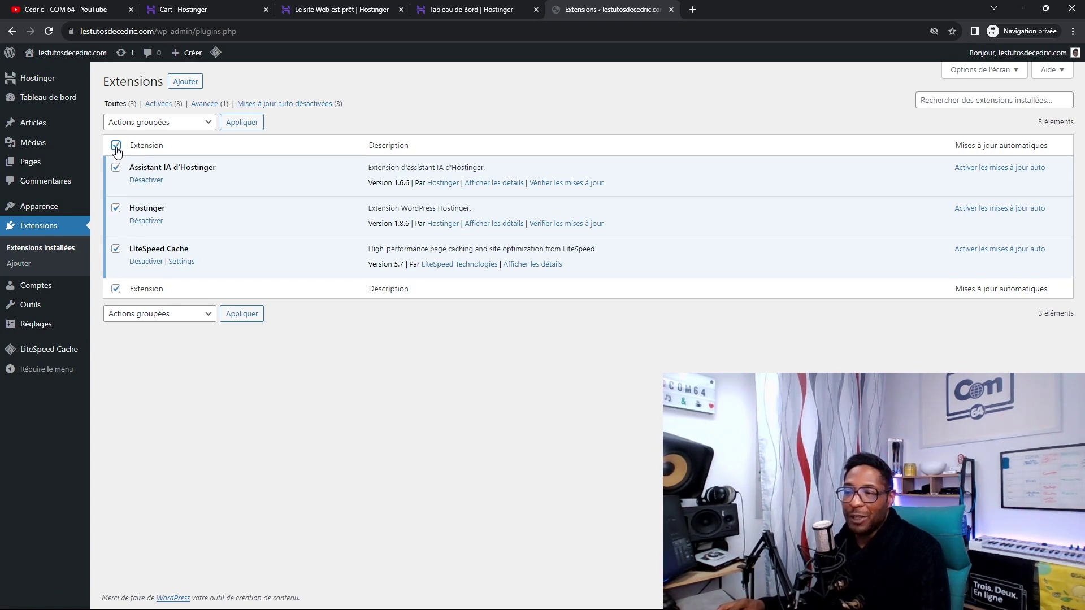
click(202, 130)
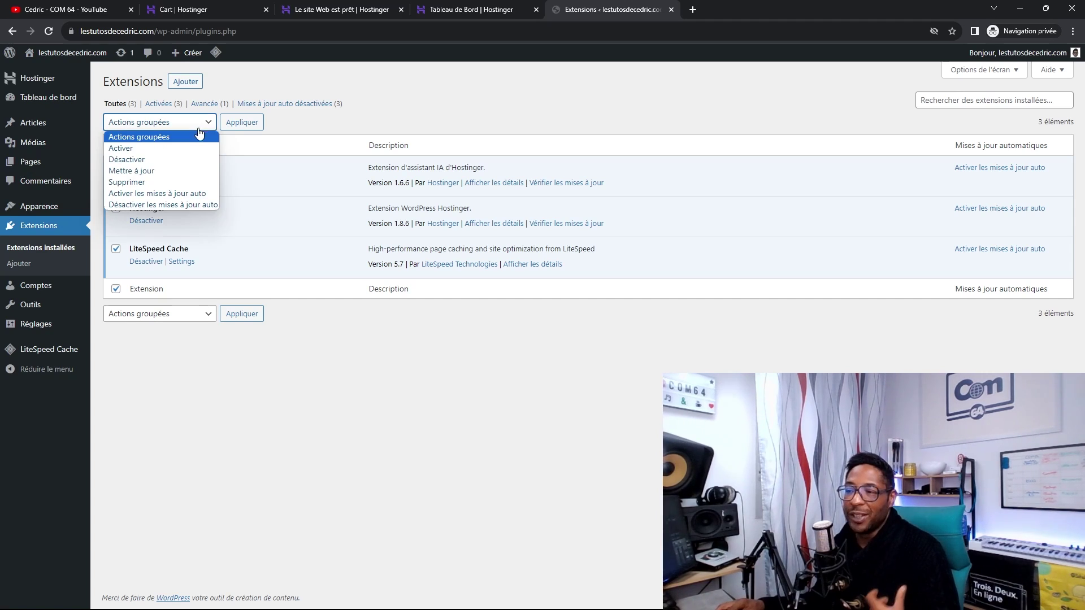
click(141, 178)
click(242, 123)
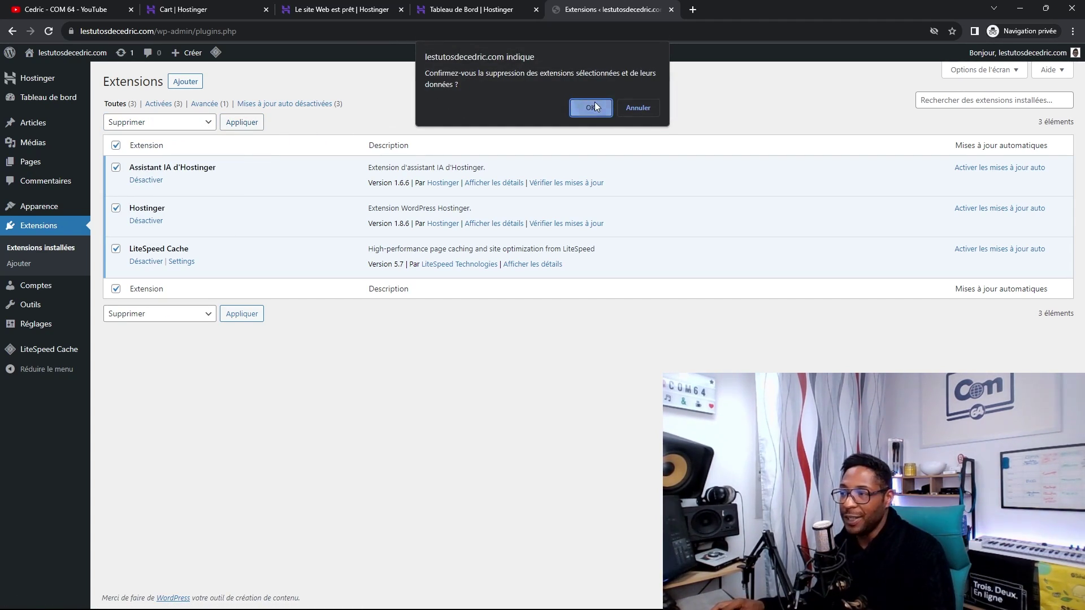
click(592, 107)
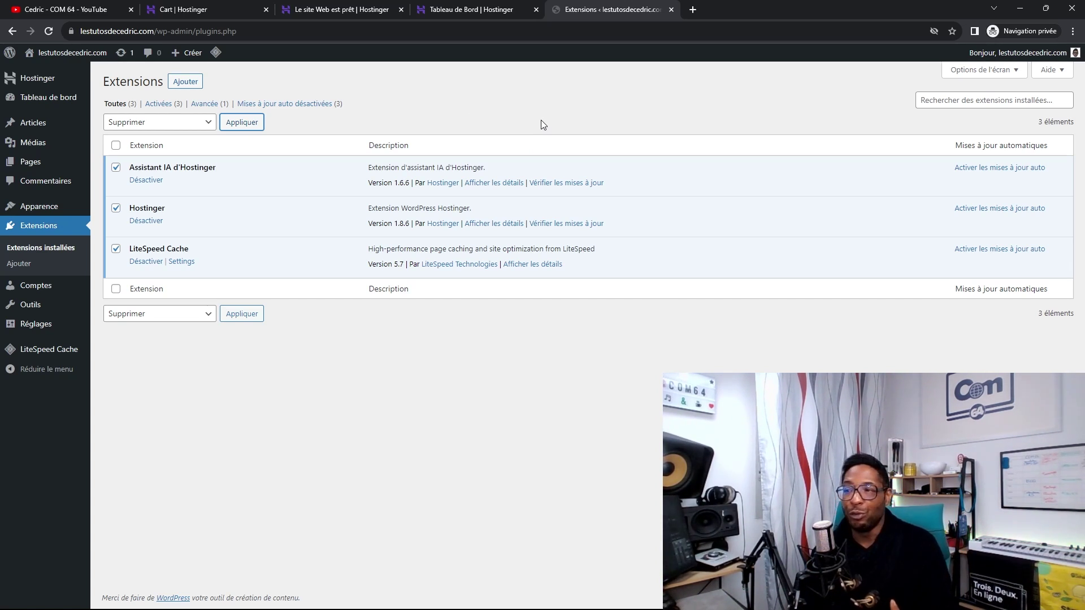
click(234, 124)
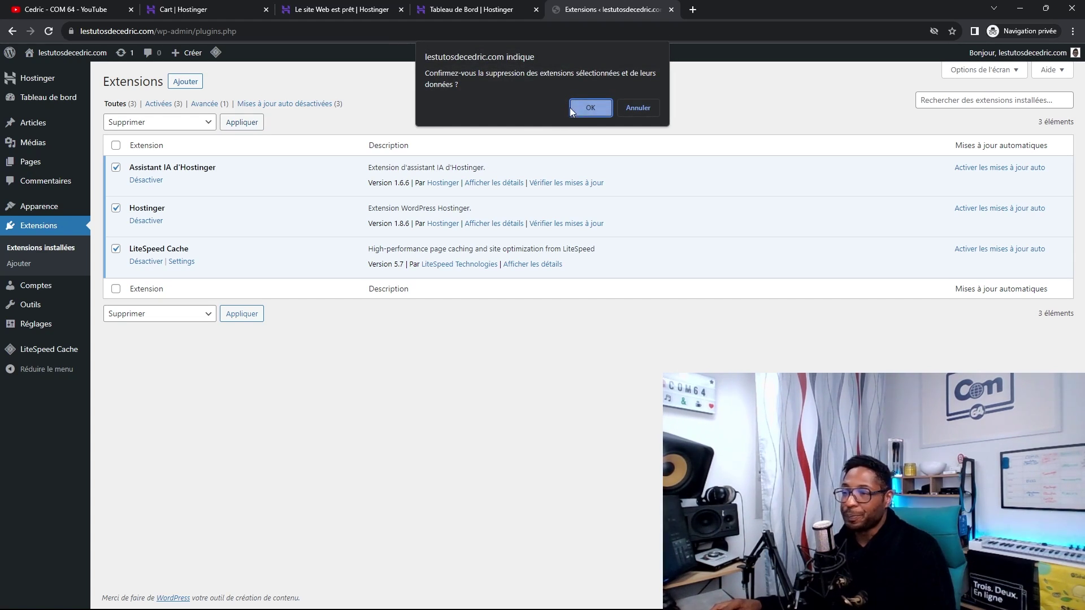
click(609, 107)
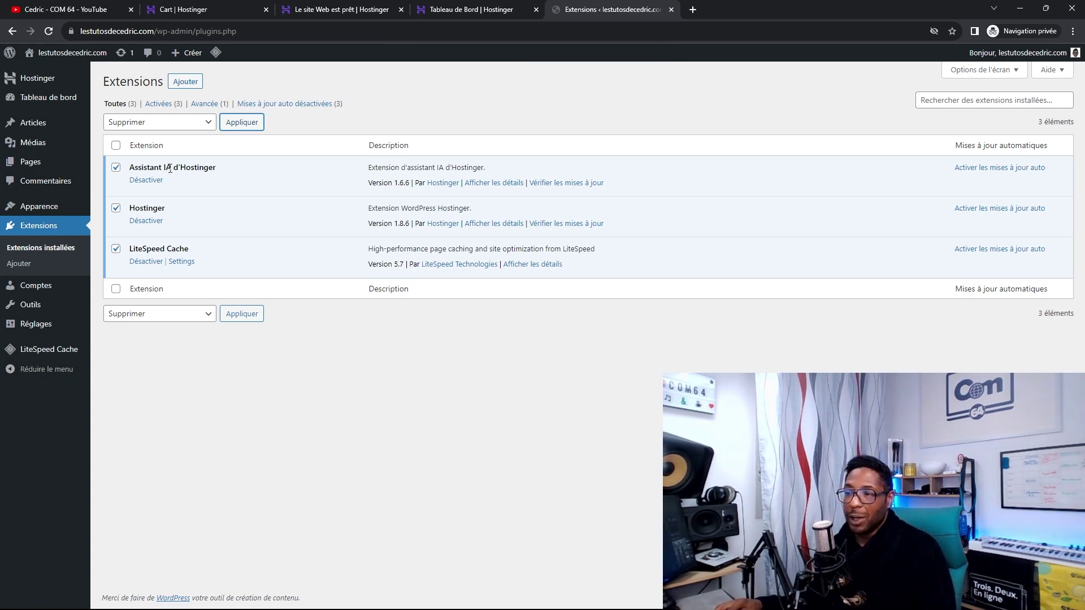
- Bulk-deactivate Assistant IA d'Hostinger, Hostinger and LiteSpeed Cache
click(212, 127)
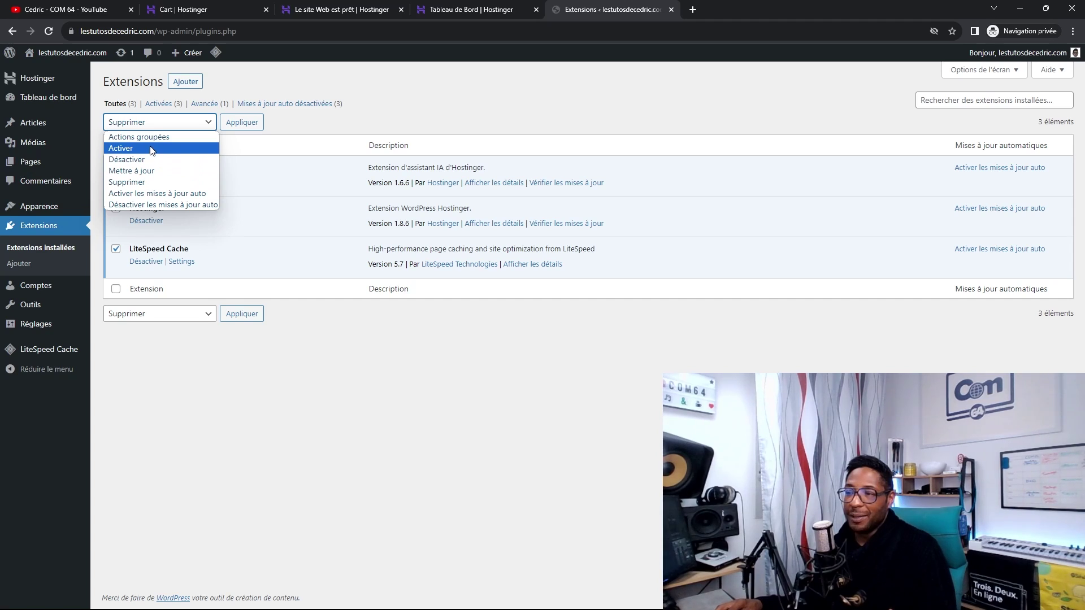
click(164, 160)
click(241, 123)
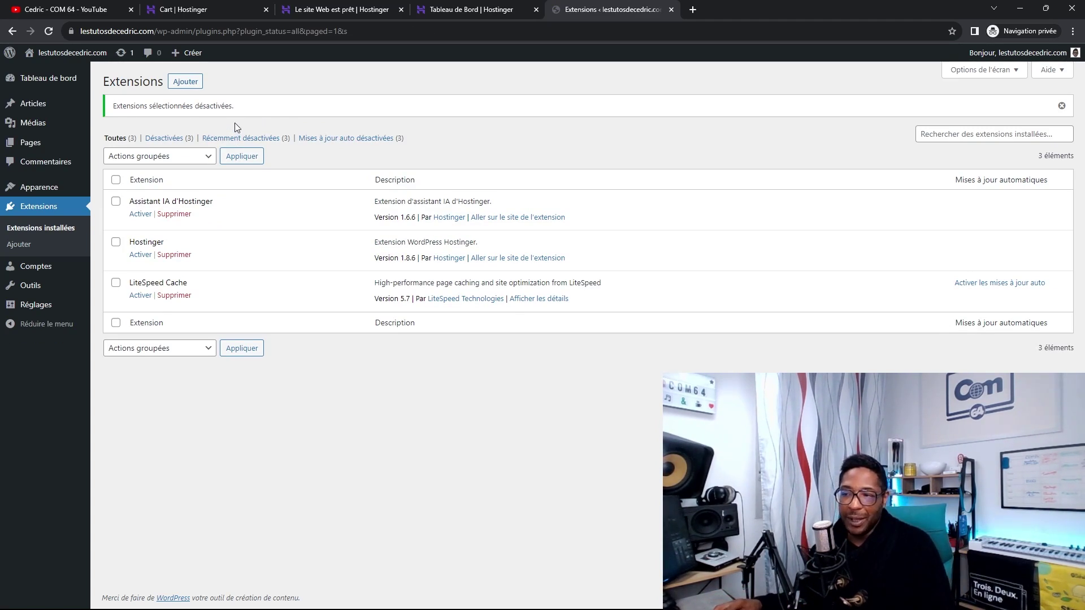
- Select the three deactivated plugins and permanently delete them
click(116, 180)
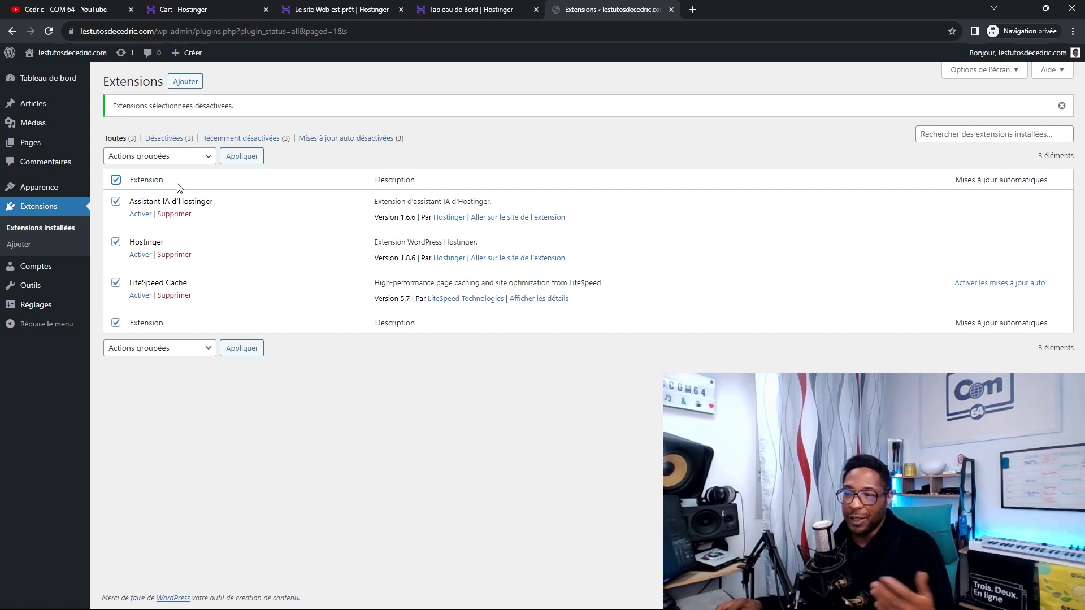
click(202, 160)
click(136, 216)
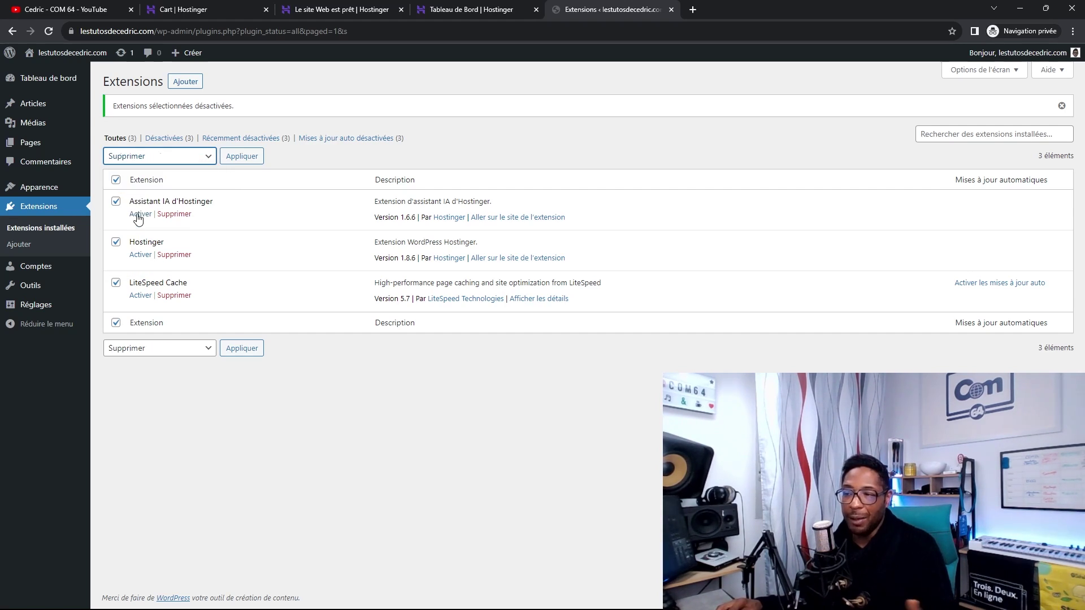
click(251, 157)
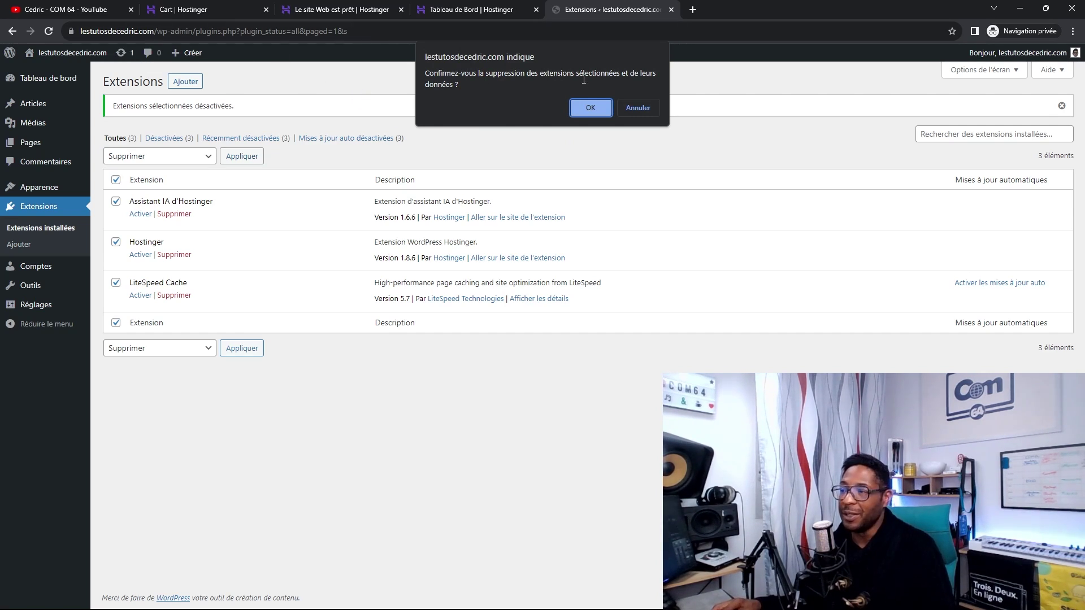
click(591, 109)
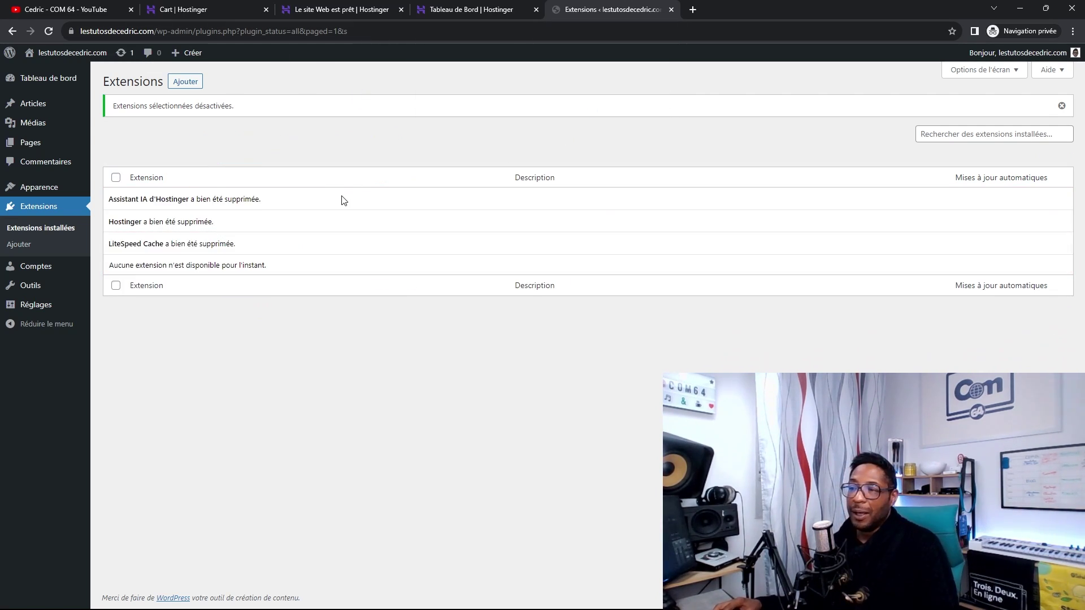
- Check the installed themes and updates, then view the live front page in a new tab
click(59, 186)
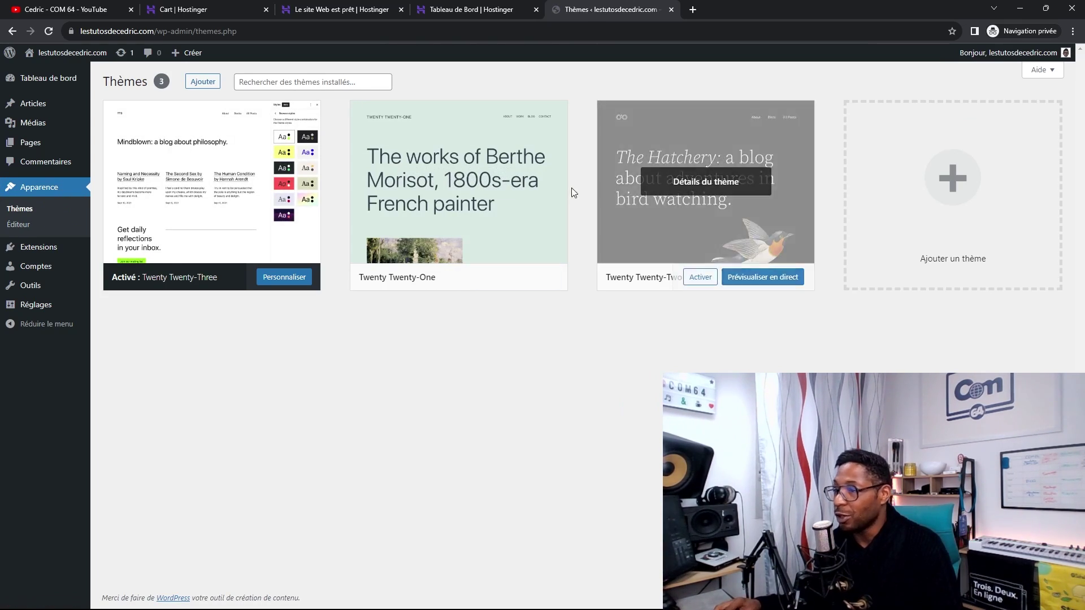
click(121, 52)
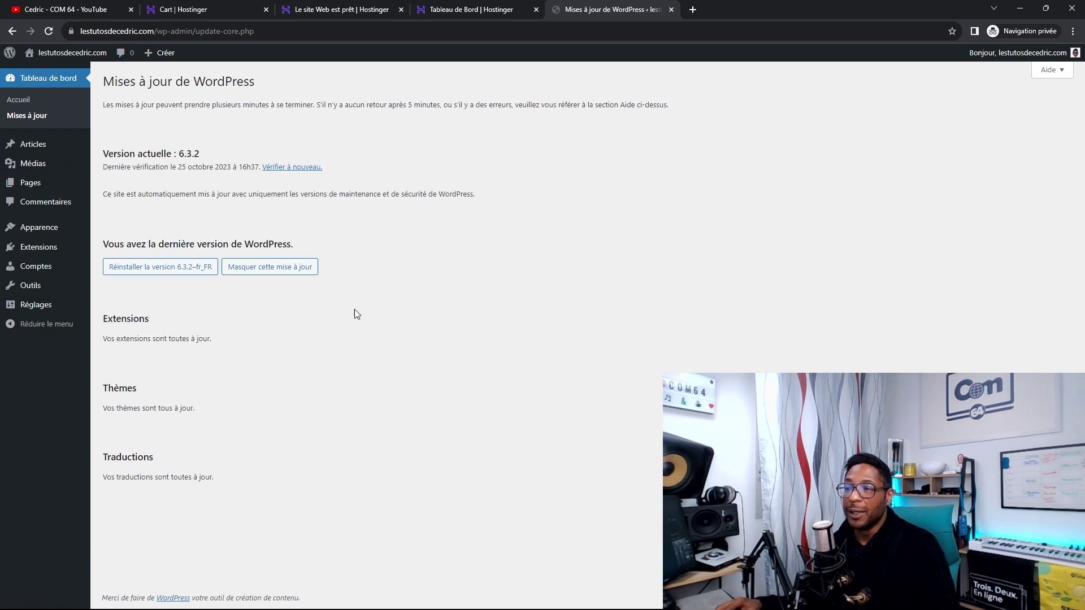
click(27, 78)
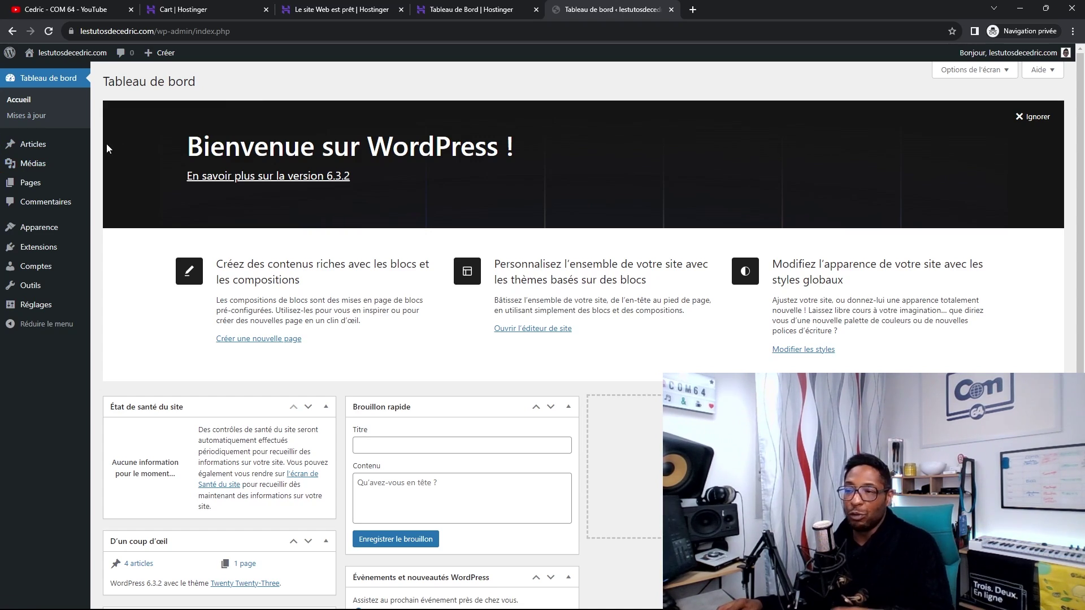
right_click(67, 52)
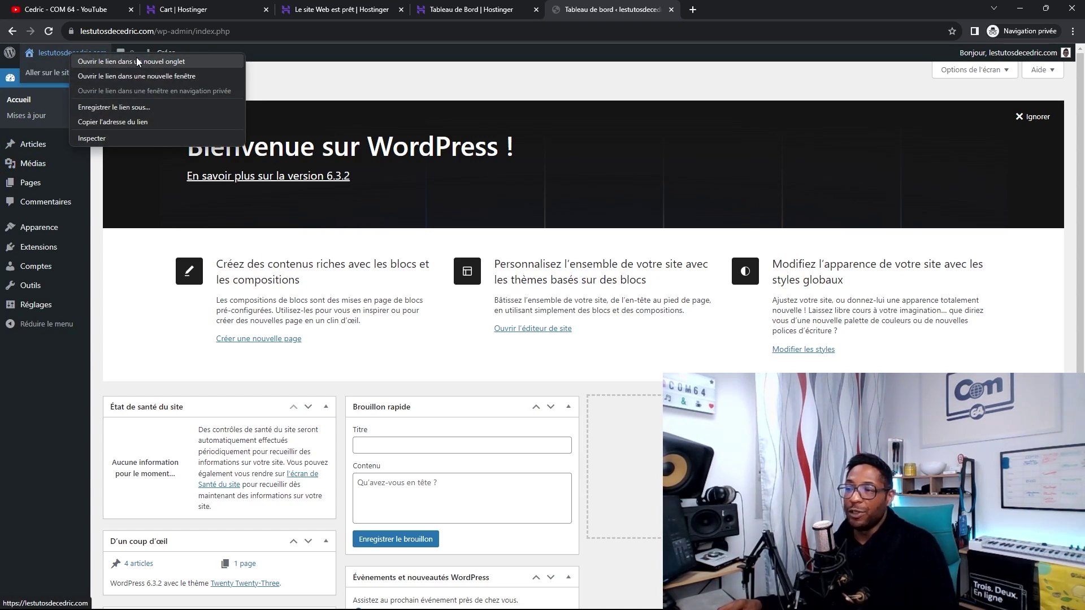
click(136, 58)
key(ctrl+Tab)
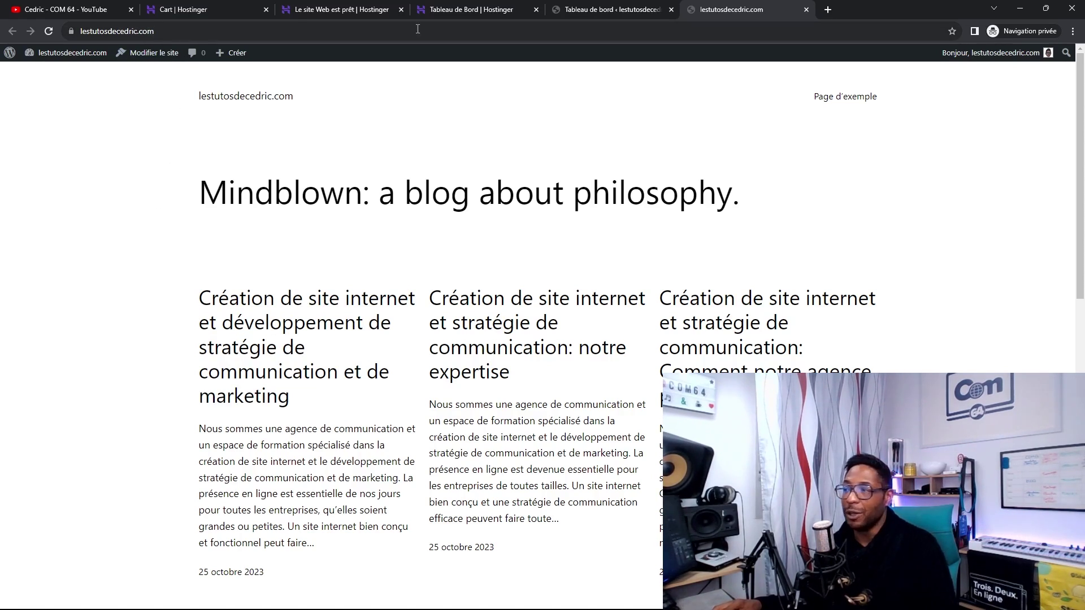
- Close the stray private tab and return to the lestutosdecedric.com admin dashboard
click(826, 9)
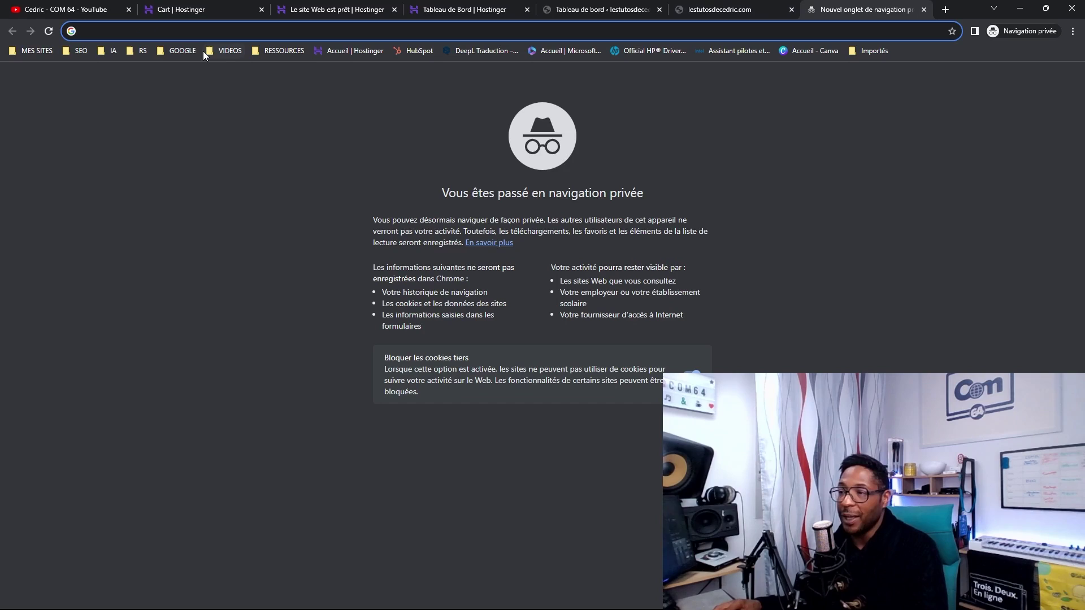
click(179, 50)
mouse_move(217, 50)
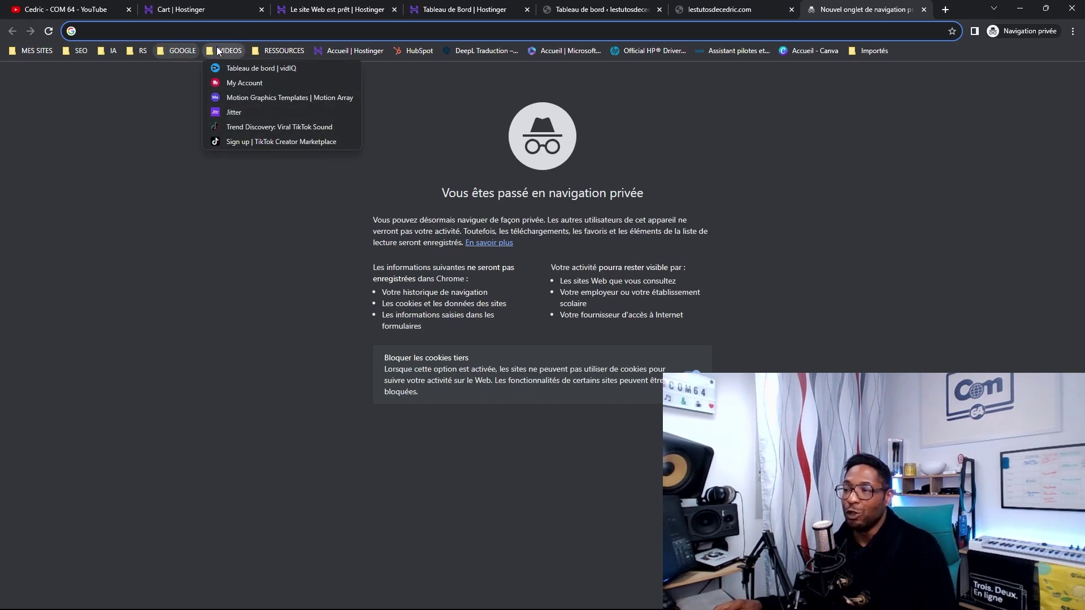
click(925, 10)
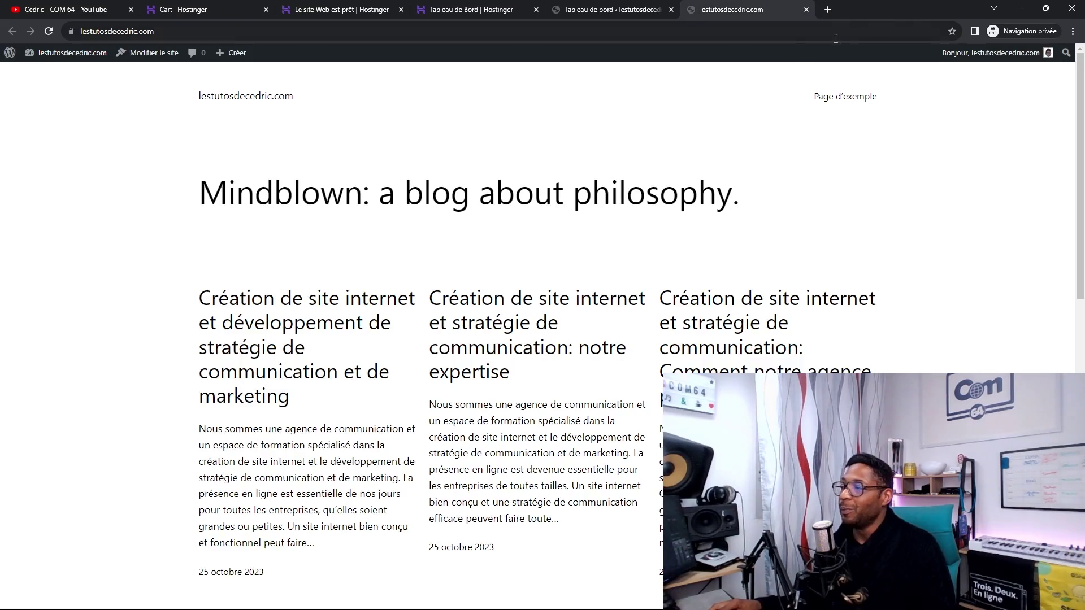
click(602, 12)
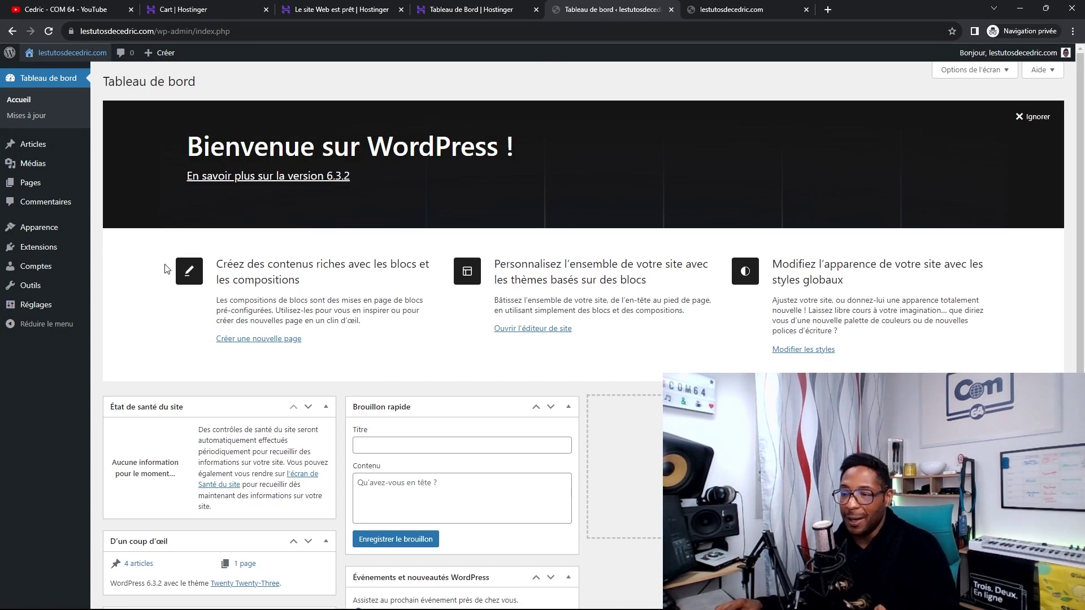
- Search 'WPVIVID' under Extensions > Ajouter, then install and activate the WPvivid backup plugin
mouse_move(42, 249)
click(117, 265)
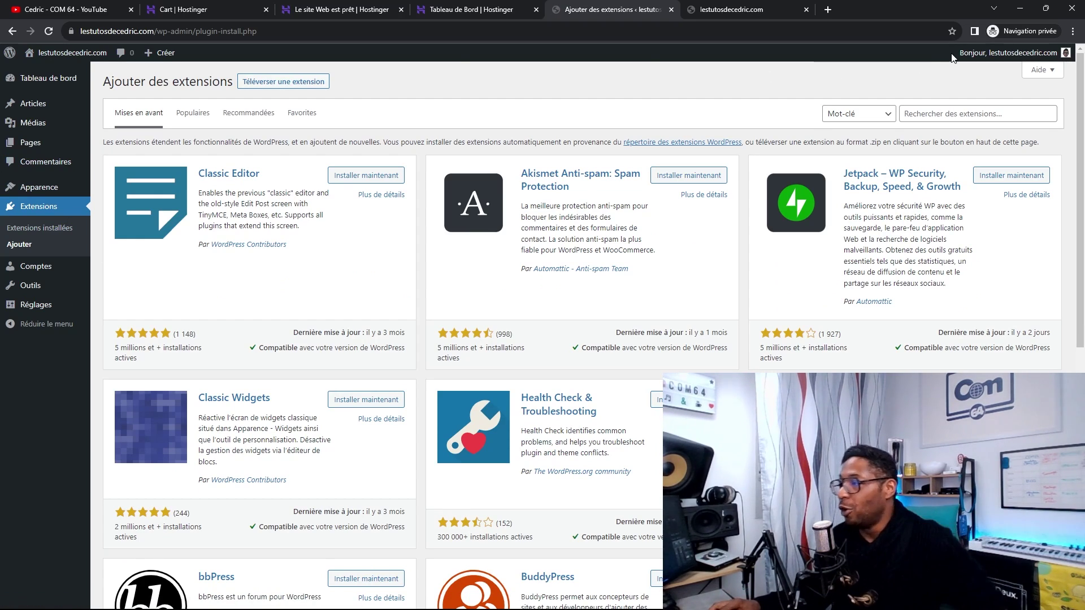
click(952, 114)
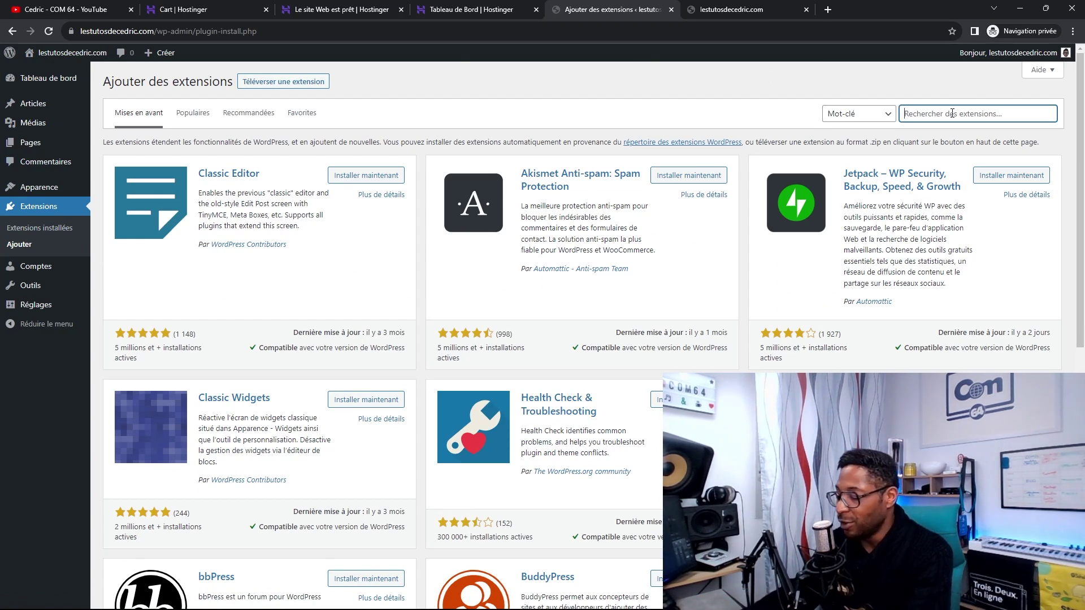
text(WPV)
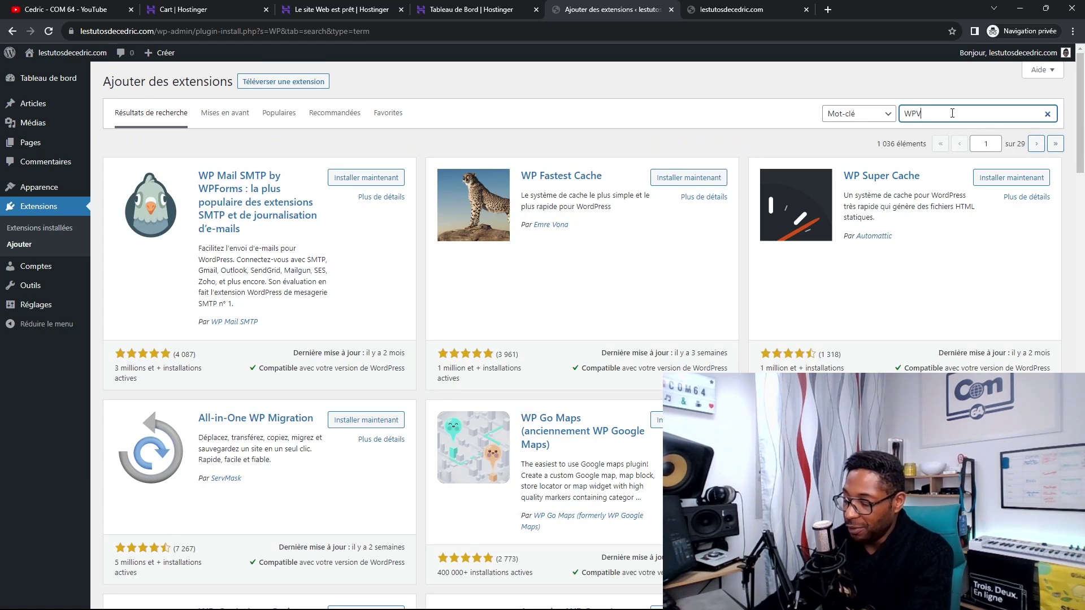
text(IVID)
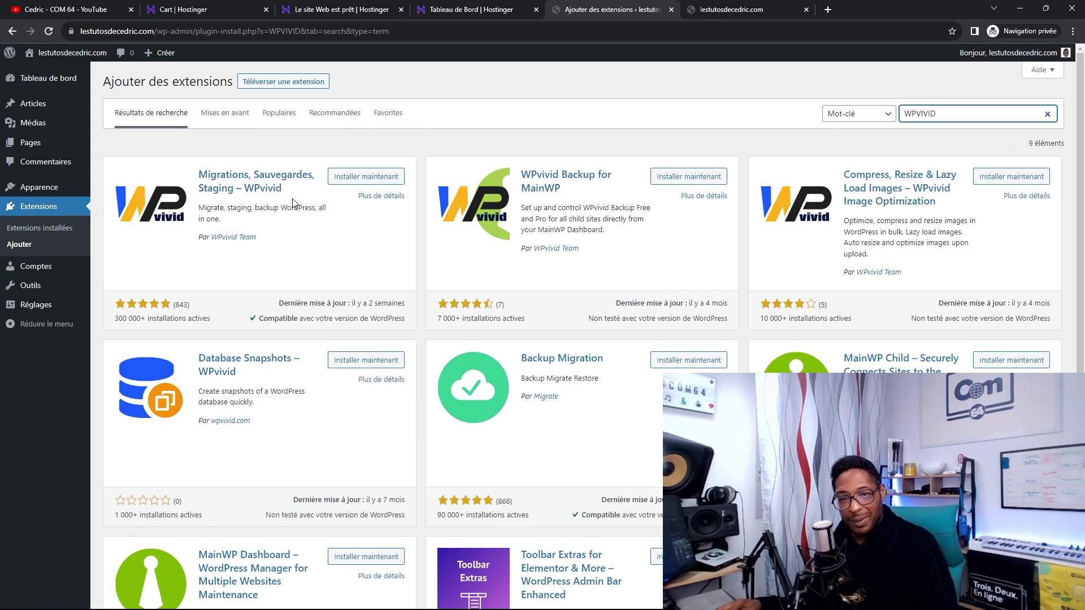
click(365, 177)
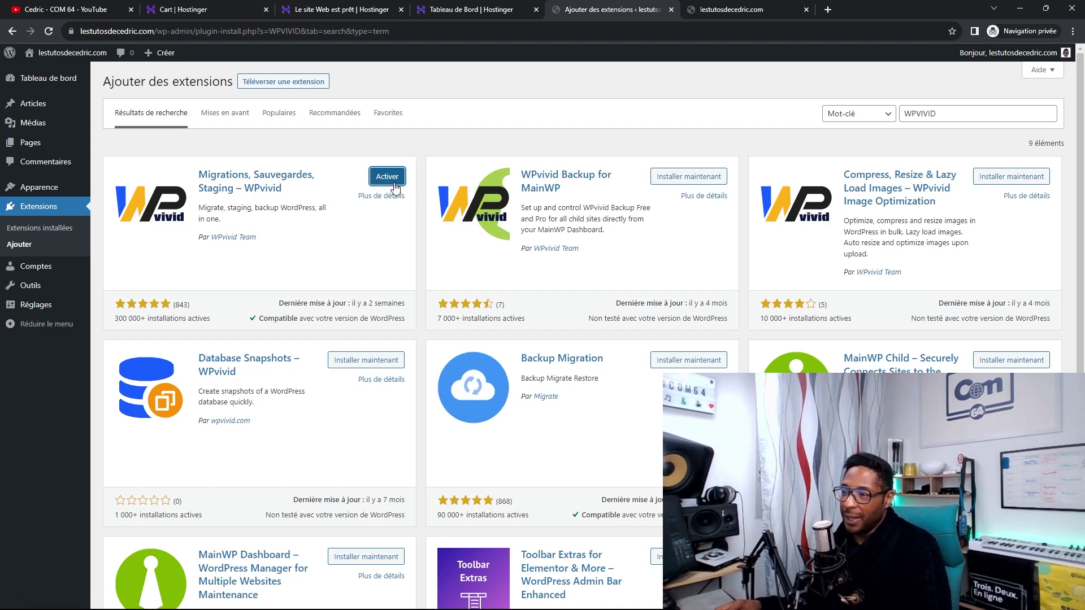
click(390, 180)
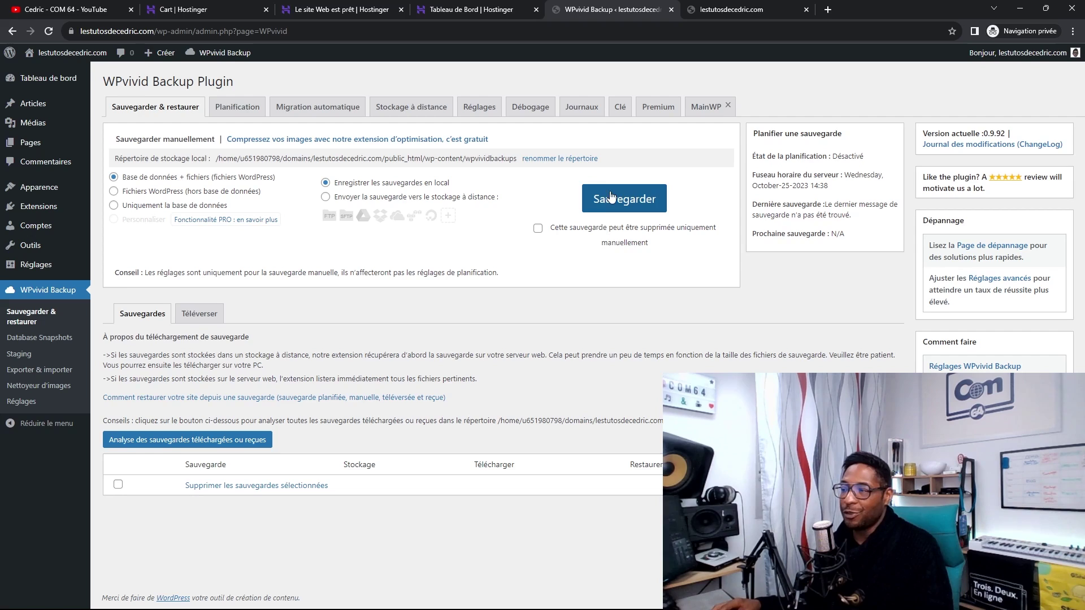
- From Local, open COM 64's WordPress admin, dismiss the Translate popup, and go to WPvivid Backup
mouse_move(339, 609)
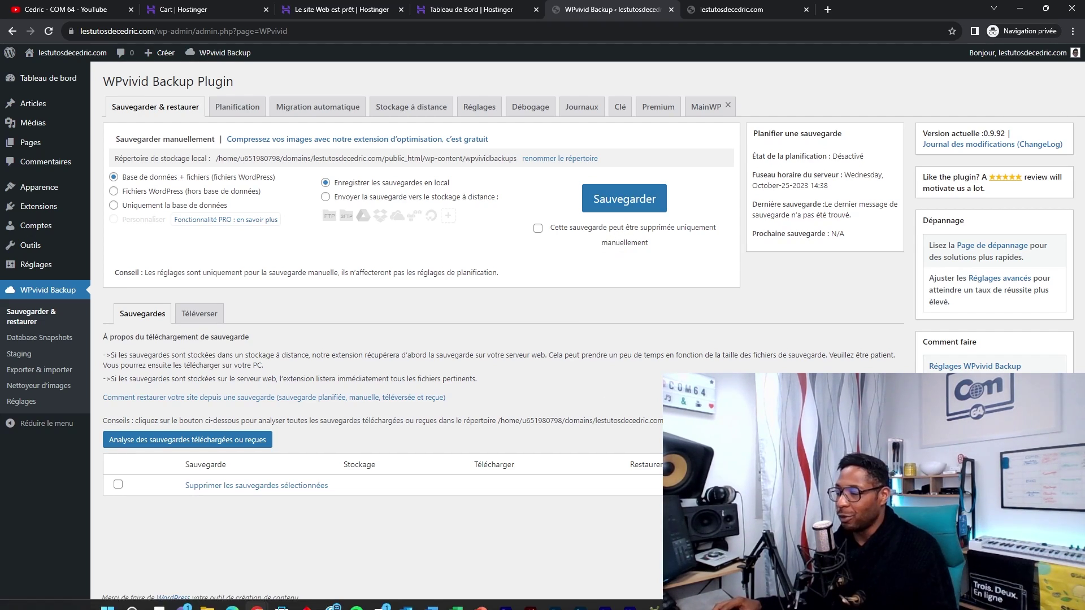
key(alt+Tab)
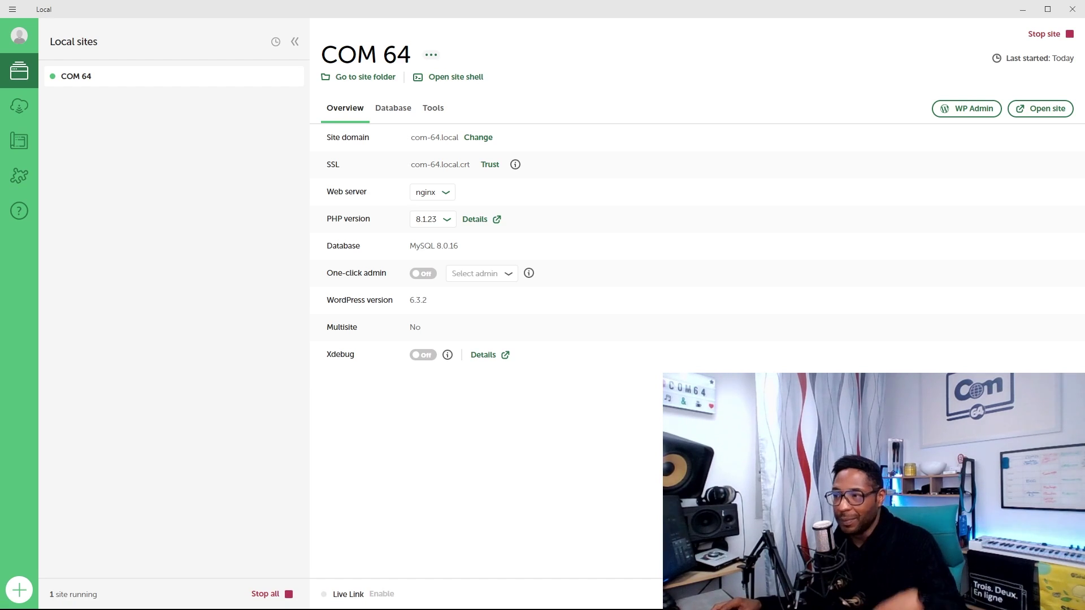
click(972, 111)
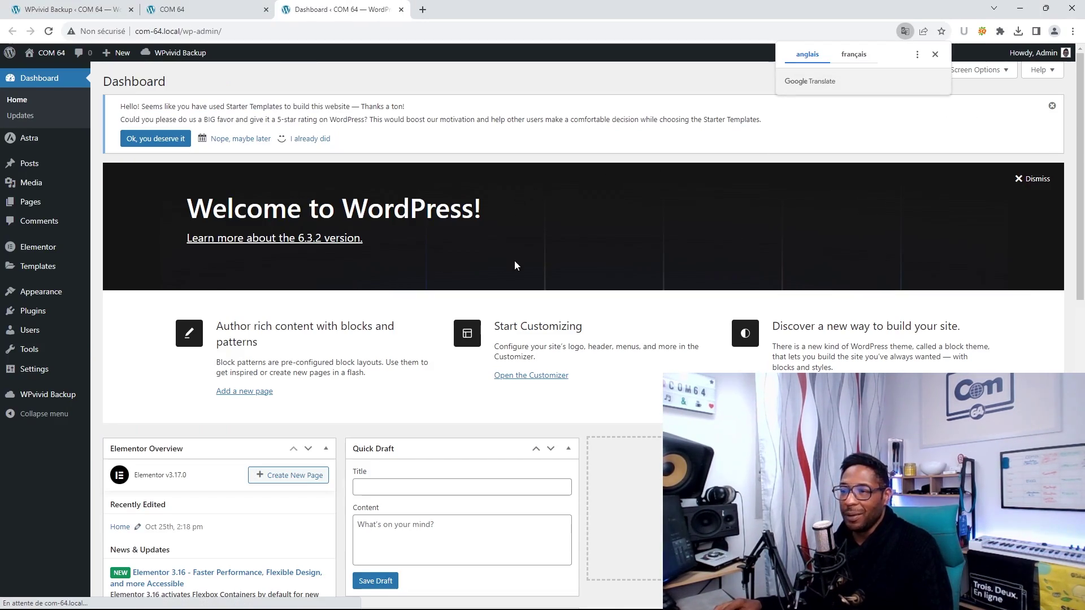
click(936, 56)
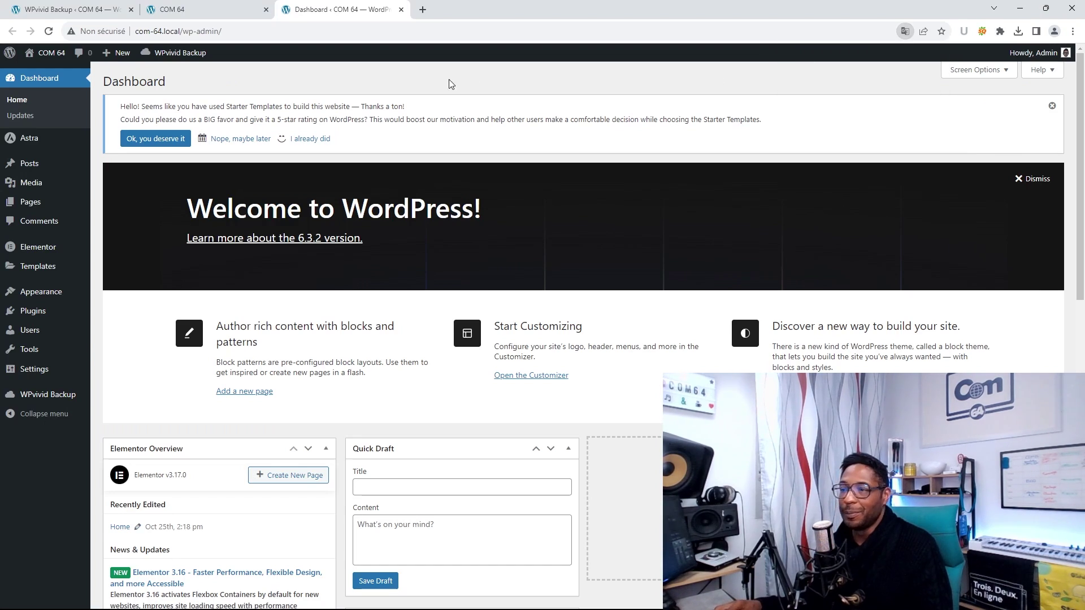
mouse_move(49, 264)
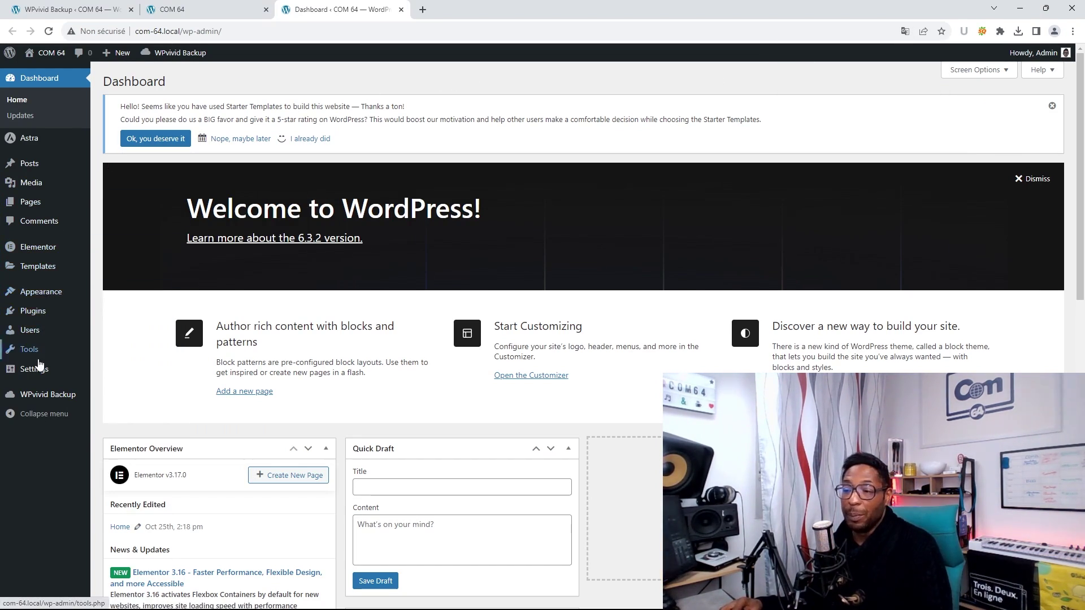
click(42, 399)
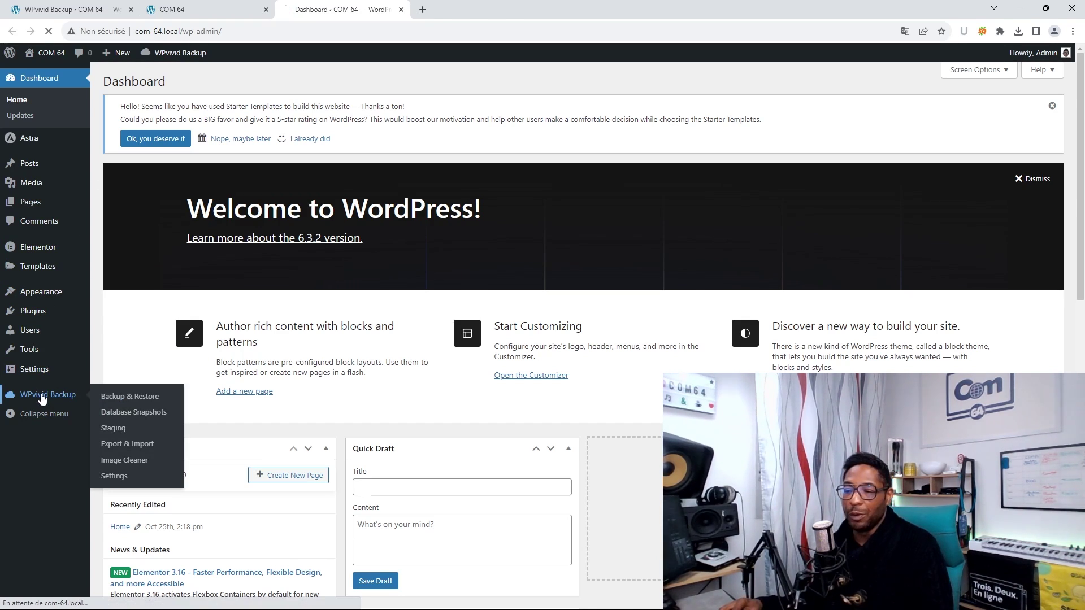
- Start a manual-deletion-only database-plus-files backup of COM 64 with Backup Now
scroll(355, 368, down, 1)
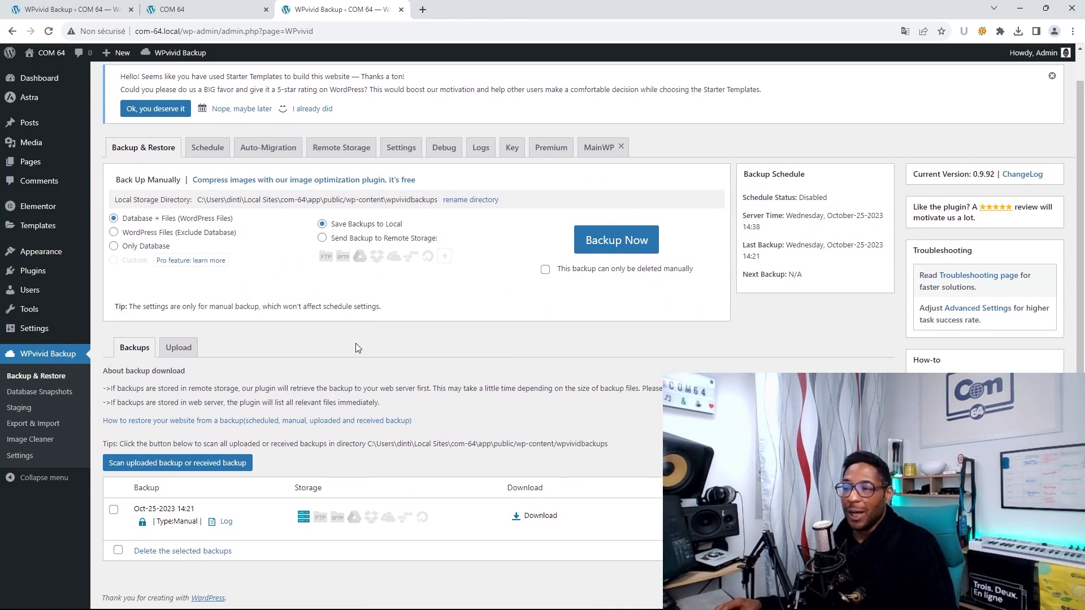
scroll(332, 364, up, 1)
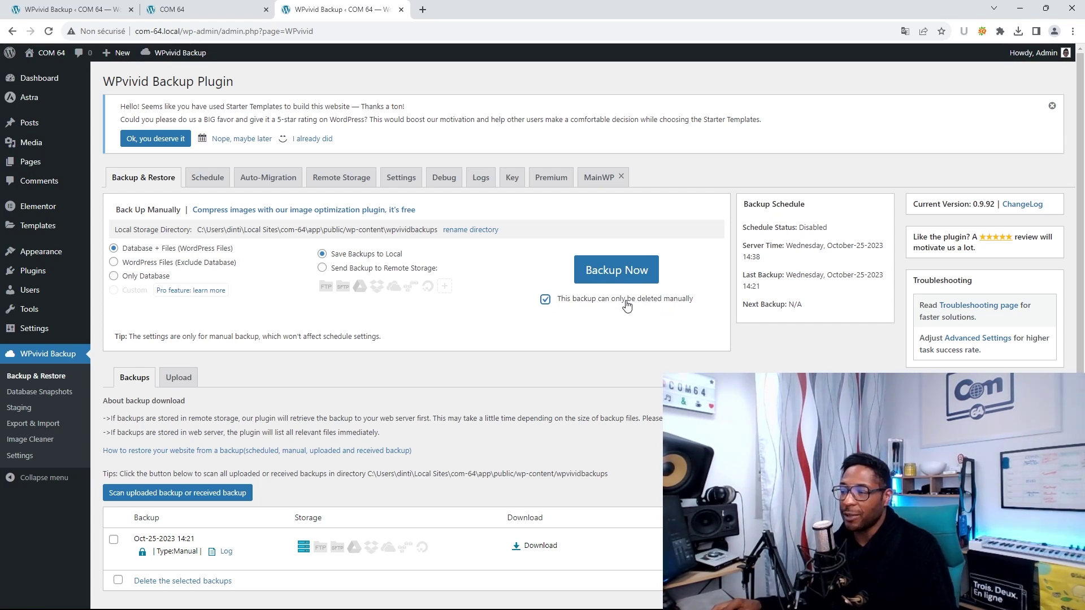
click(620, 269)
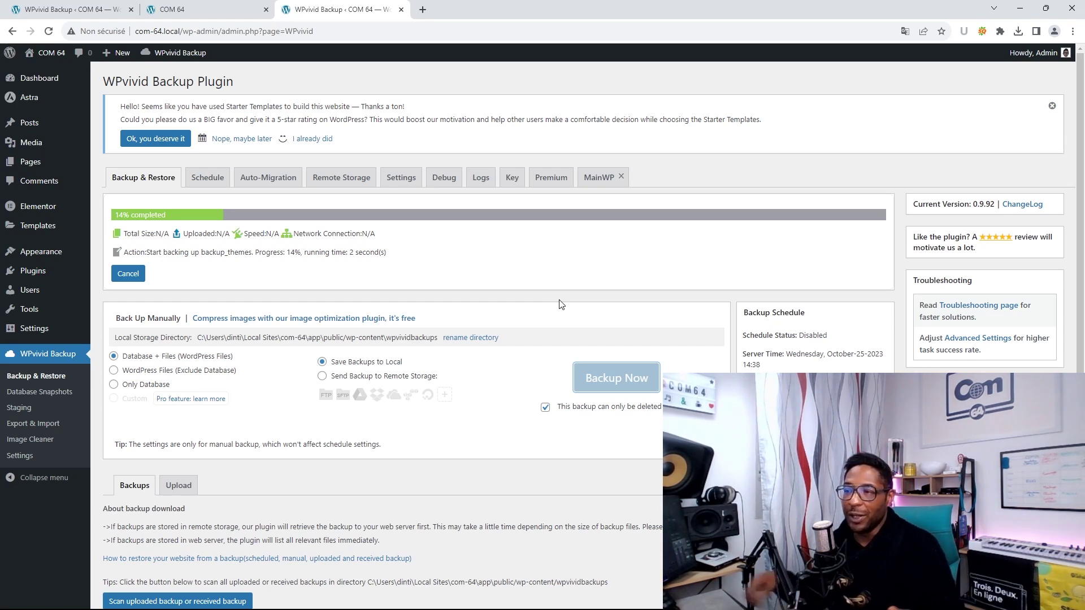
- Preview the local site's front page in a new tab, then return to the backup list
right_click(57, 49)
click(96, 58)
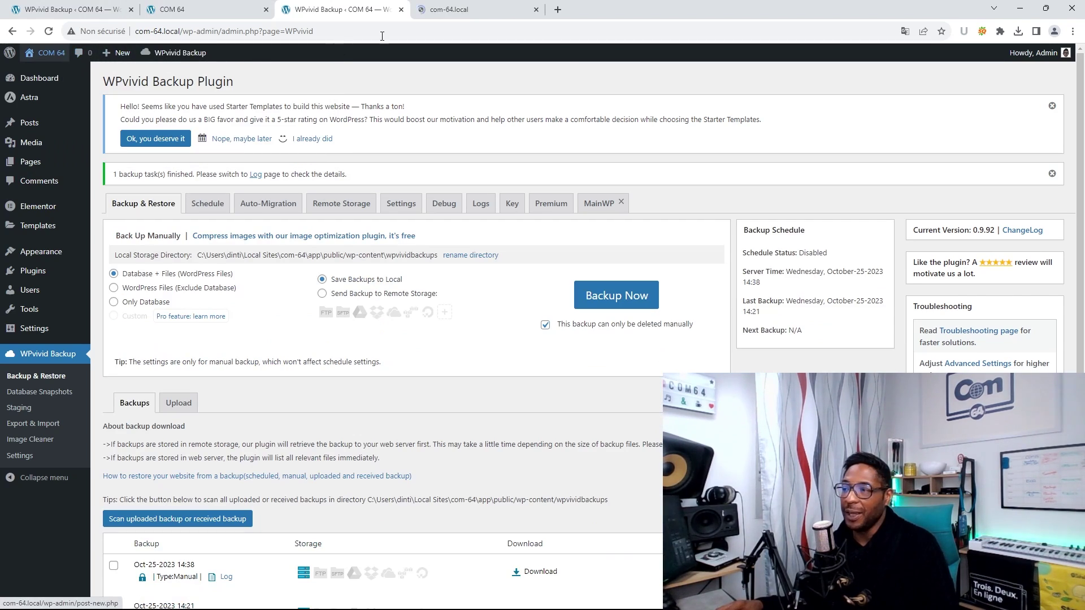
click(442, 10)
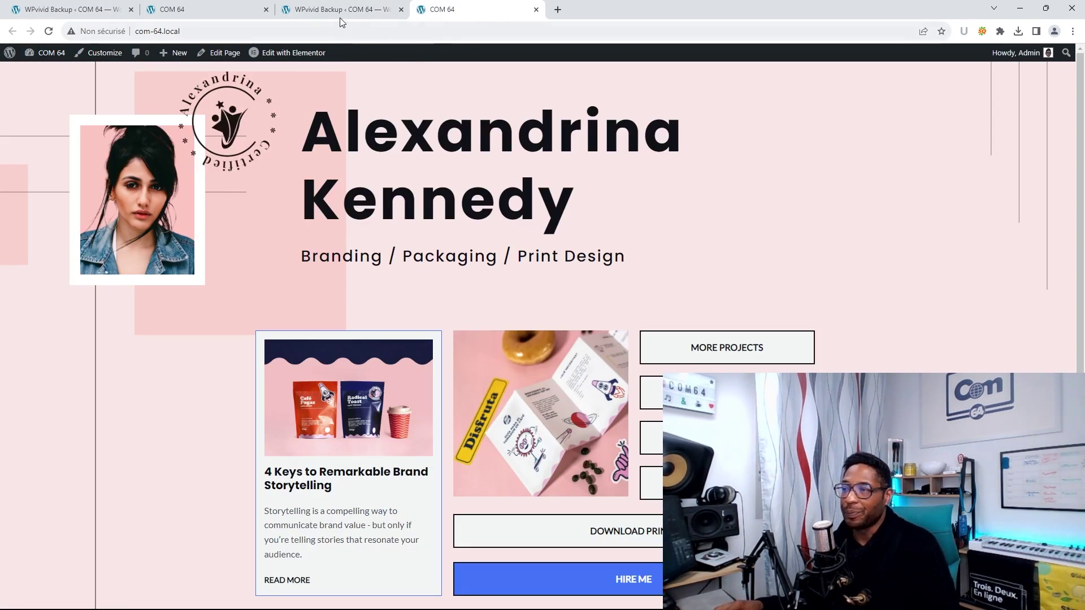
key(ctrl+shift+Tab)
scroll(413, 445, down, 2)
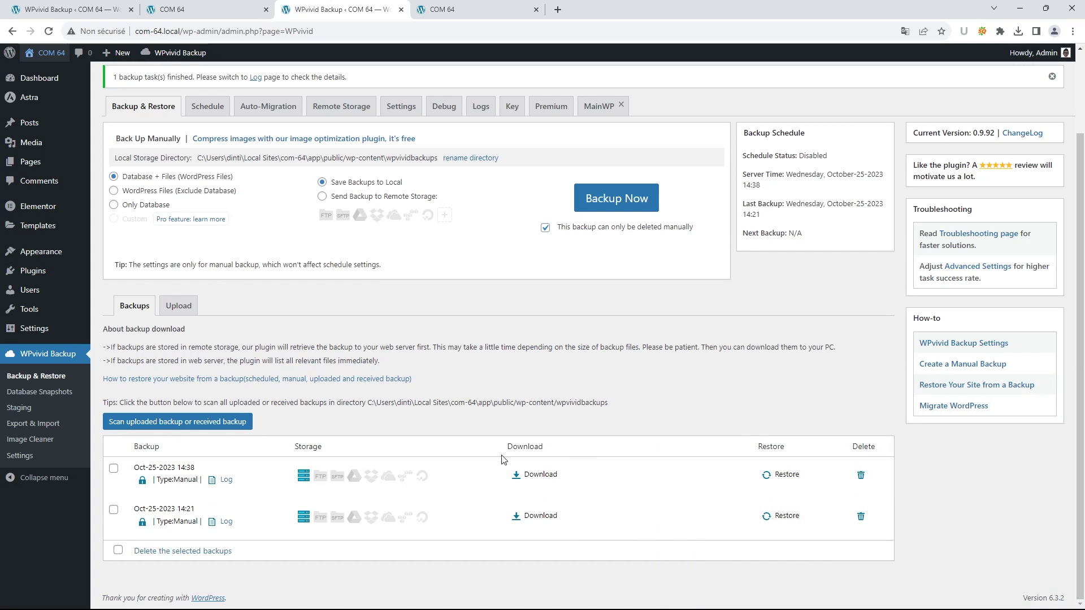
- Download the 42.42 MB 14:38 backup zip and watch its progress in Chrome's downloads
click(531, 474)
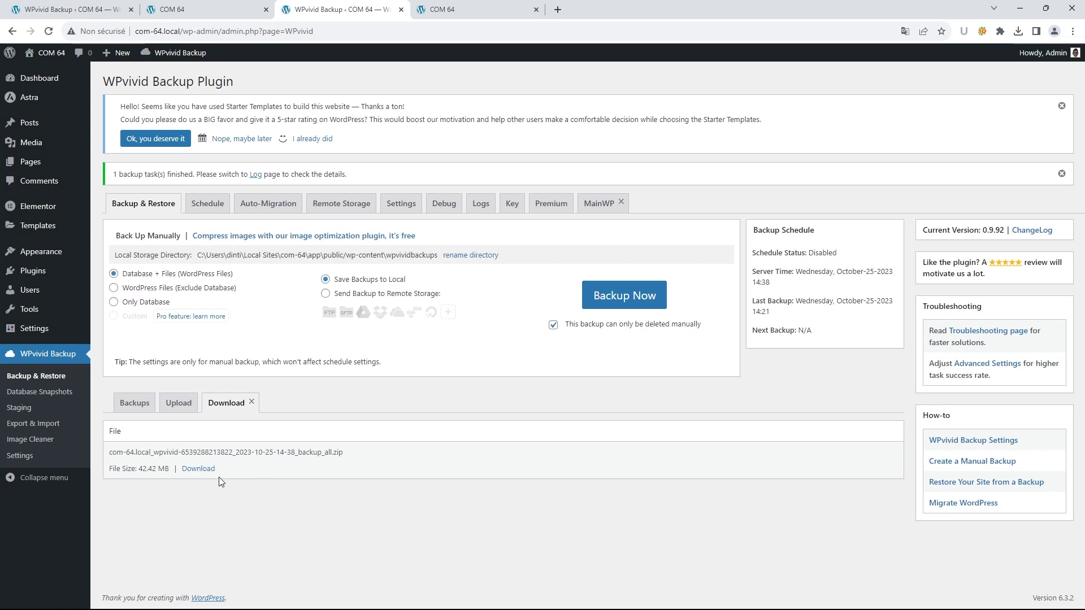
click(204, 470)
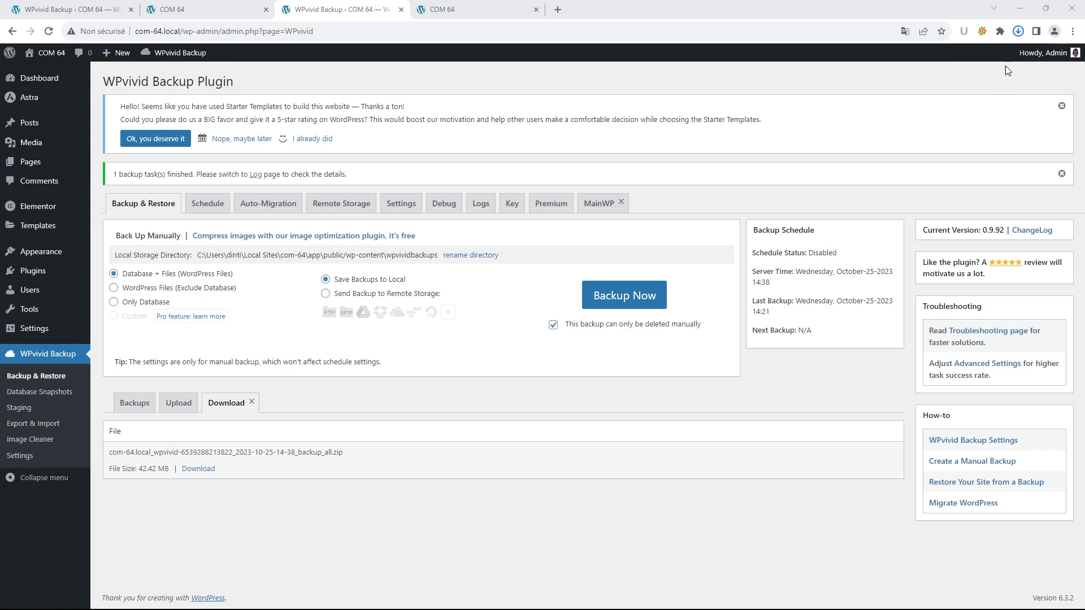
click(1018, 31)
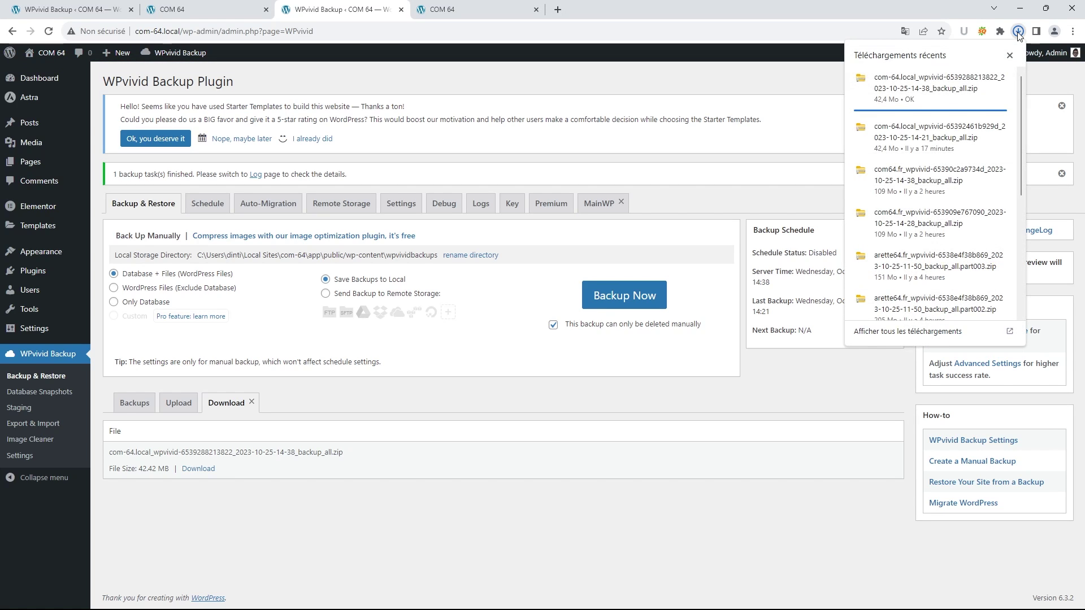
click(775, 80)
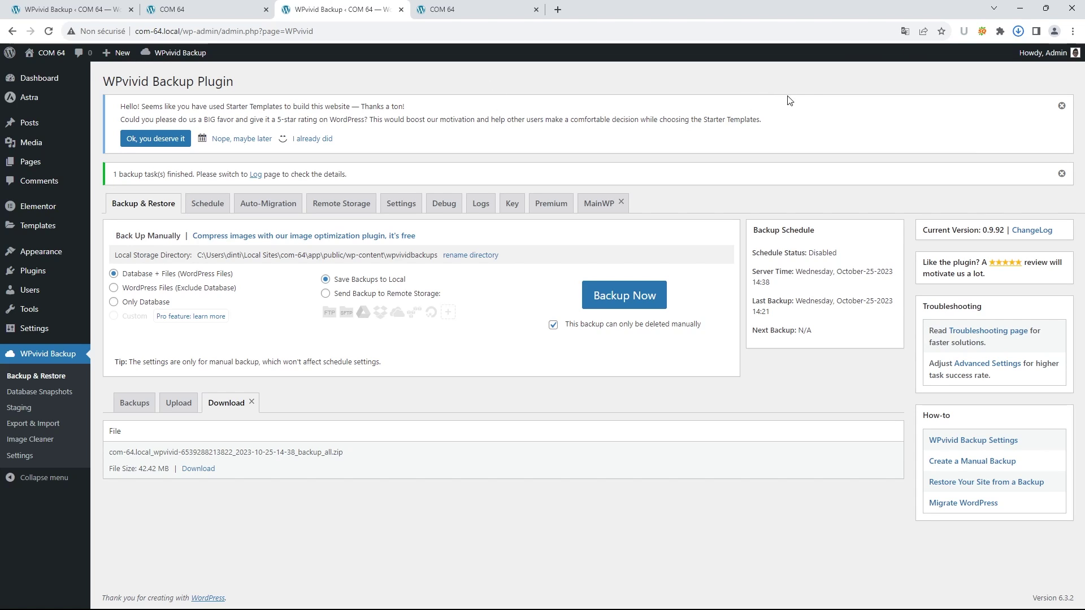
click(1018, 31)
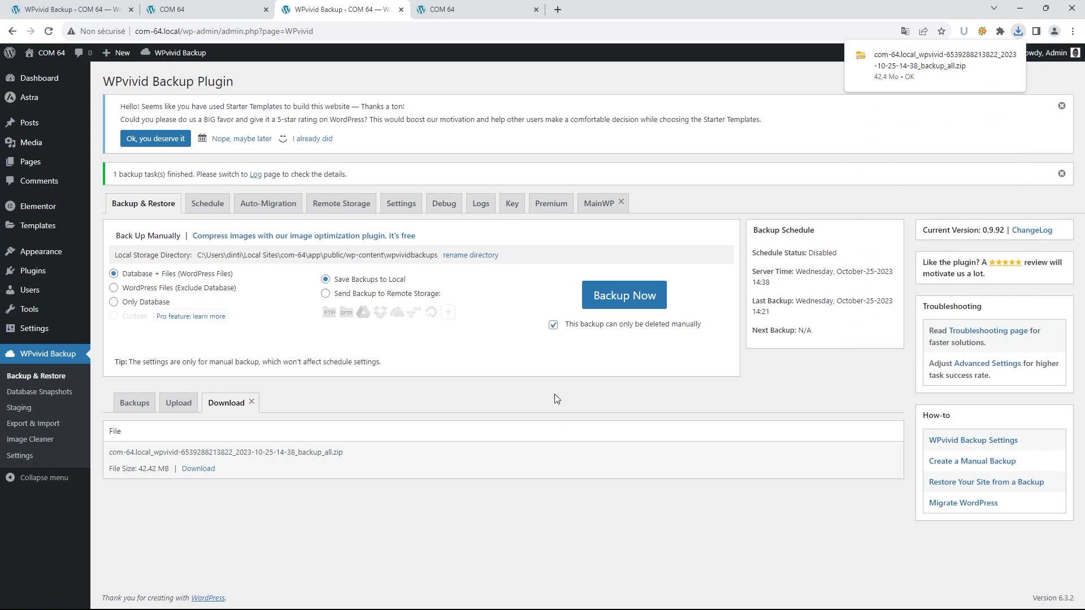
- Switch to the private Chrome window showing the hosted site's WPvivid Backup page
mouse_move(551, 609)
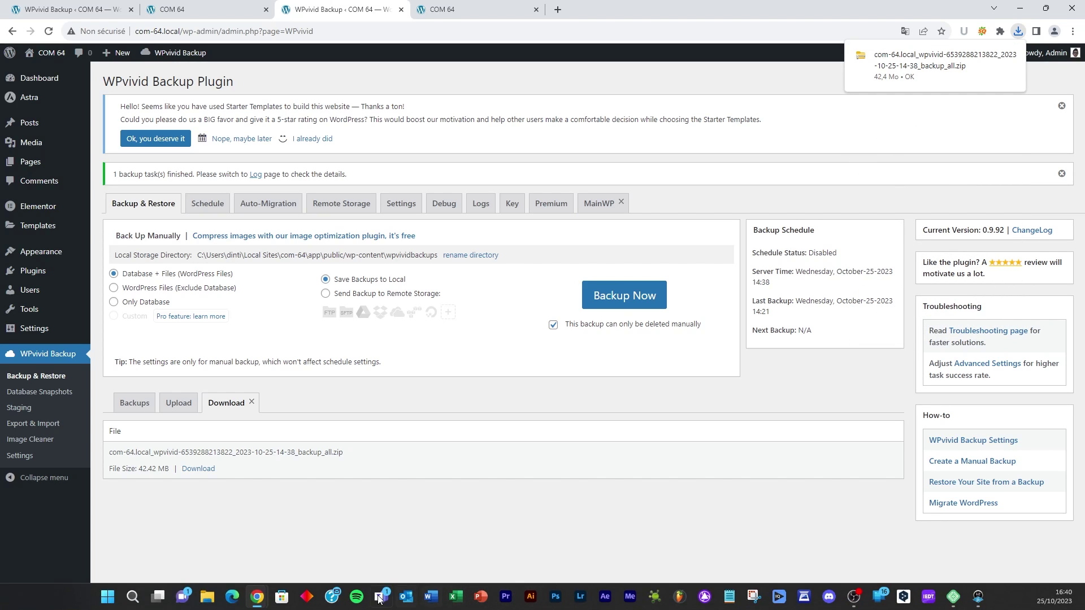
mouse_move(265, 602)
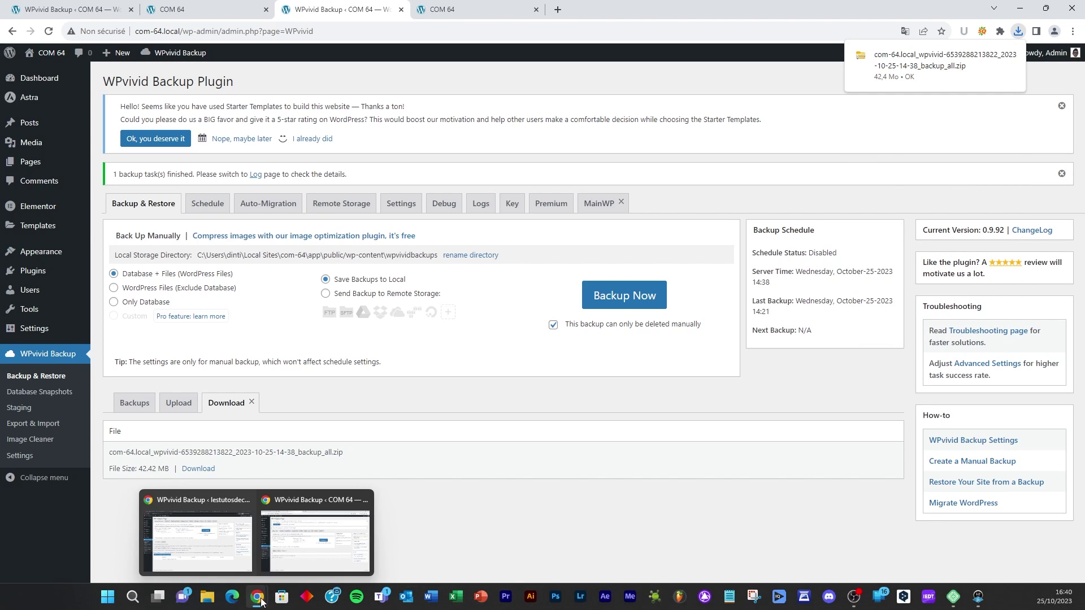
click(230, 543)
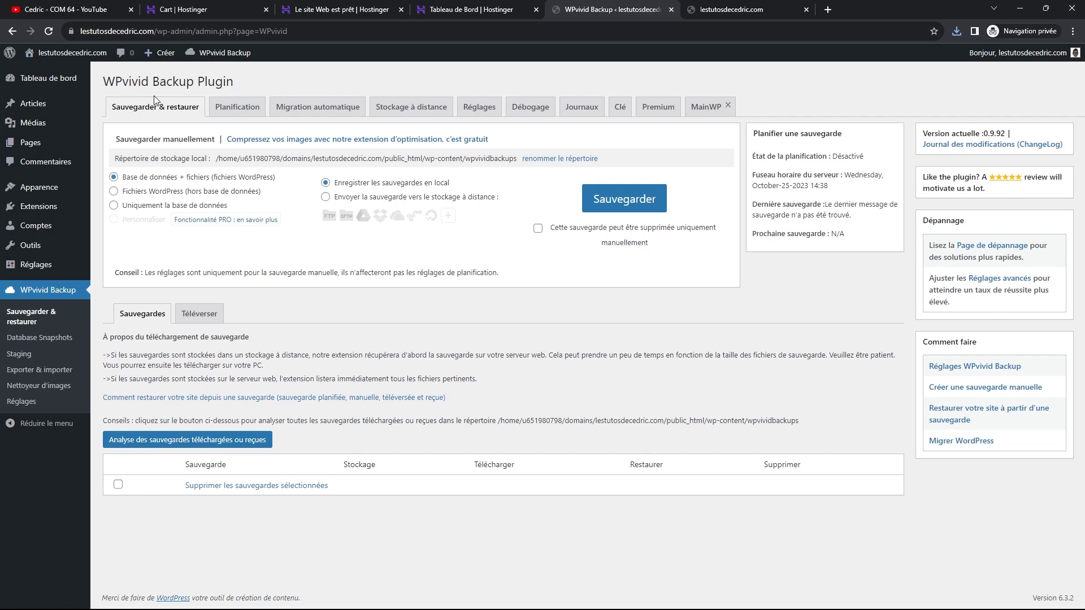
- Pick the newest com-64.local backup_all zip from Téléchargements for the WPvivid upload area
click(211, 317)
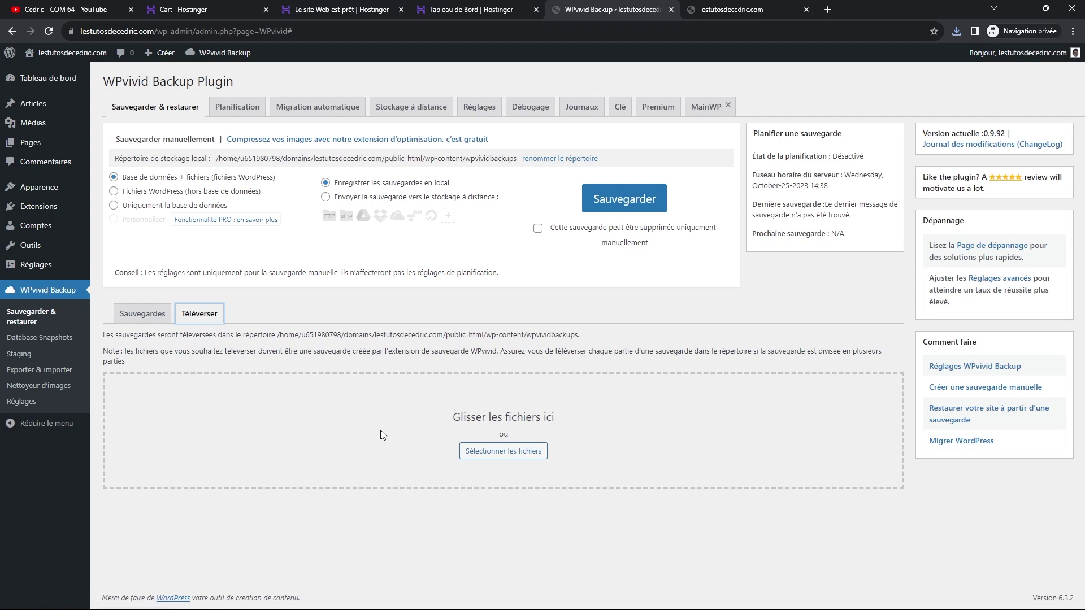
click(506, 456)
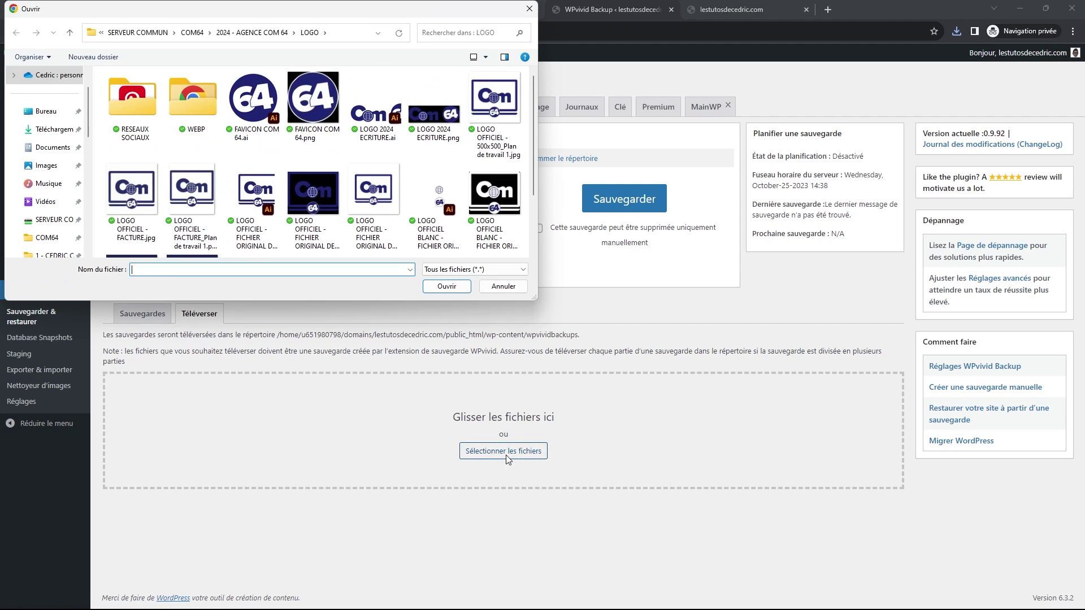
click(59, 130)
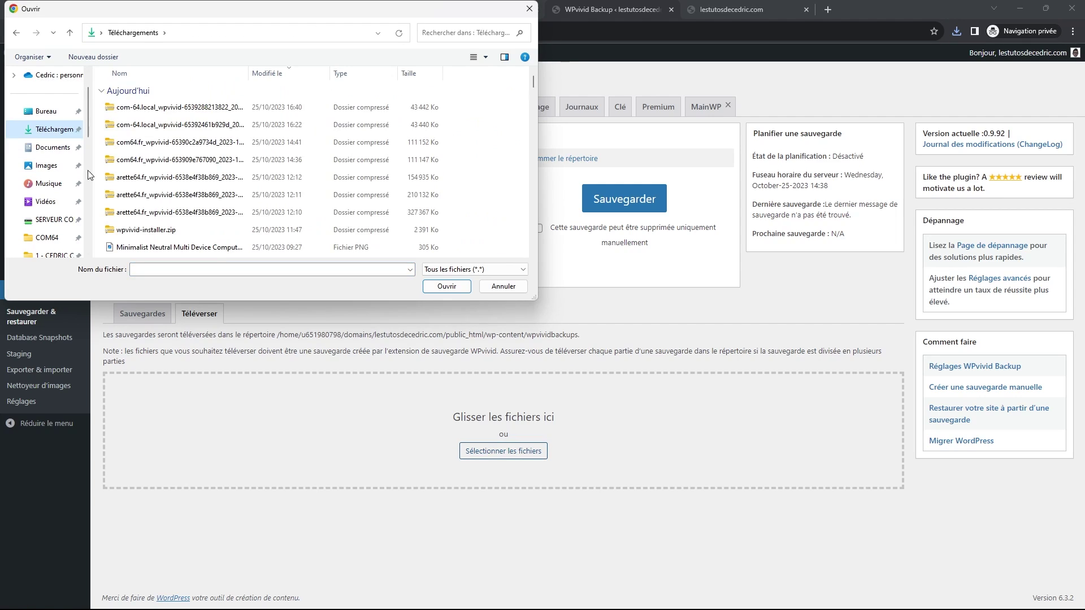
click(177, 111)
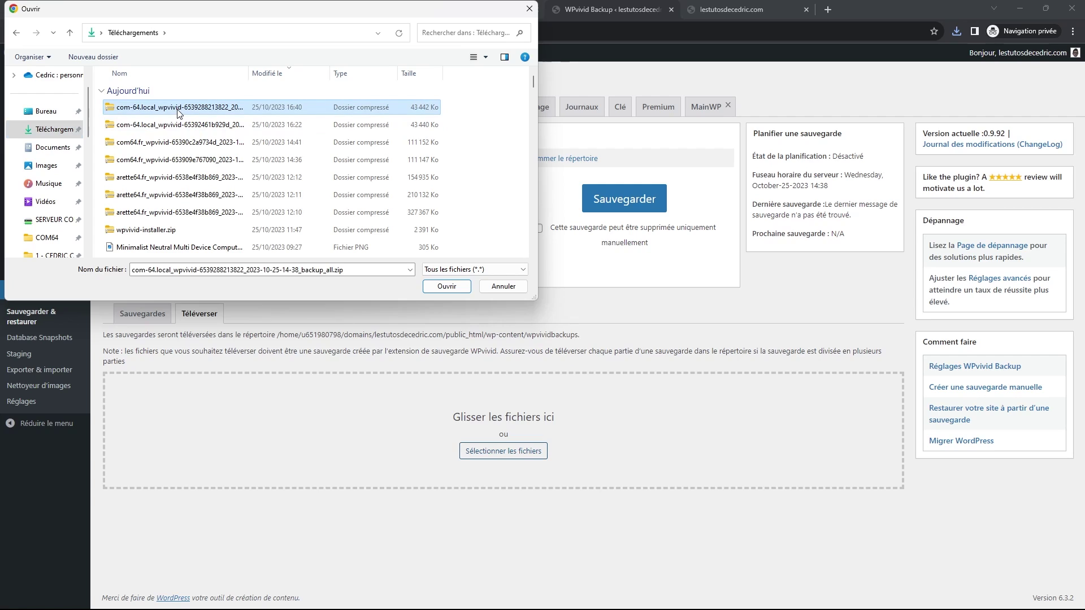
click(446, 286)
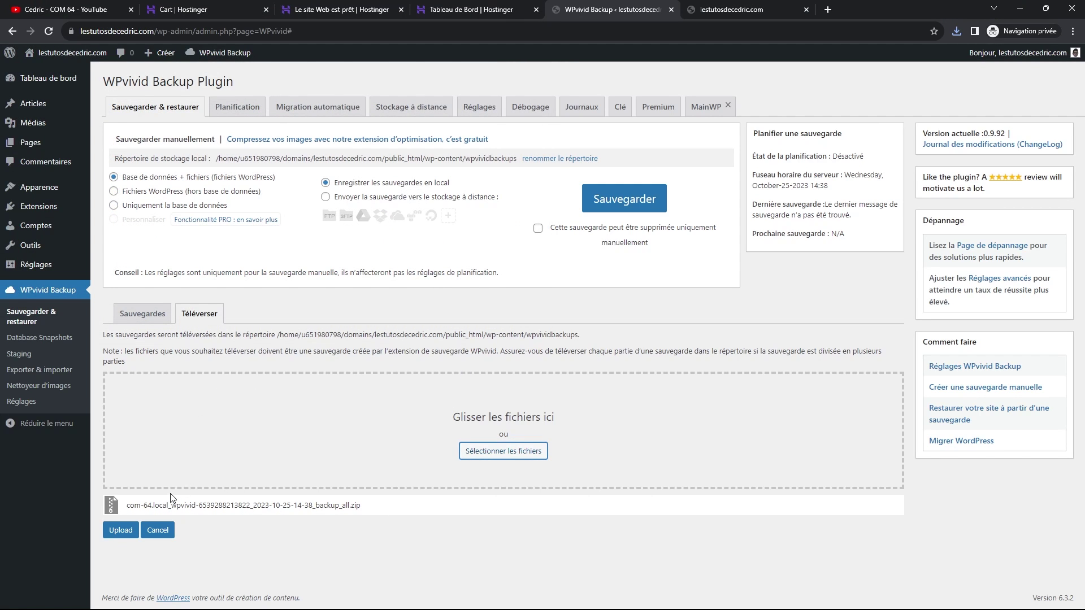
- Upload the 14:38 backup zip, then look through the Planification, Migration automatique and Stockage à distance tabs
click(121, 534)
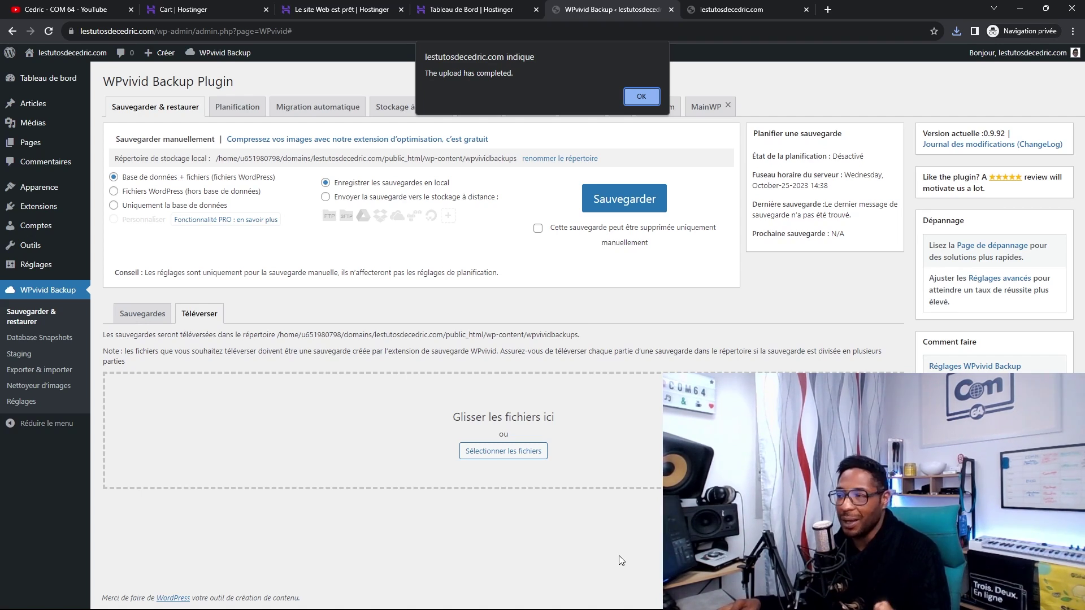
click(635, 98)
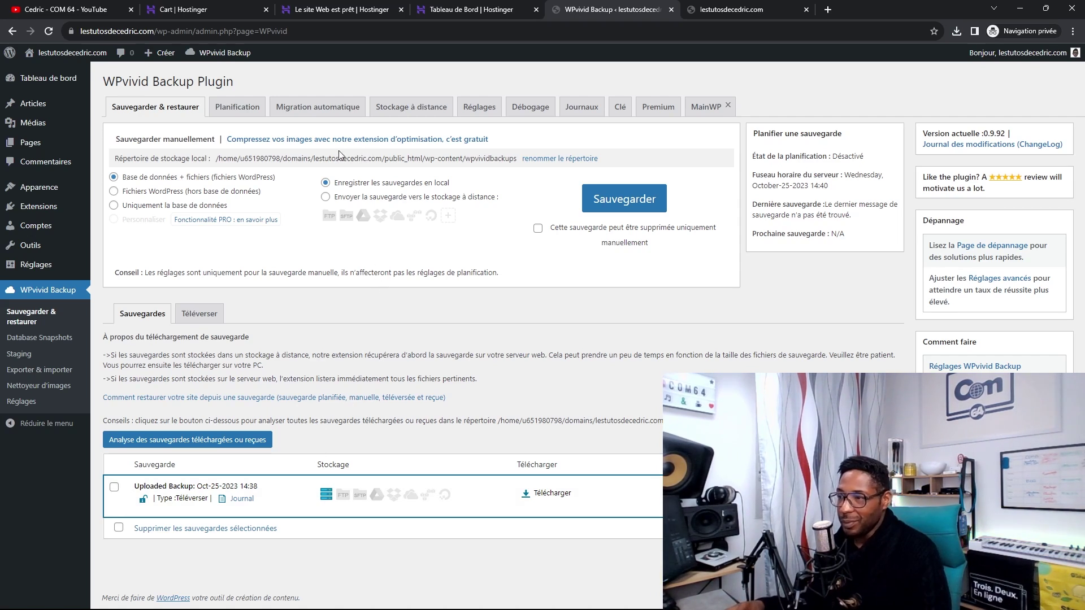
click(230, 109)
click(325, 116)
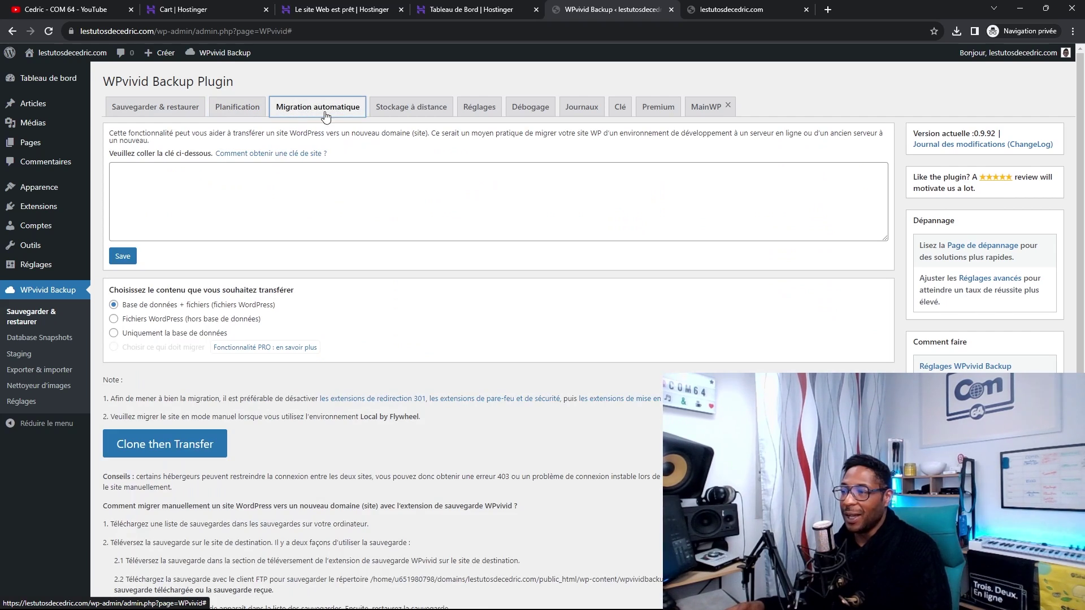
click(419, 109)
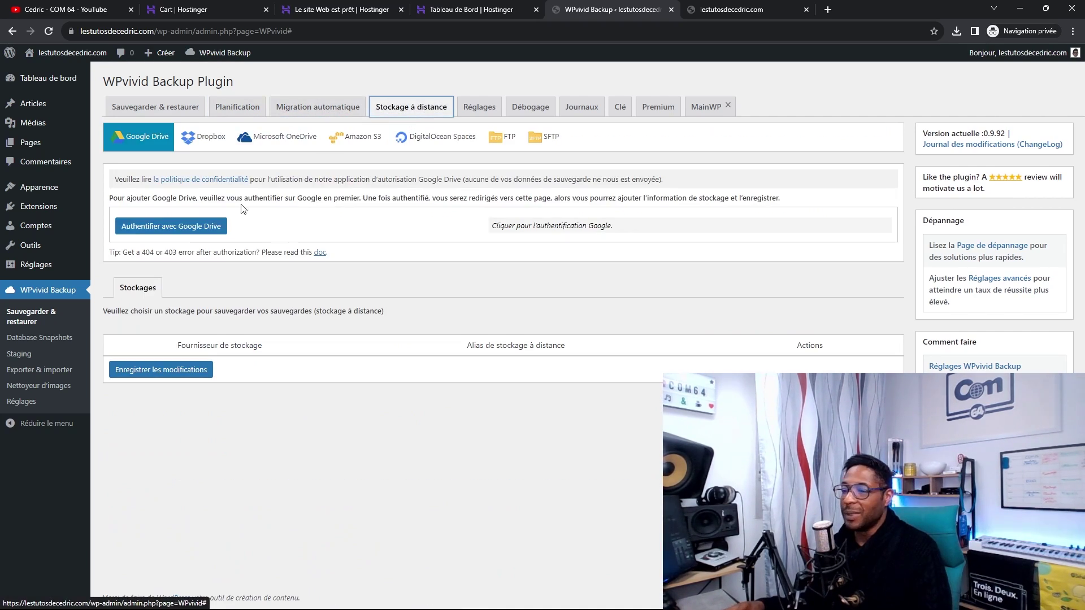
click(31, 317)
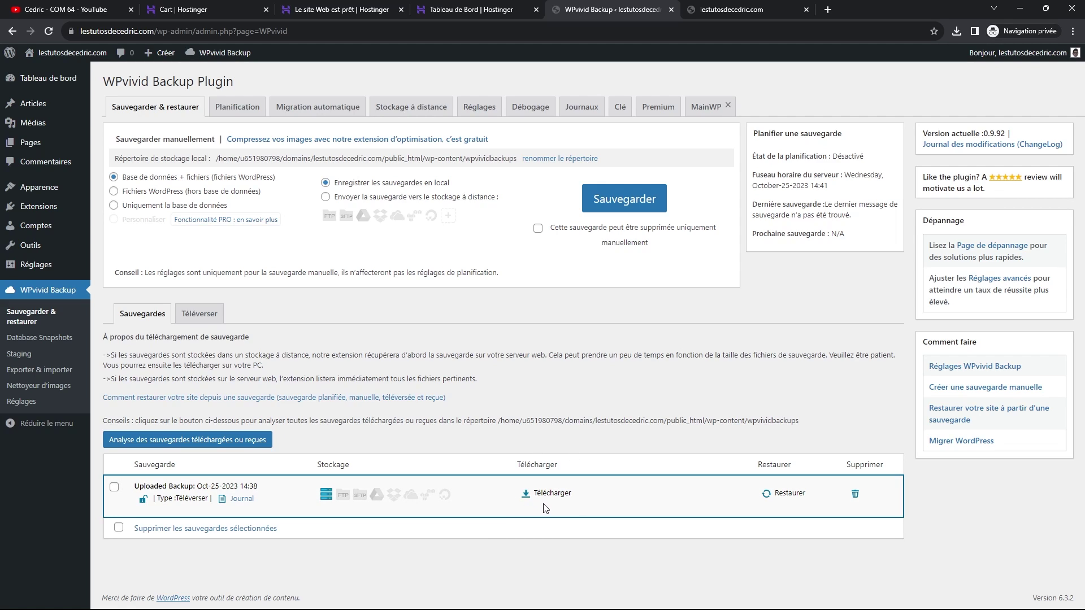
- Restore the hosted site from the uploaded Oct-25-2023 14:38 backup, confirming each prompt
click(789, 493)
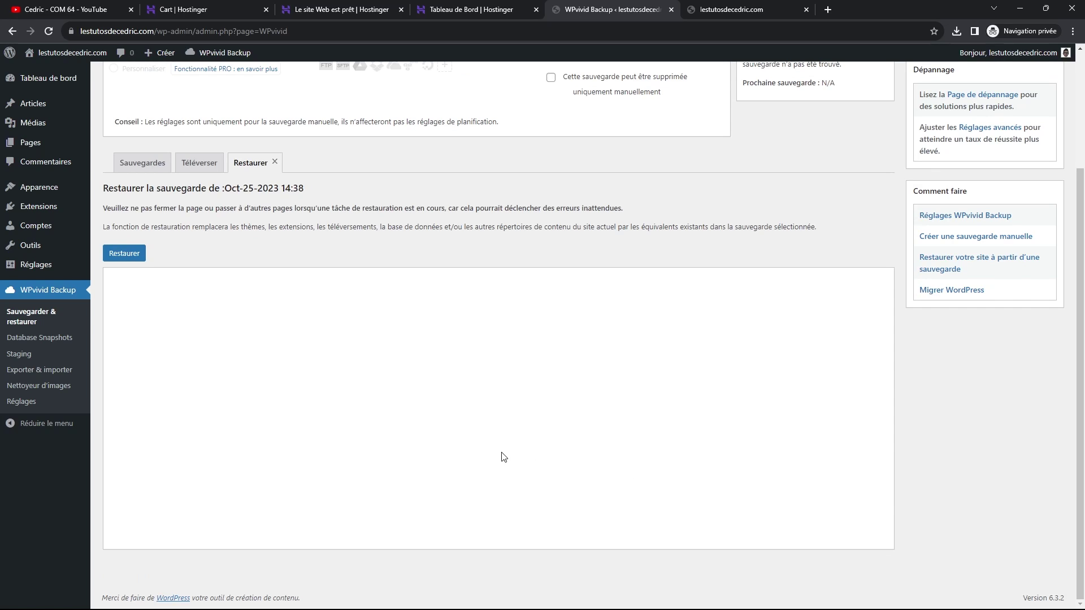
click(124, 256)
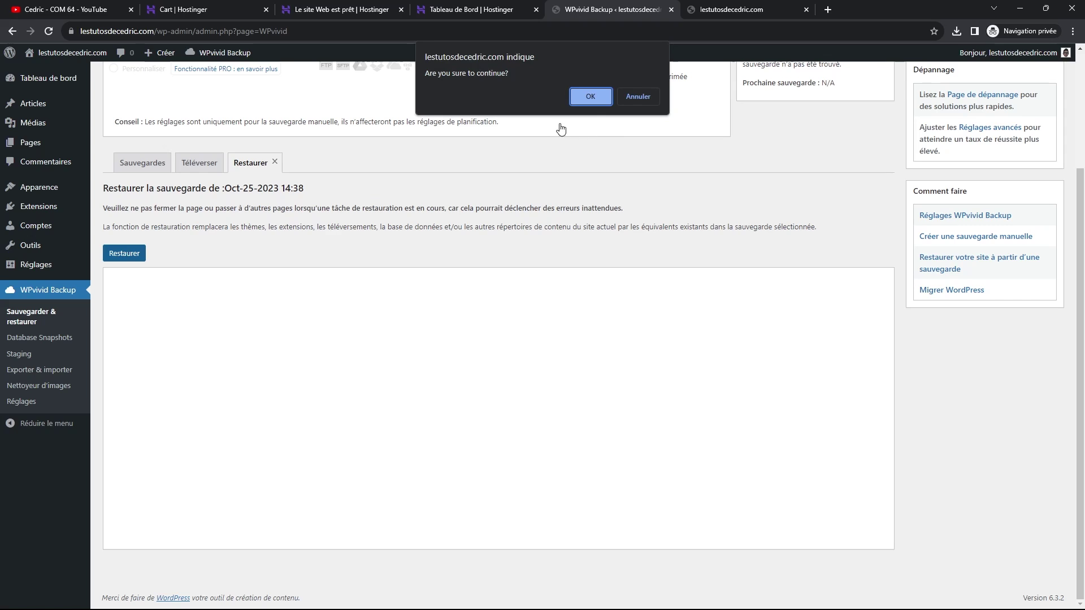
click(590, 97)
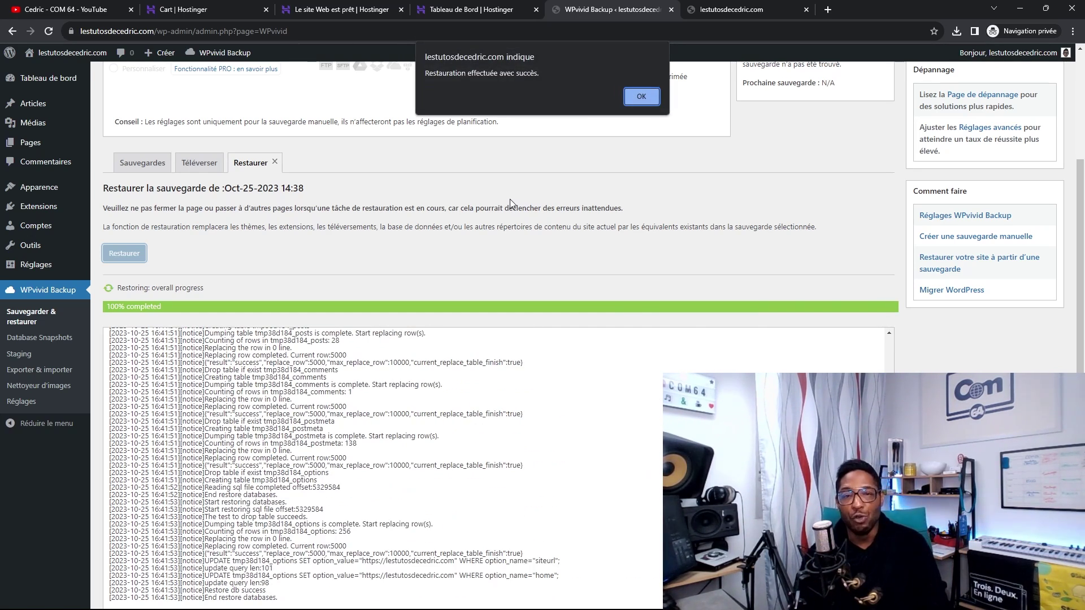
click(640, 97)
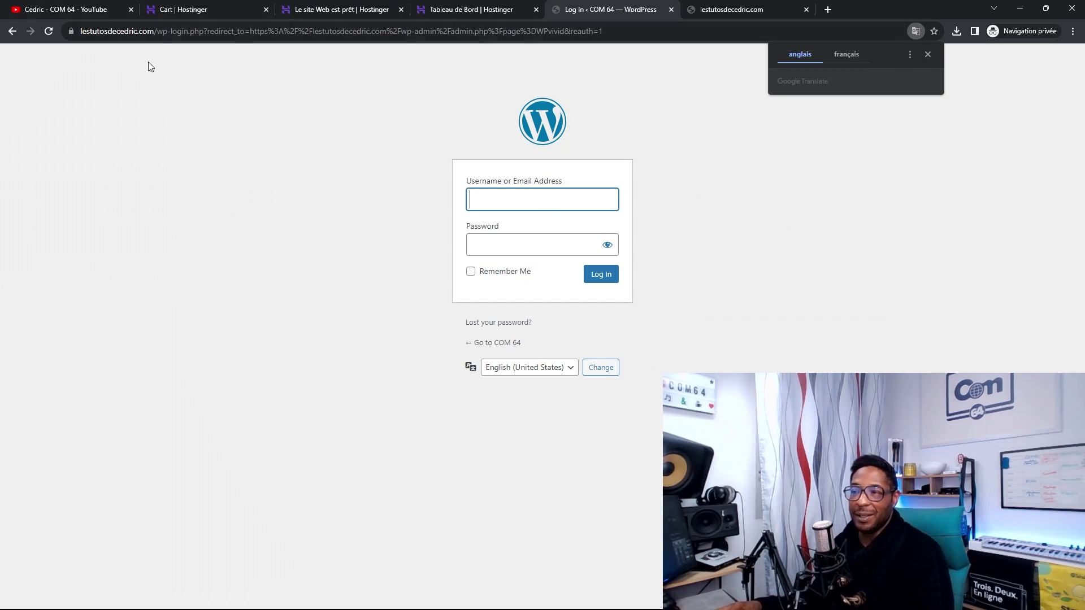
- Dismiss the page translation offer and look up the admin login details in Local
click(579, 206)
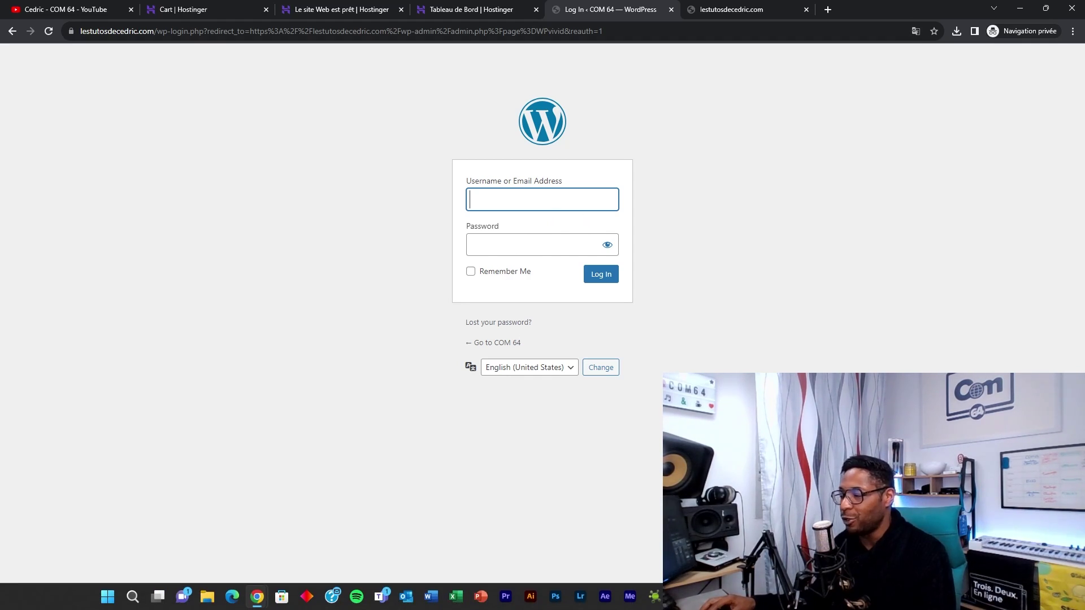
click(653, 596)
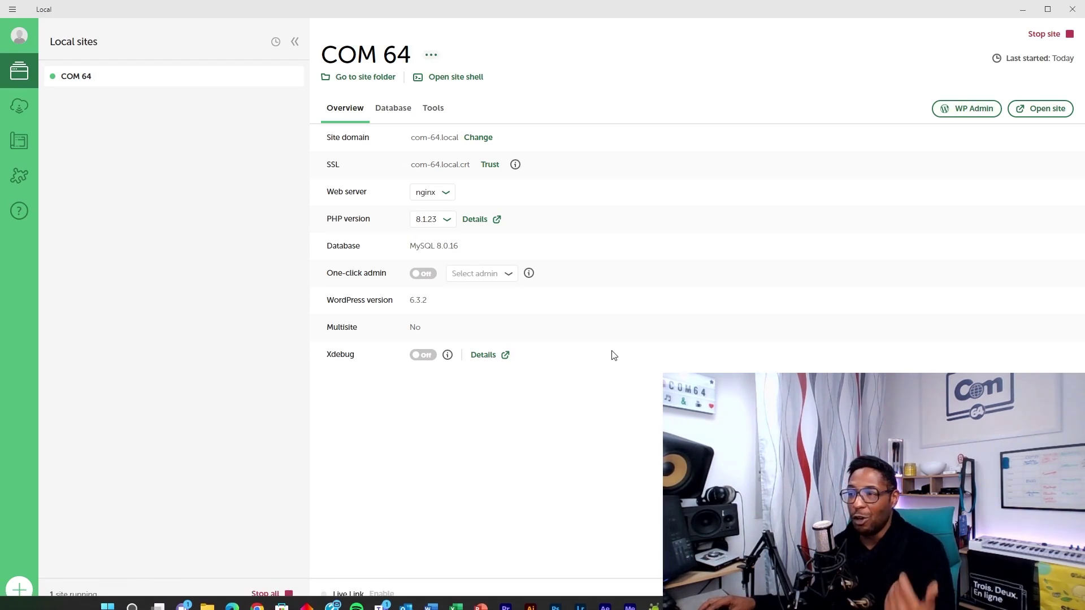
mouse_move(334, 608)
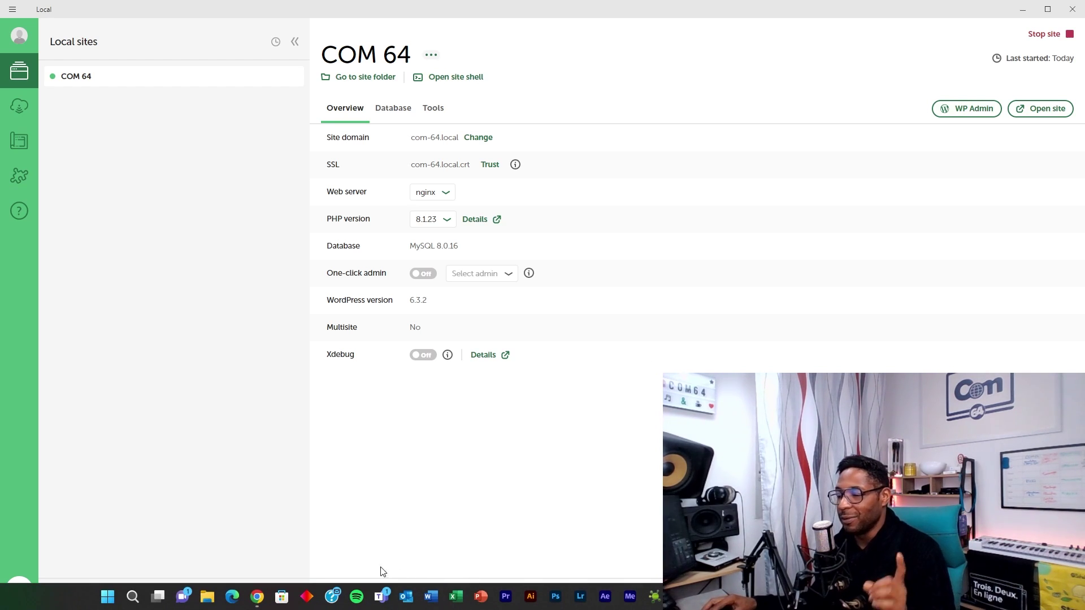
mouse_move(257, 602)
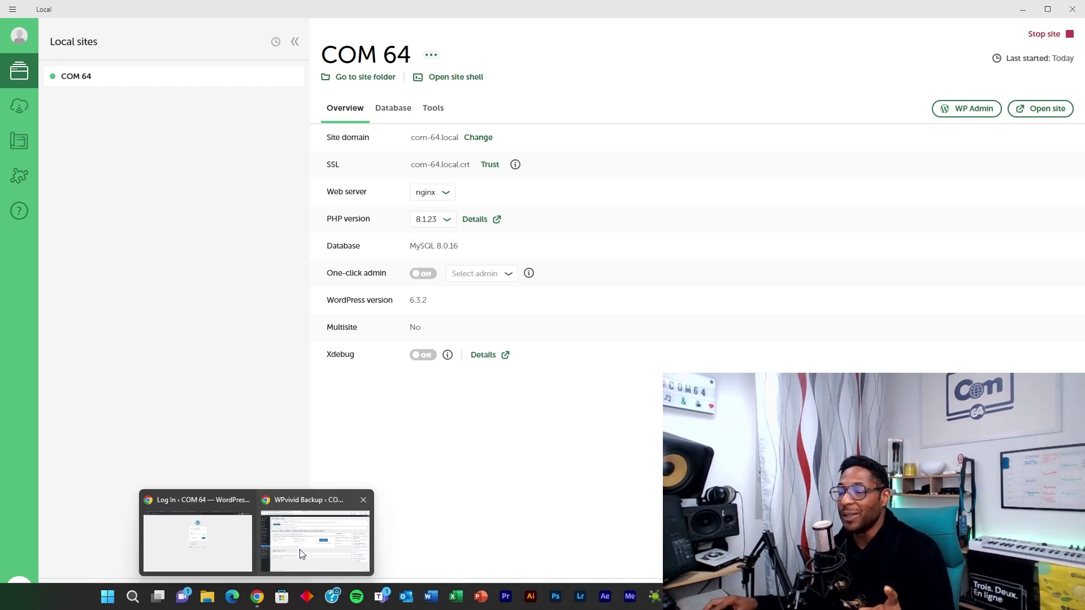
- Sign in to the restored site with the administrator username and password
click(219, 526)
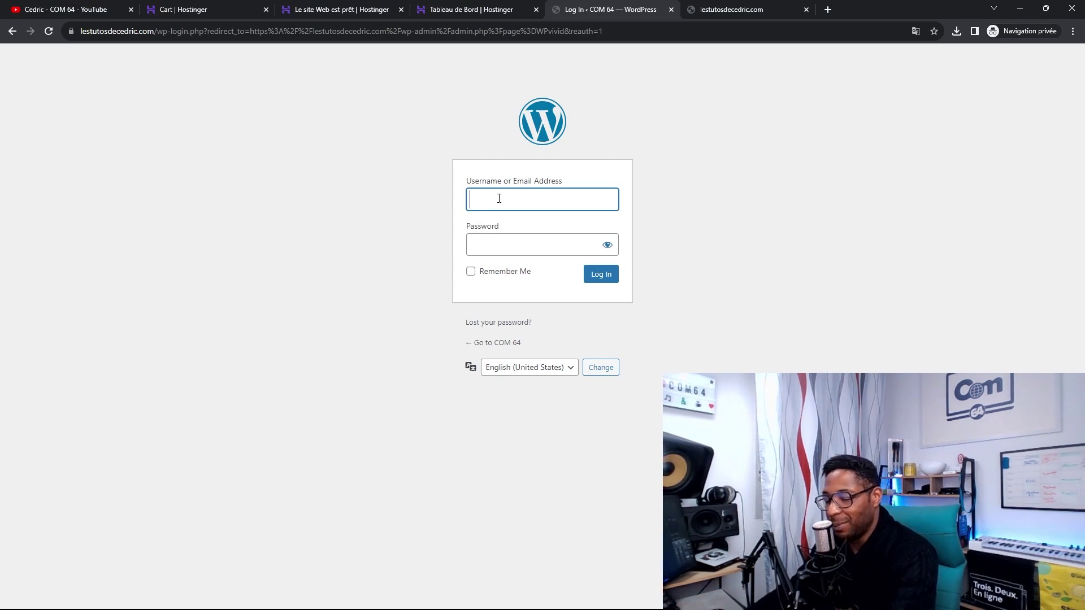
text(min)
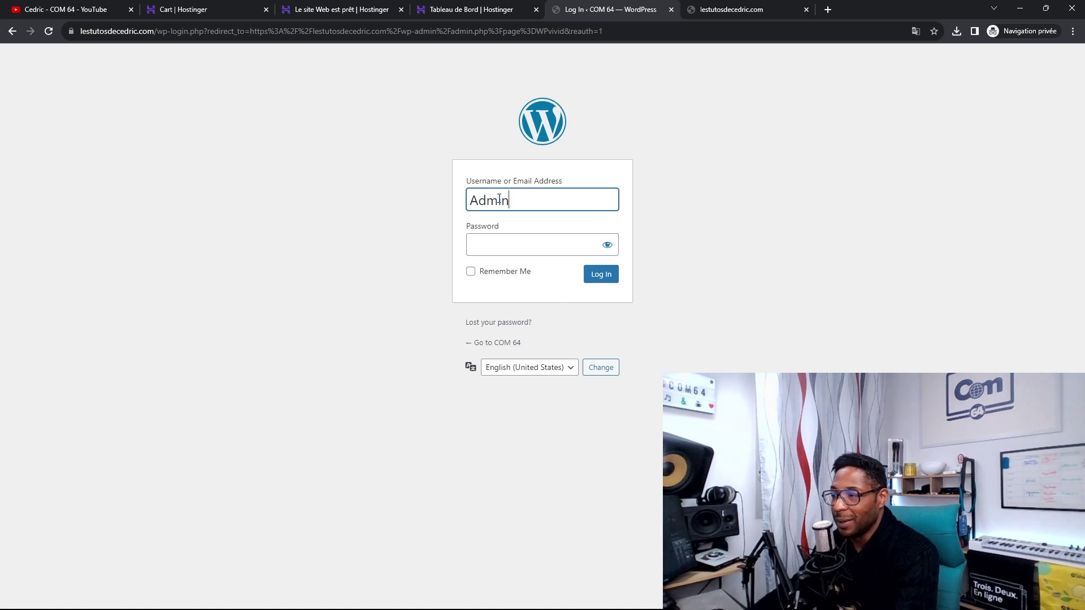
click(515, 244)
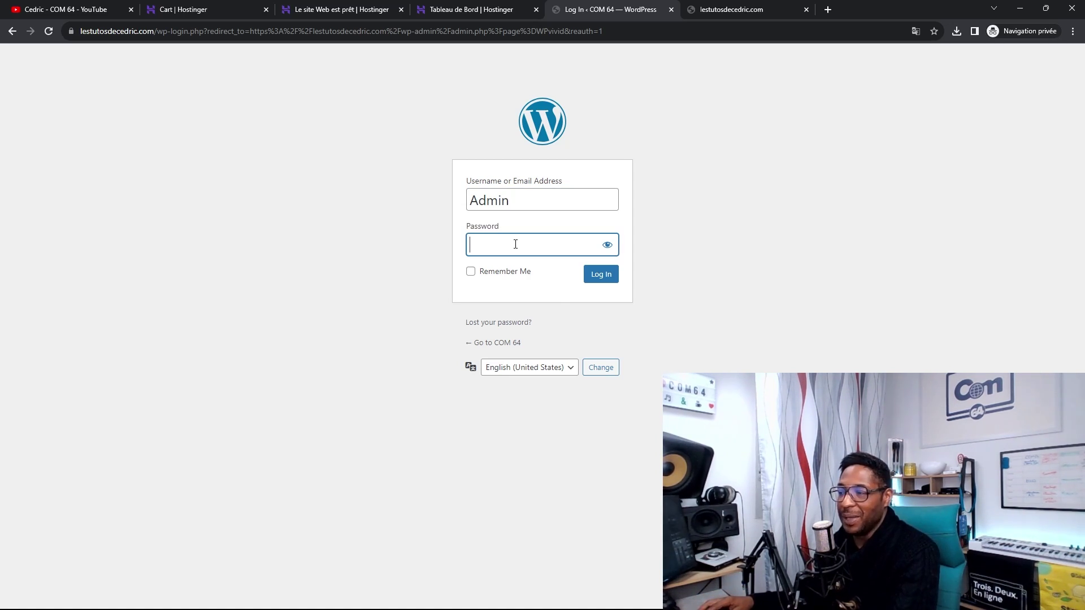
text(•••)
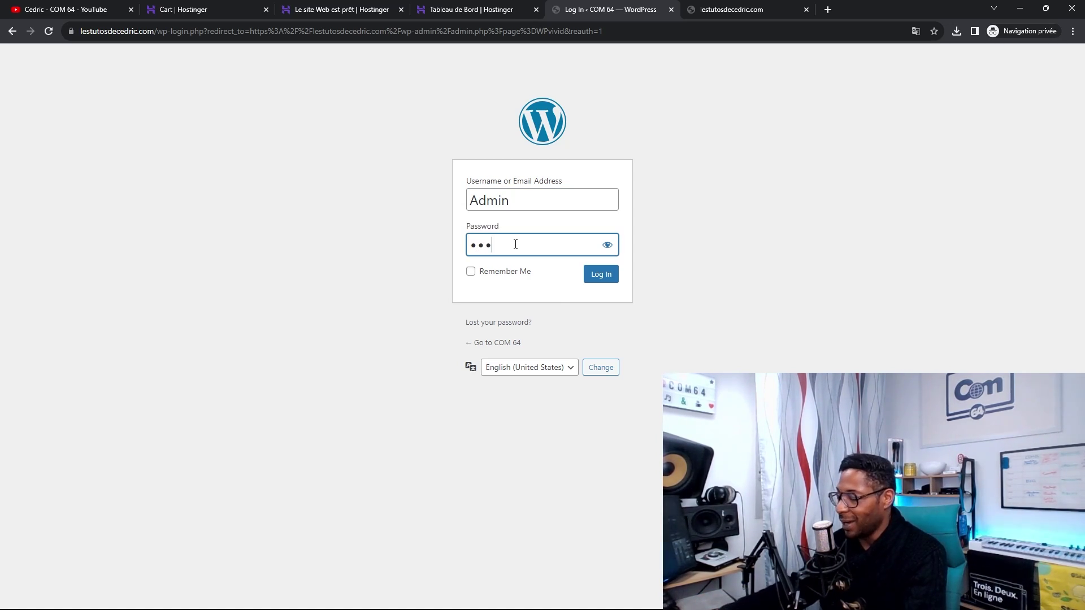
text(••)
click(597, 276)
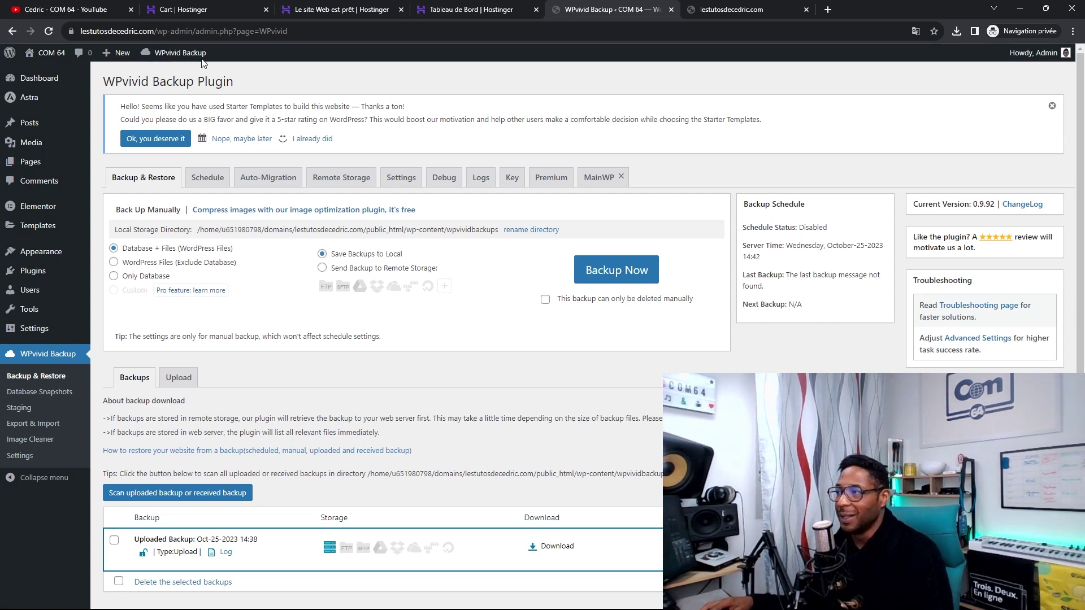
- Close the old preview tab and open the COM 64 front page in a new tab
click(805, 9)
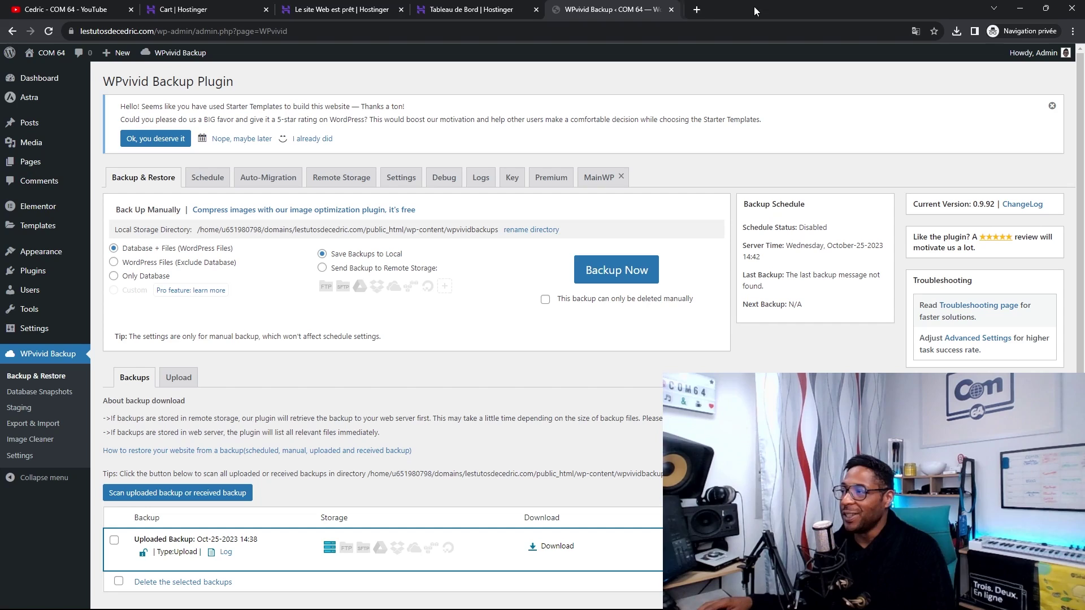
right_click(49, 56)
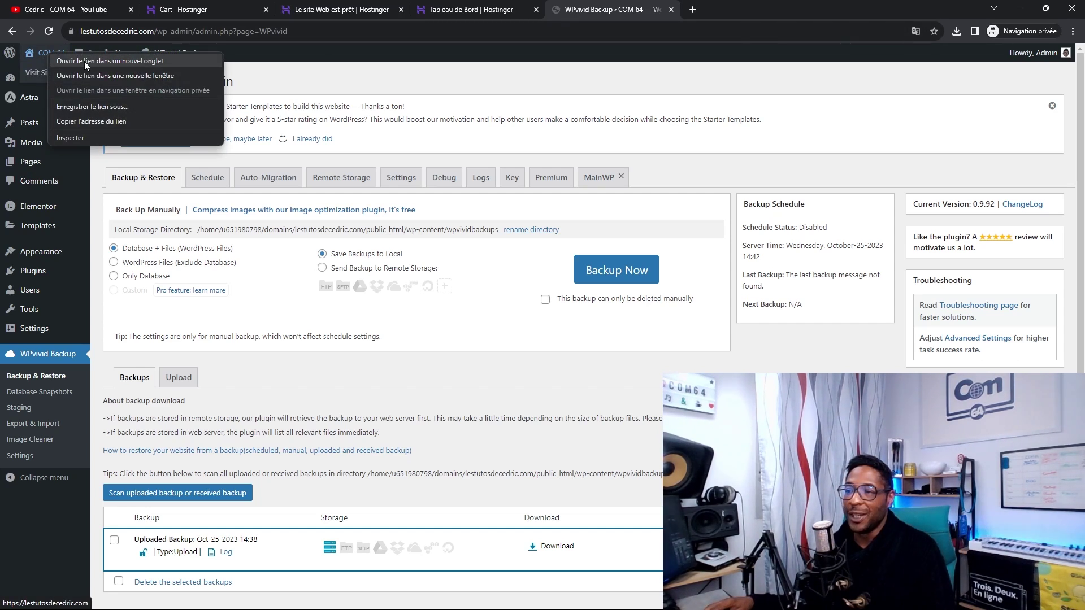
click(90, 64)
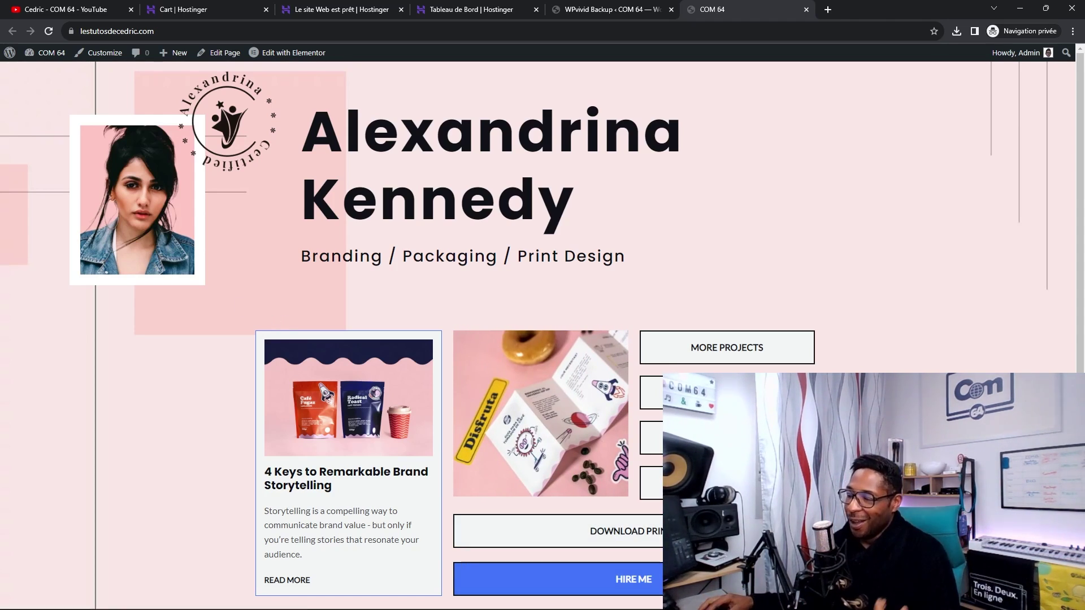
mouse_move(706, 609)
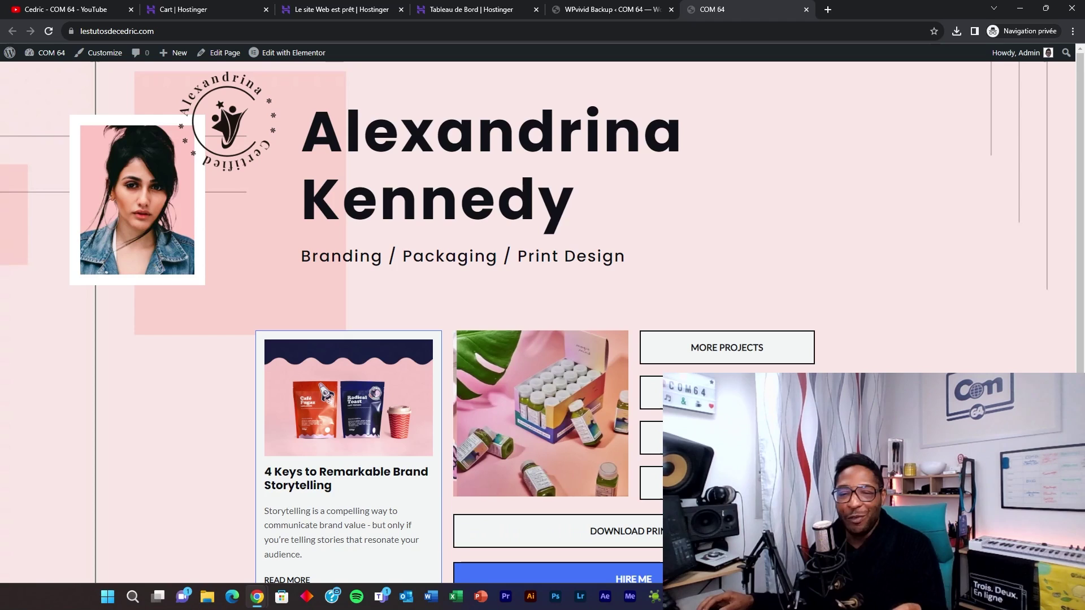